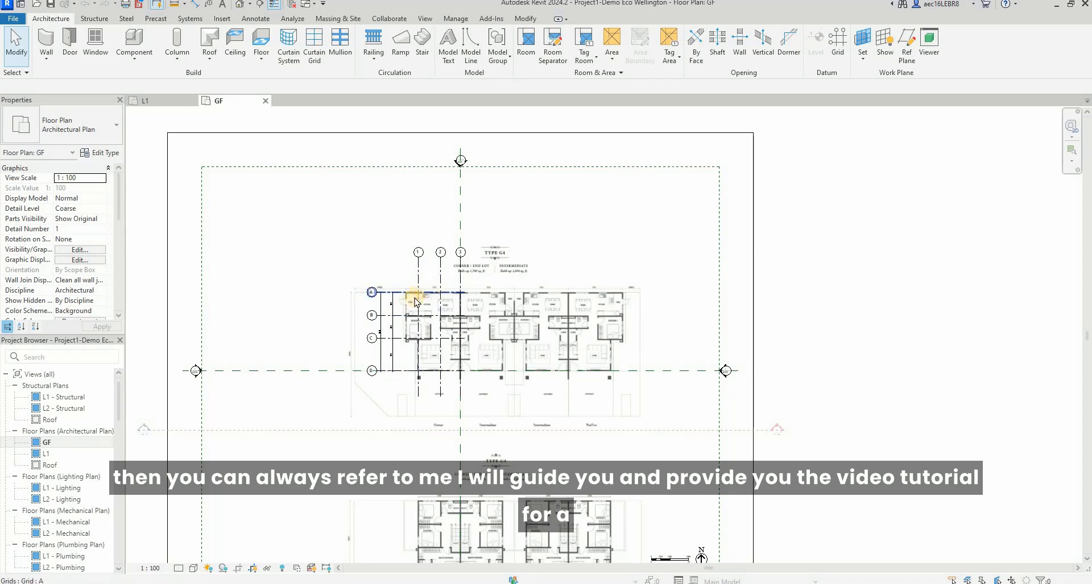
Examine the ground floor layout of the Type G4 units and its grids in the GF plan, checking the L1 plan in between
scroll(407, 299, "up", 4)
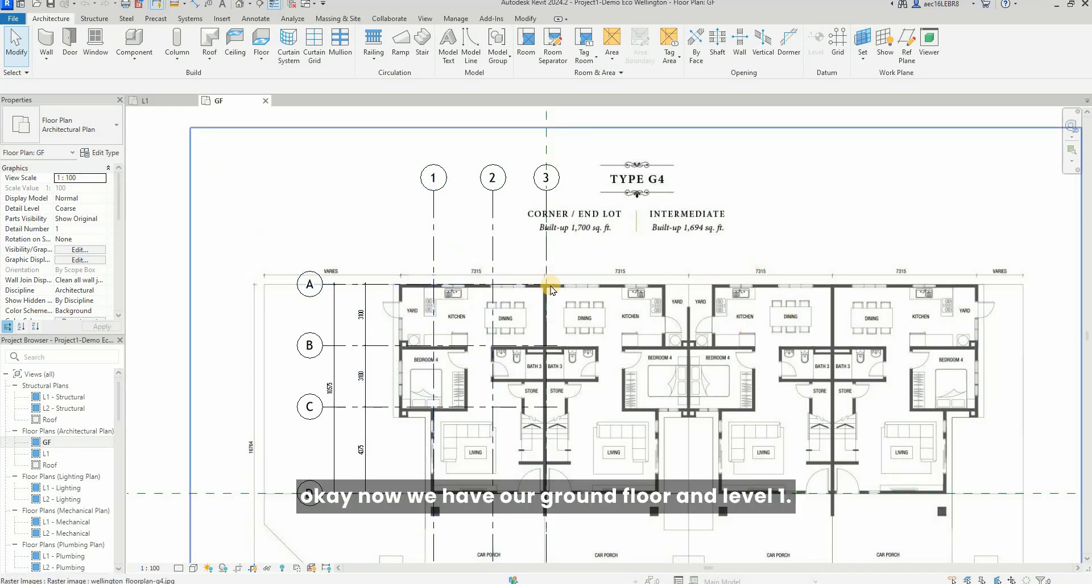
scroll(547, 285, "down", 2)
middle_click_drag(565, 306, 570, 437)
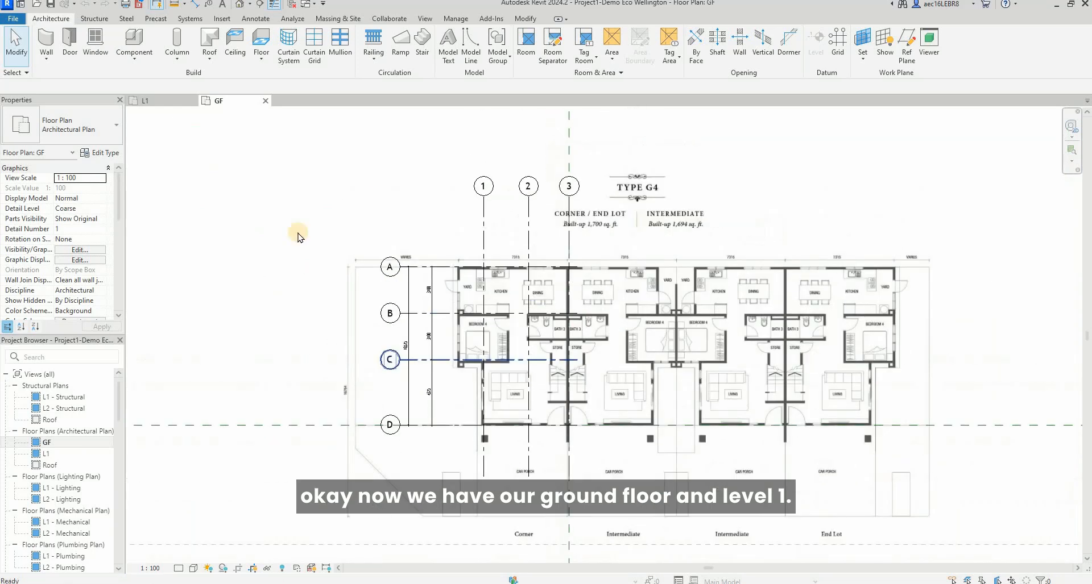
left_click(162, 101)
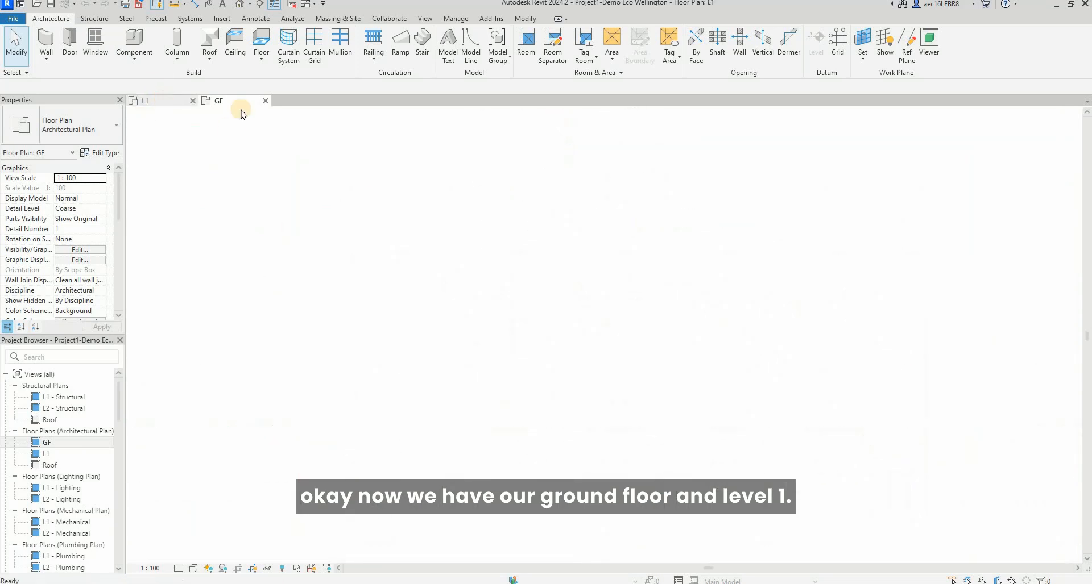
left_click(233, 104)
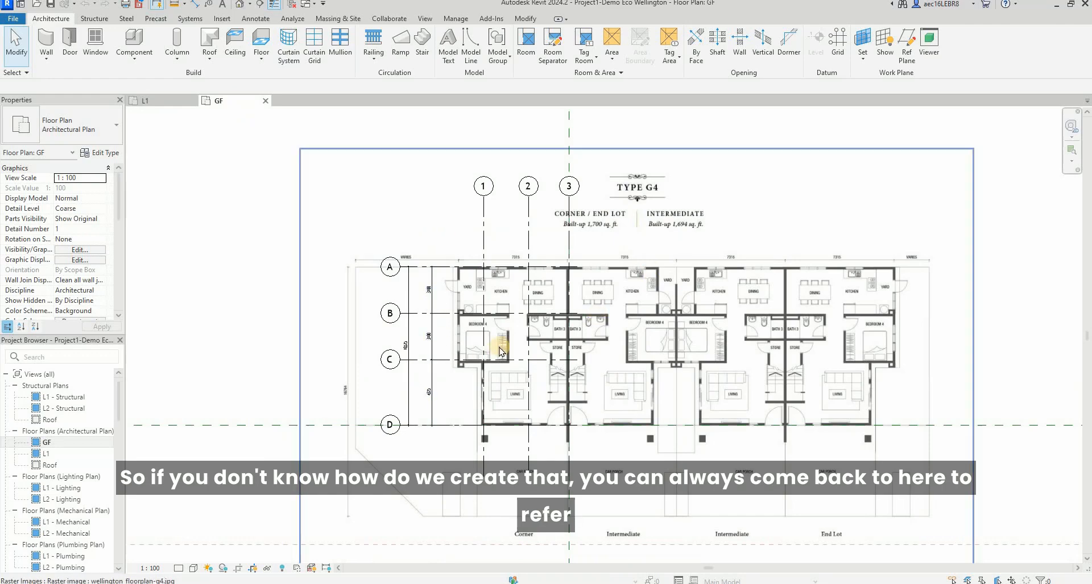
scroll(499, 347, "up", 3)
middle_click_drag(464, 279, 422, 339)
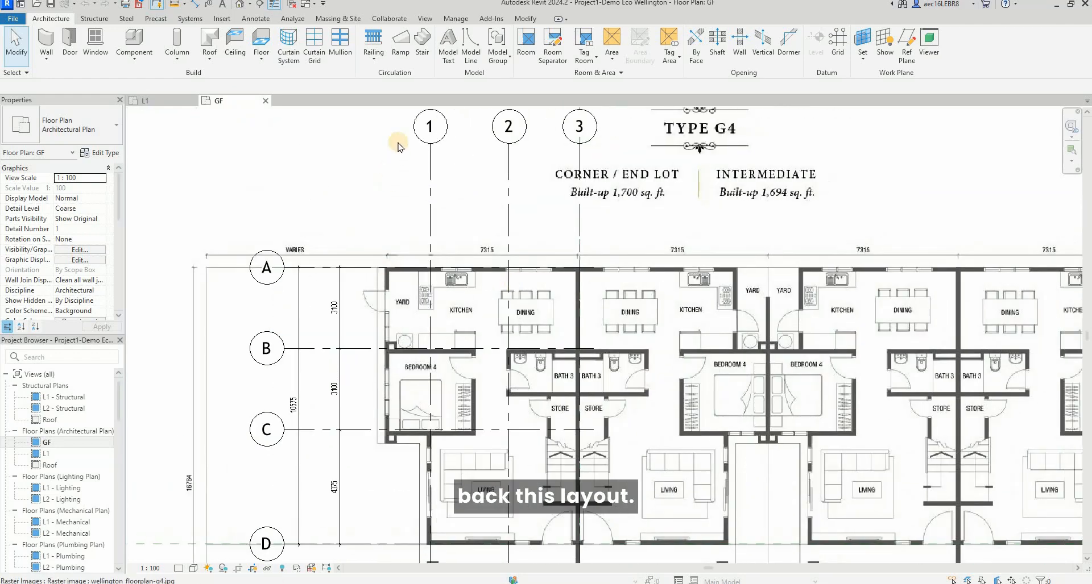
left_click(383, 232)
scroll(383, 231, "down", 3)
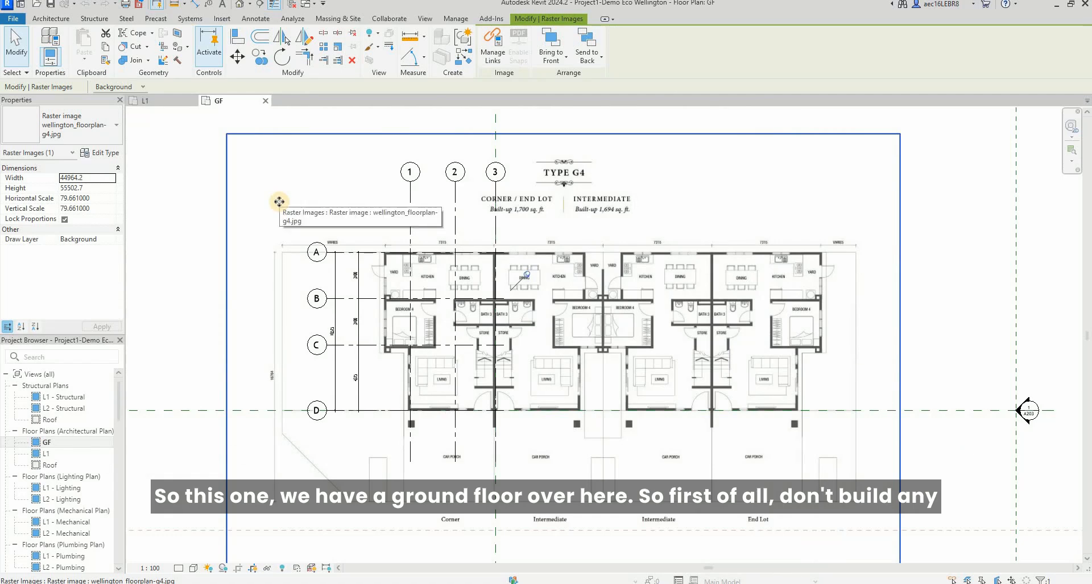
scroll(420, 344, "up", 3)
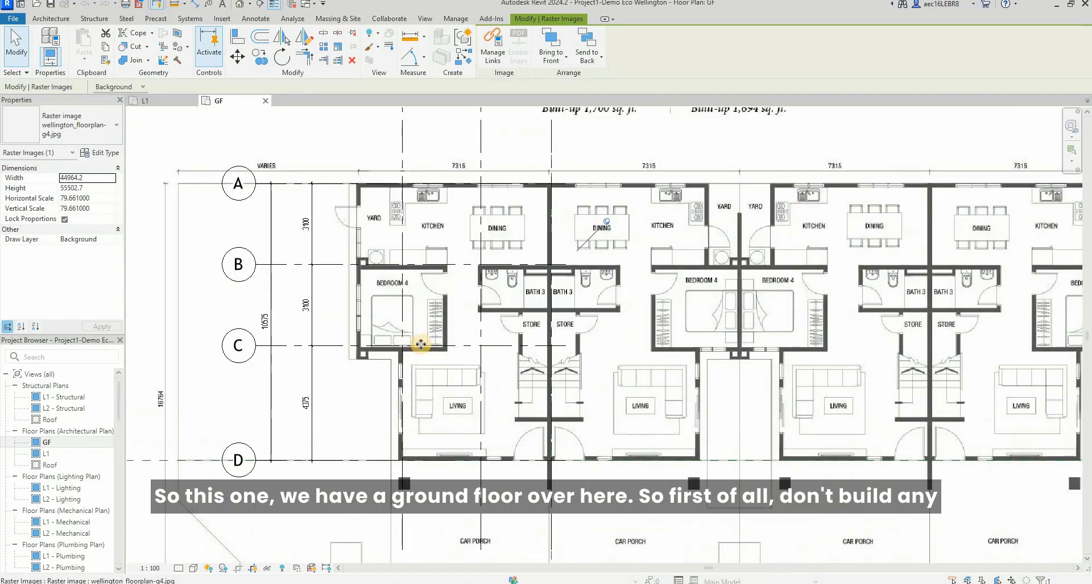
scroll(420, 344, "down", 2)
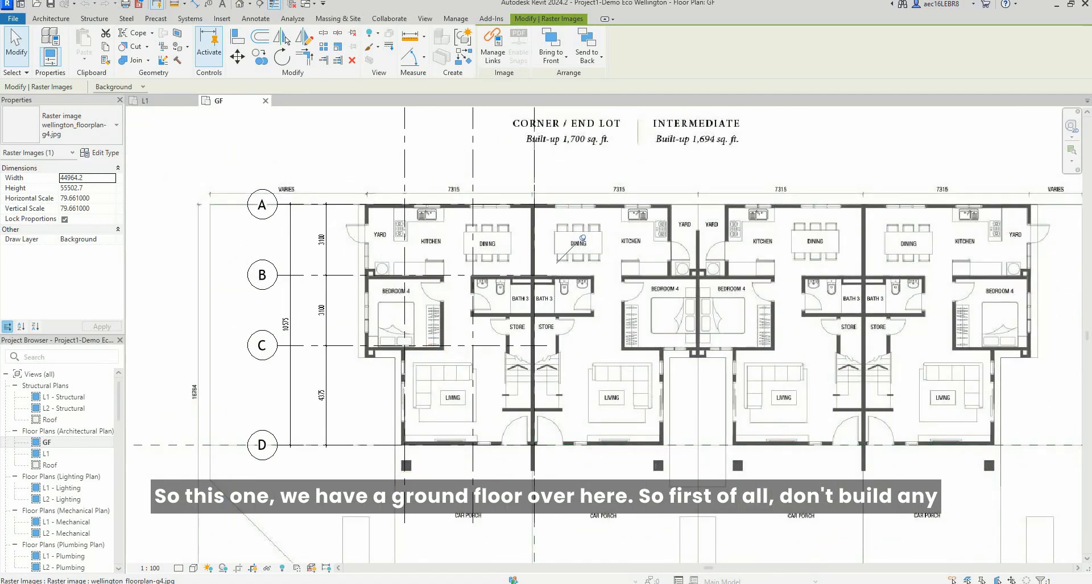
Switch to the Kuula virtual tour in Firefox, open the ground floor plan of Garden House Type D - G4 and enter its living room viewpoint
mouse_move(496, 583)
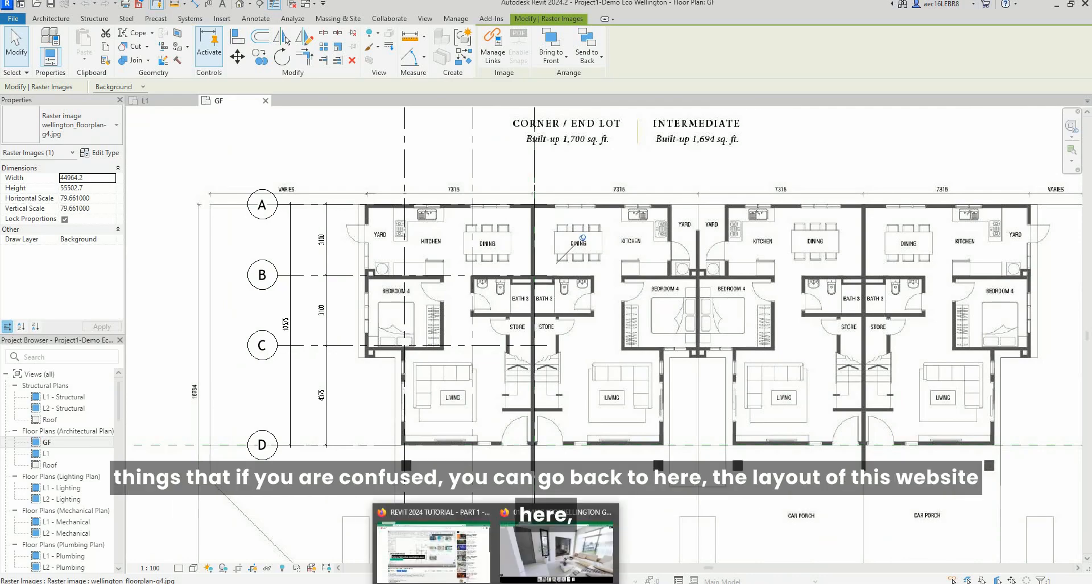
left_click(530, 553)
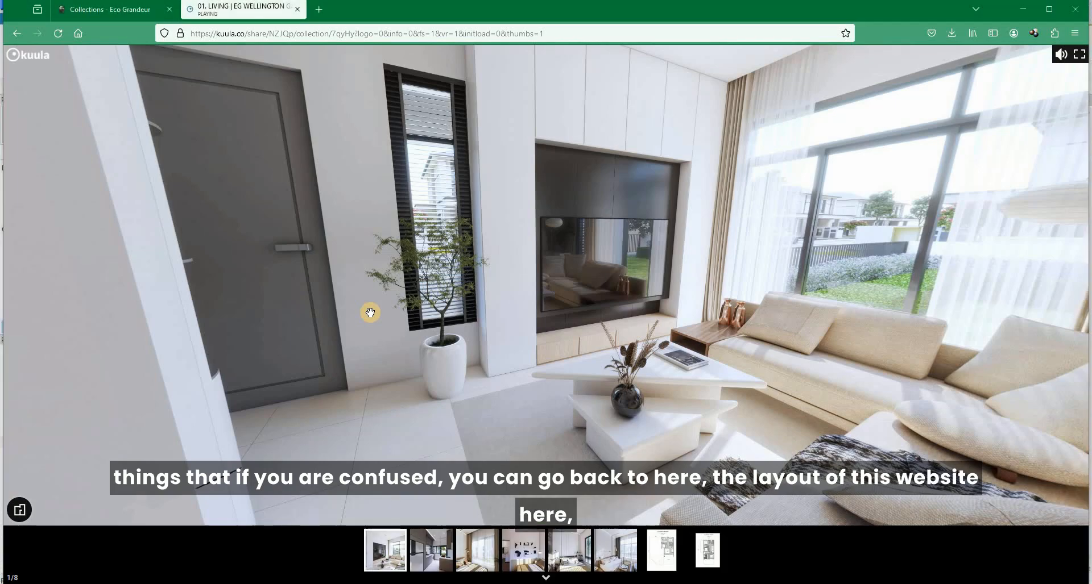
left_click_drag(452, 269, 453, 271)
left_click_drag(468, 328, 485, 331)
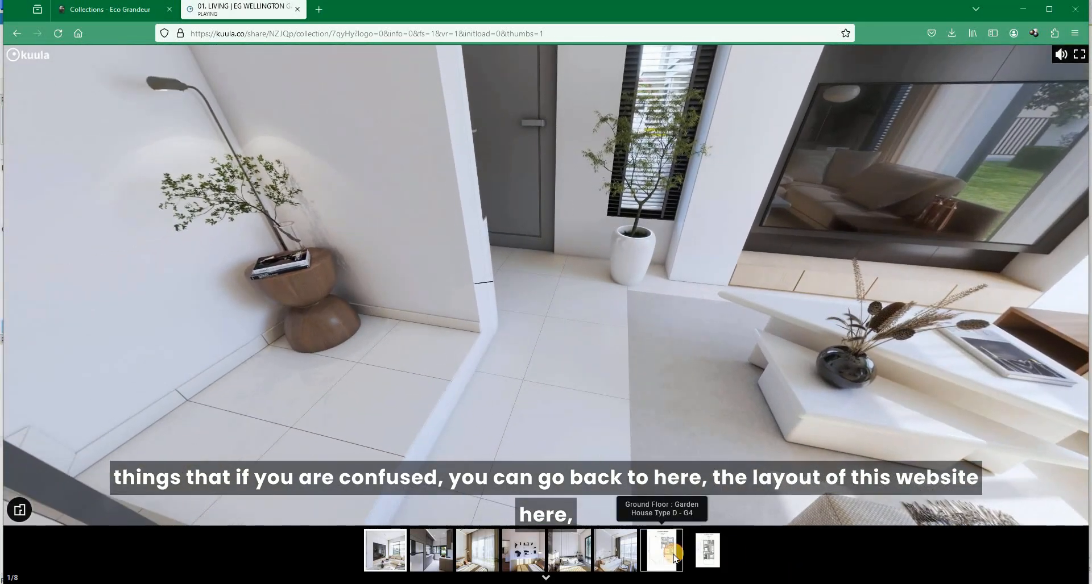
left_click(661, 550)
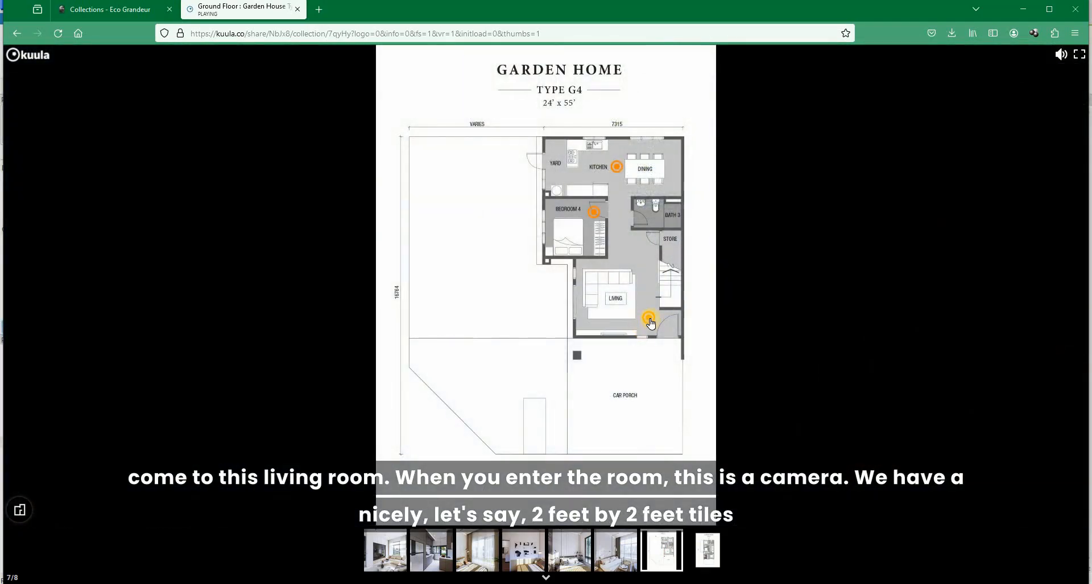
left_click(649, 319)
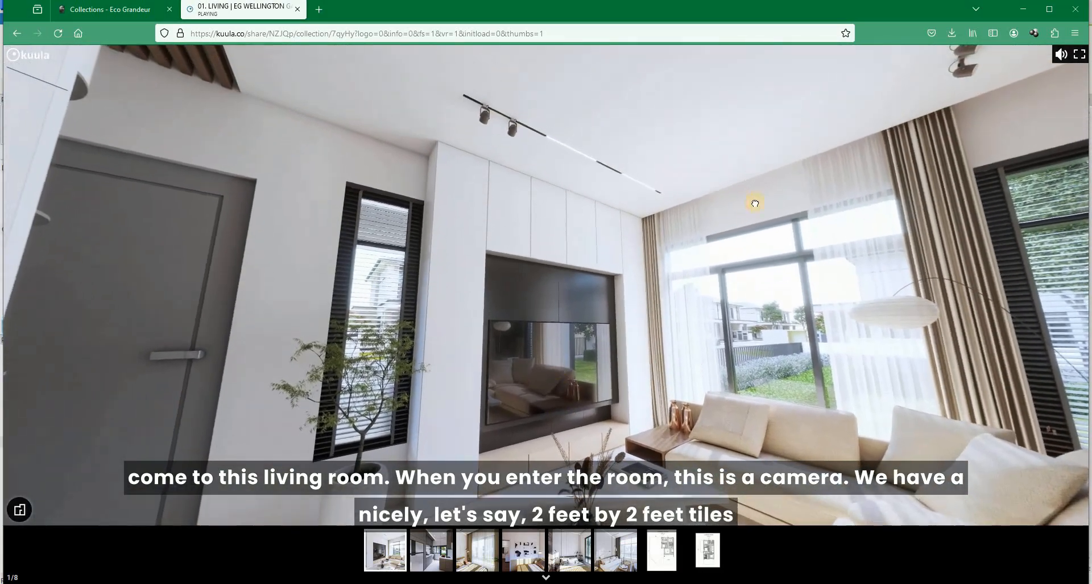
Examine the living room's floor tiles, wall finishes and windows in the panorama
left_click_drag(755, 204, 673, 214)
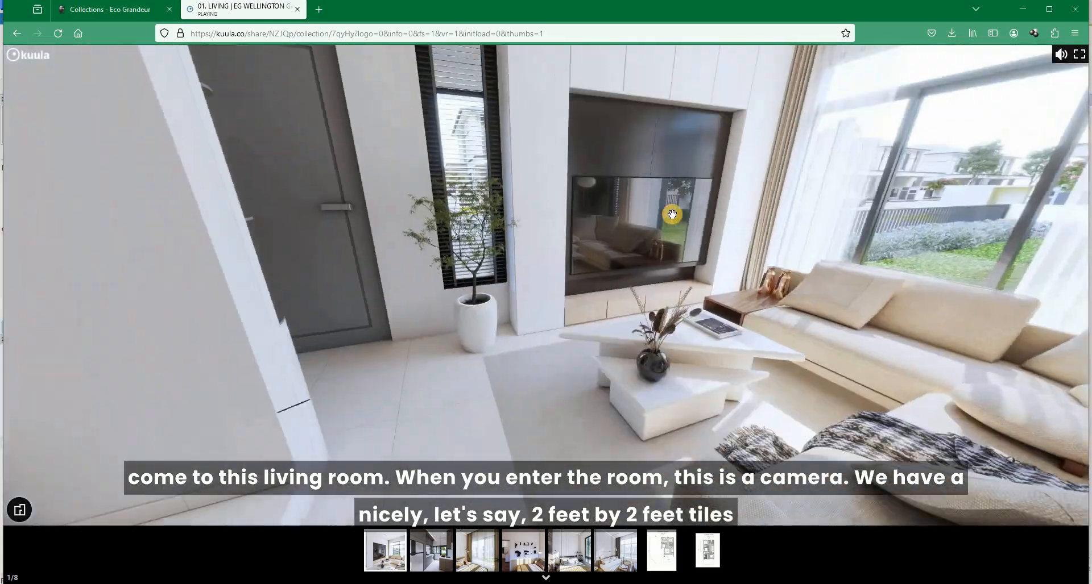
left_click_drag(588, 358, 421, 402)
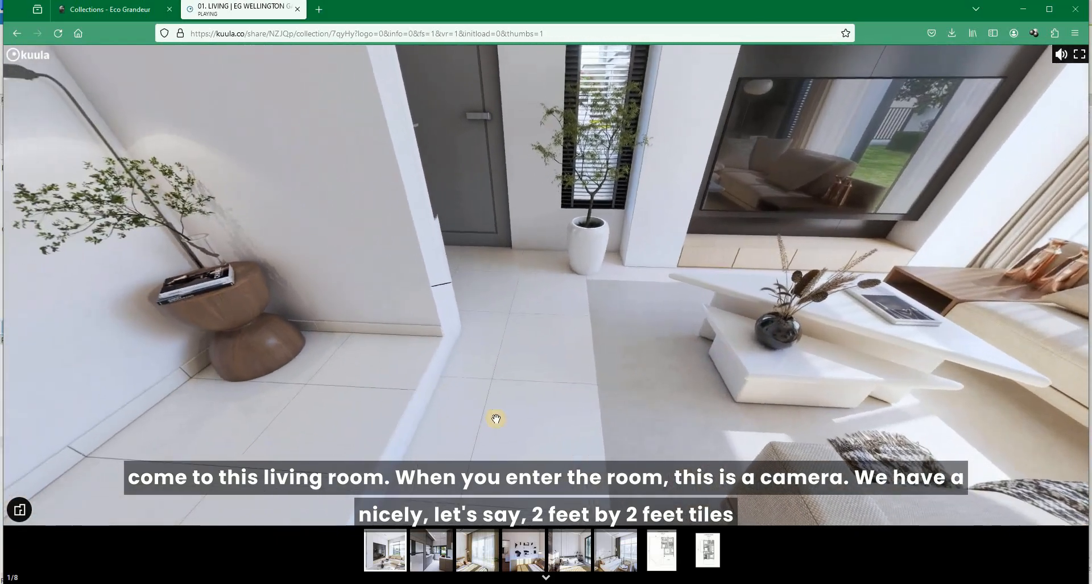
left_click_drag(614, 421, 436, 399)
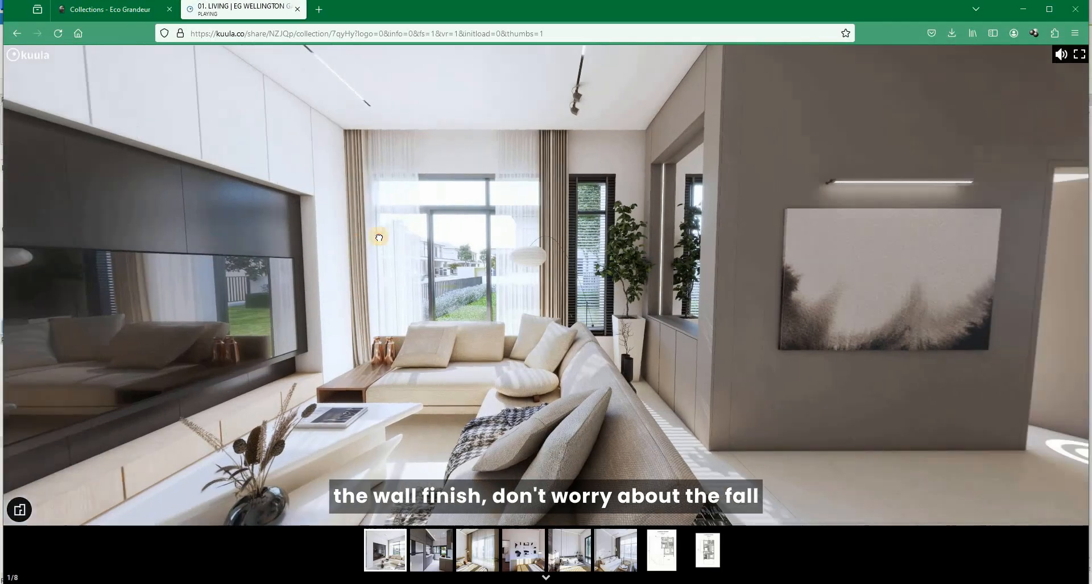
left_click_drag(378, 238, 377, 239)
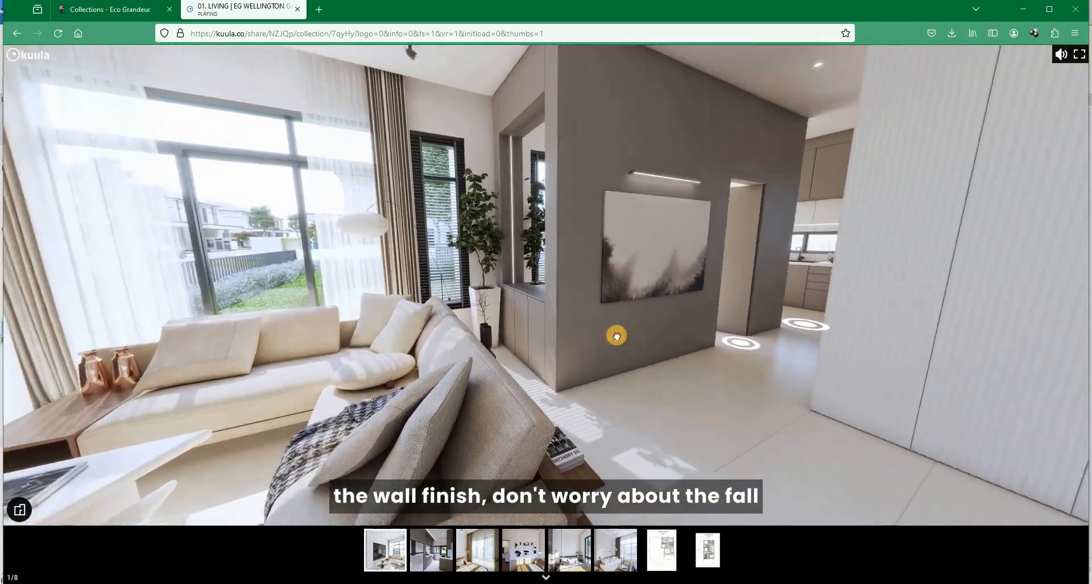
left_click_drag(617, 336, 511, 336)
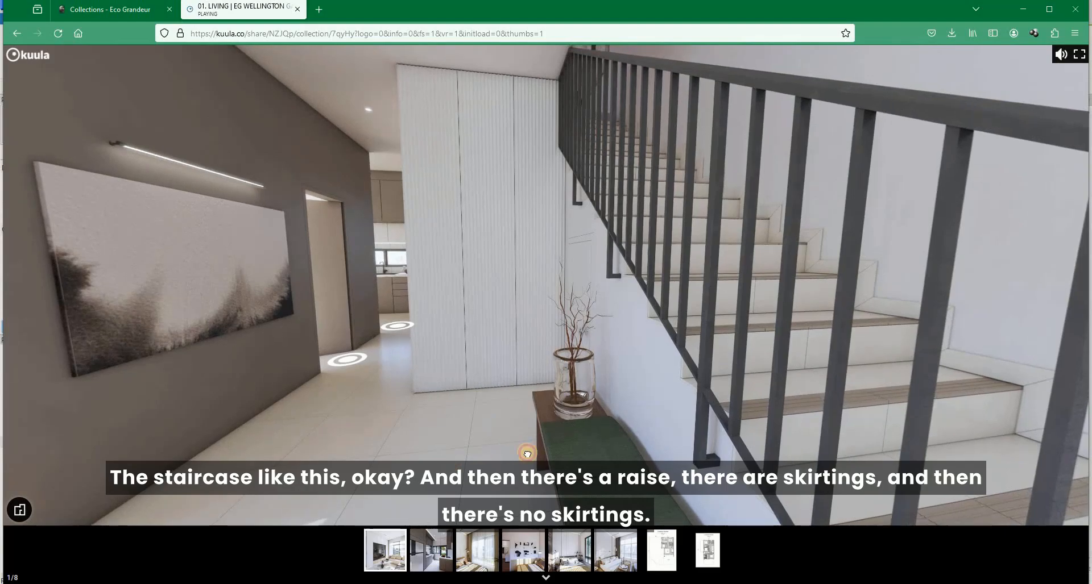
Inspect the staircase, its skirting and the raised floor corner near the entrance door in the living room panorama
left_click_drag(527, 453, 554, 452)
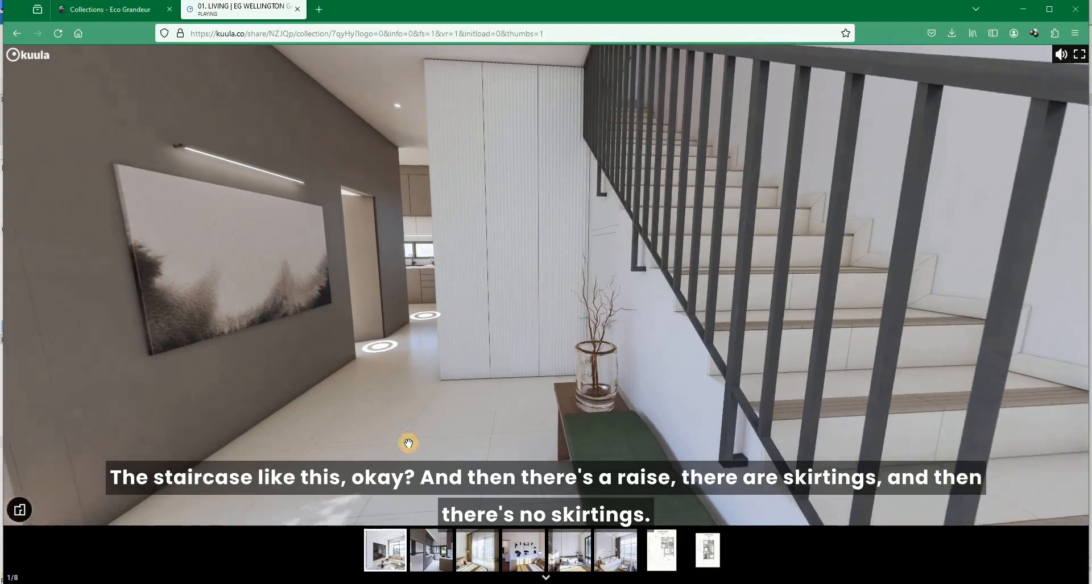
left_click_drag(407, 444, 572, 432)
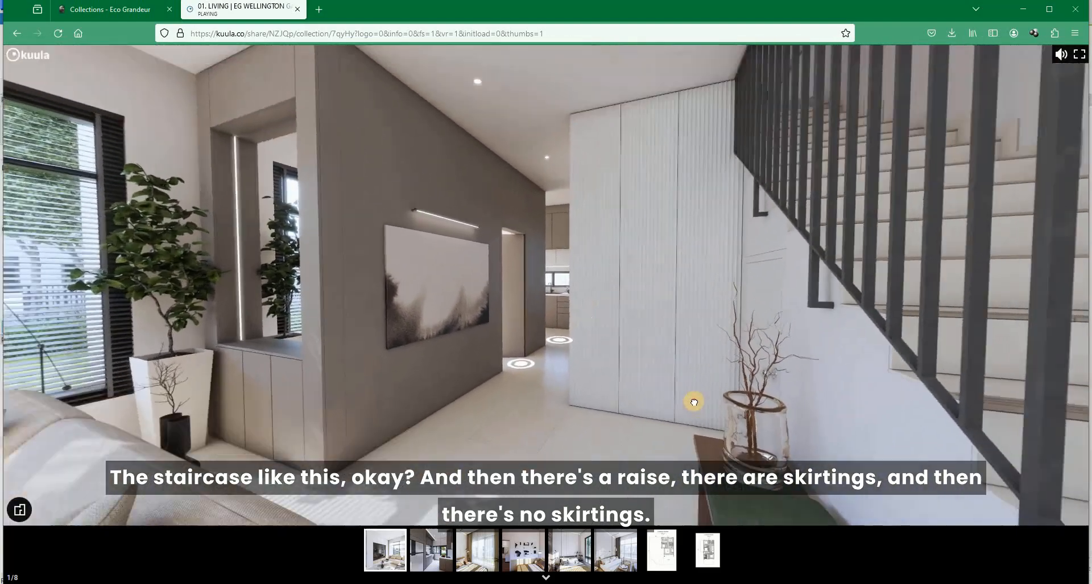
left_click_drag(694, 400, 512, 400)
left_click_drag(677, 341, 631, 256)
left_click_drag(722, 346, 659, 421)
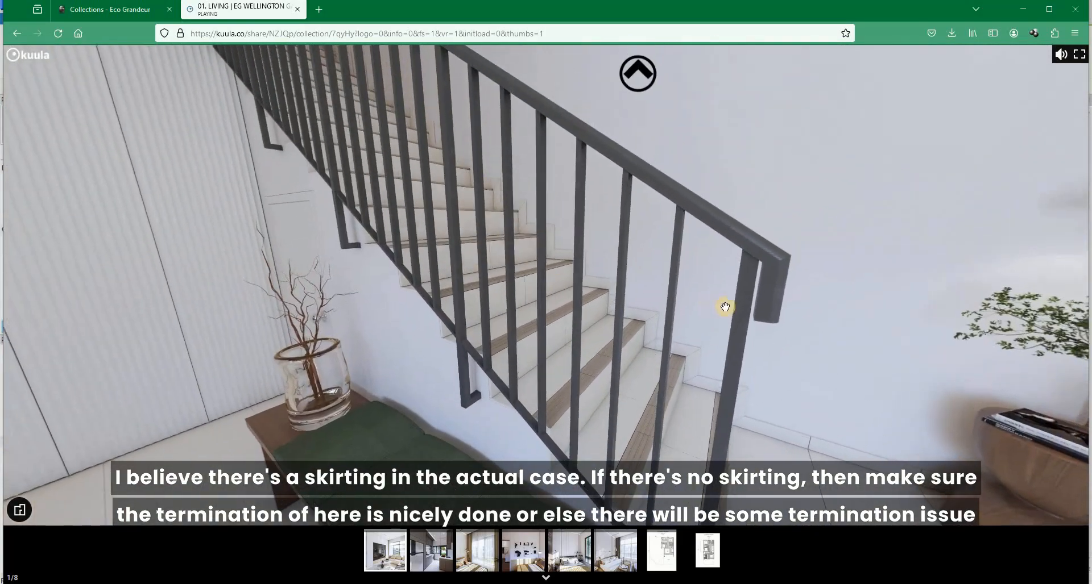
left_click_drag(724, 307, 625, 322)
left_click_drag(601, 365, 741, 324)
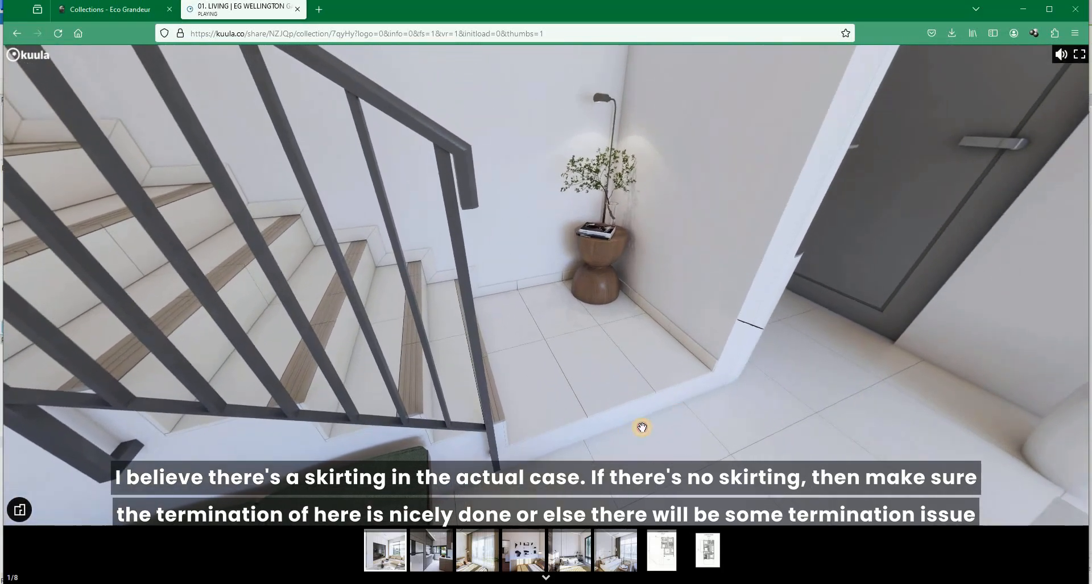
left_click_drag(641, 427, 867, 390)
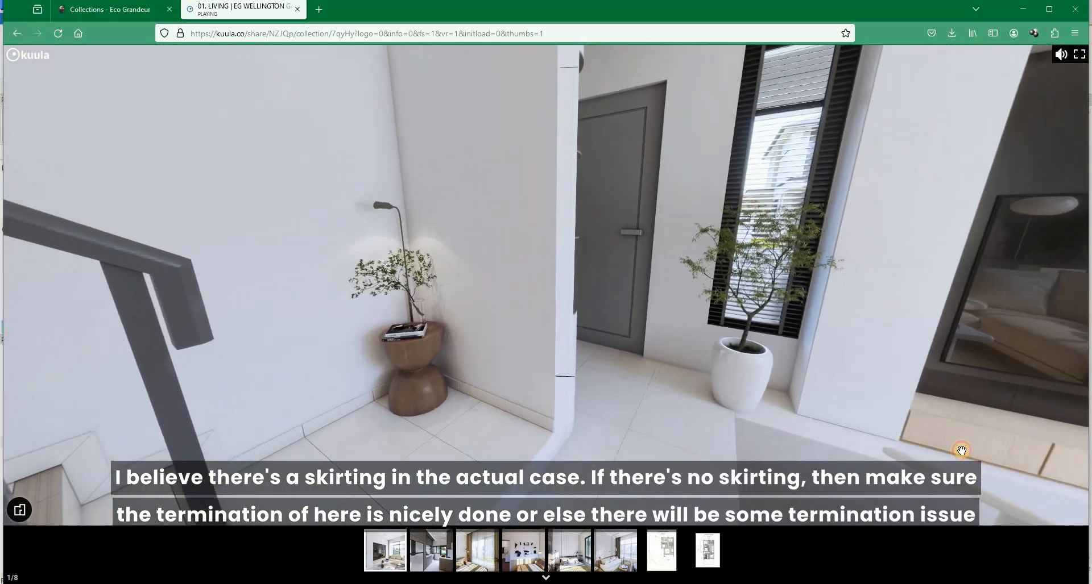
left_click_drag(961, 451, 678, 435)
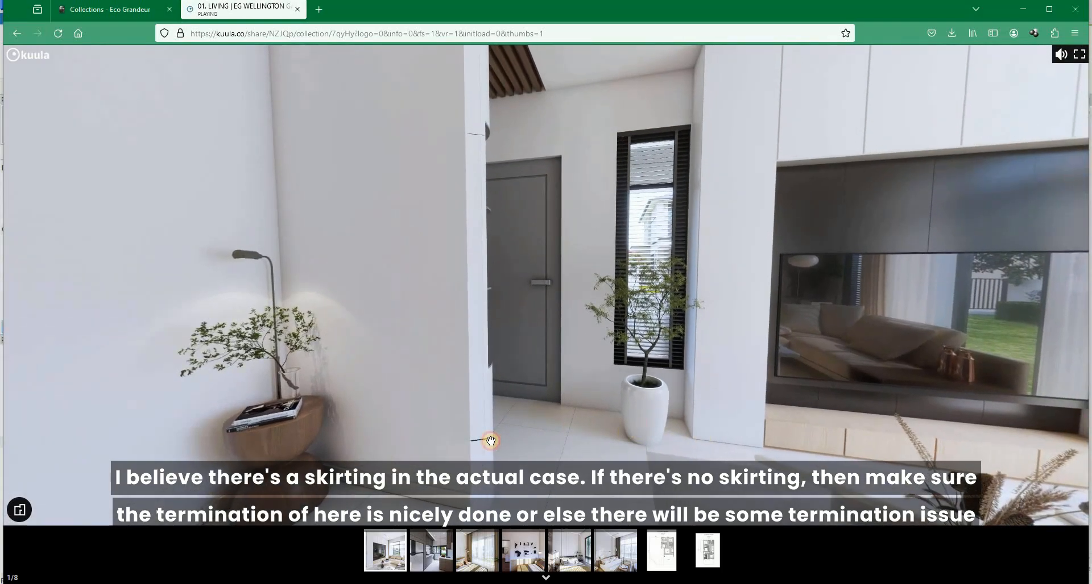
left_click_drag(853, 455, 475, 418)
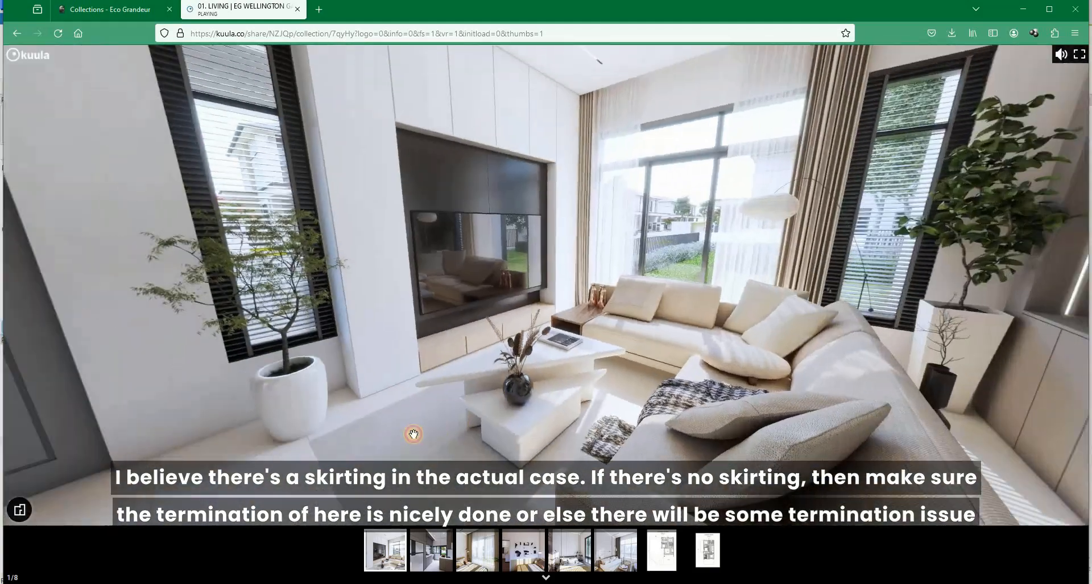
Inspect the TV wall, curtains and ceiling of the living room, including the ceiling beside the staircase
left_click_drag(413, 435, 341, 379)
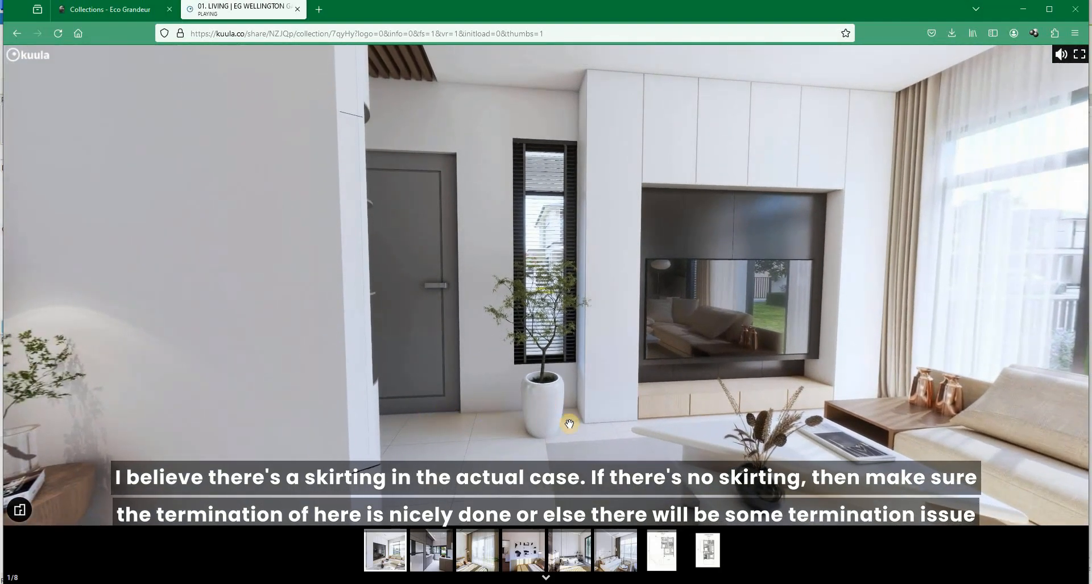
left_click_drag(320, 432, 595, 427)
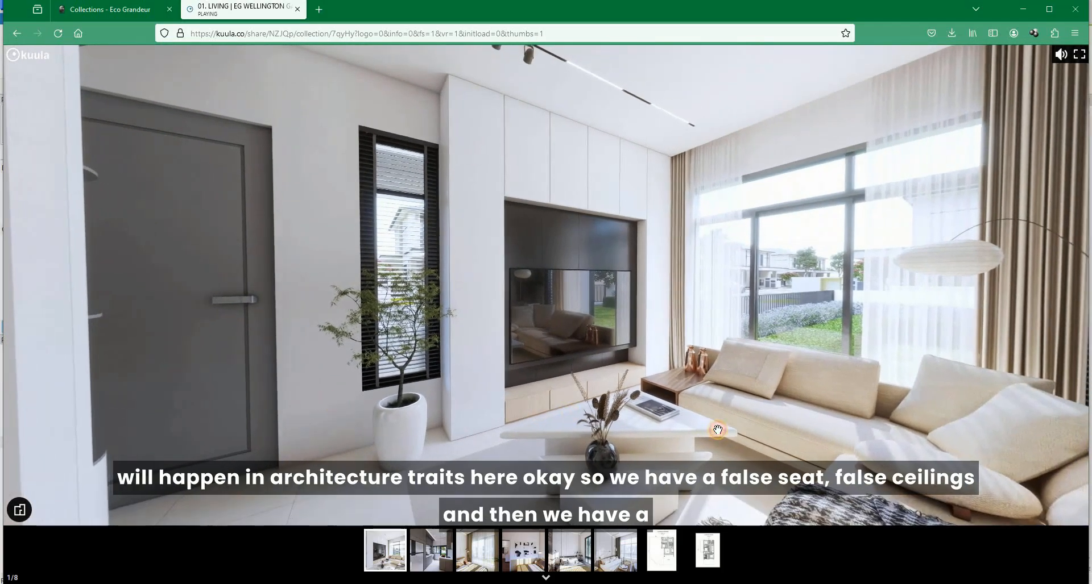
left_click_drag(432, 415, 675, 461)
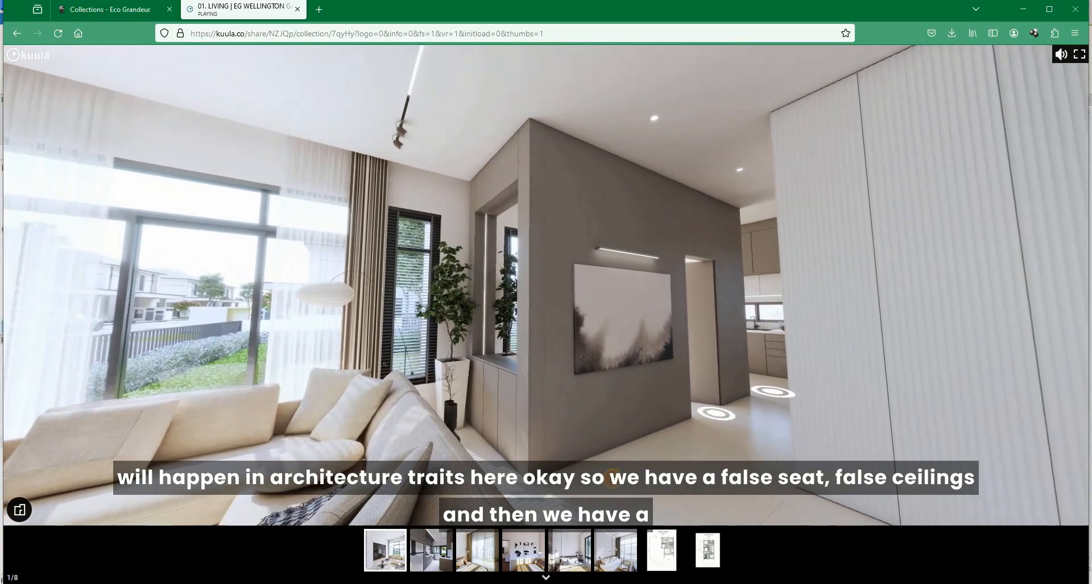
left_click_drag(488, 282, 447, 304)
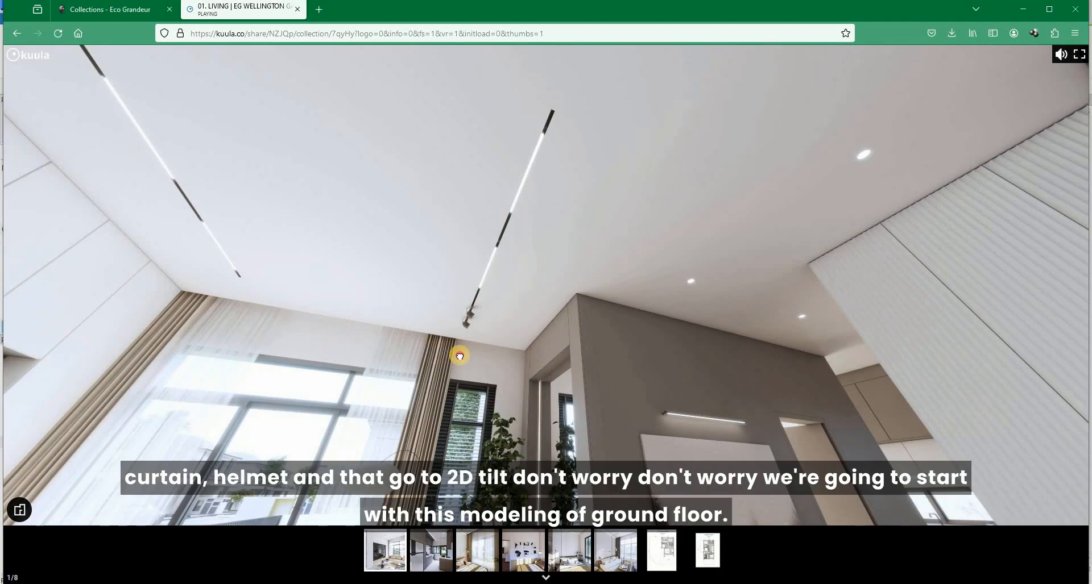
left_click_drag(322, 305, 470, 417)
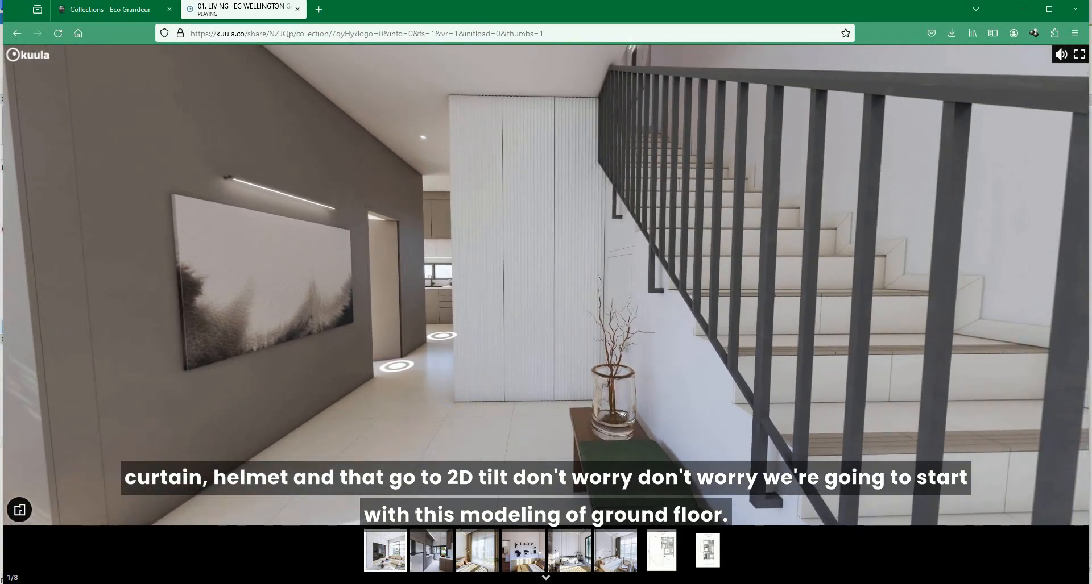
left_click_drag(516, 345, 497, 451)
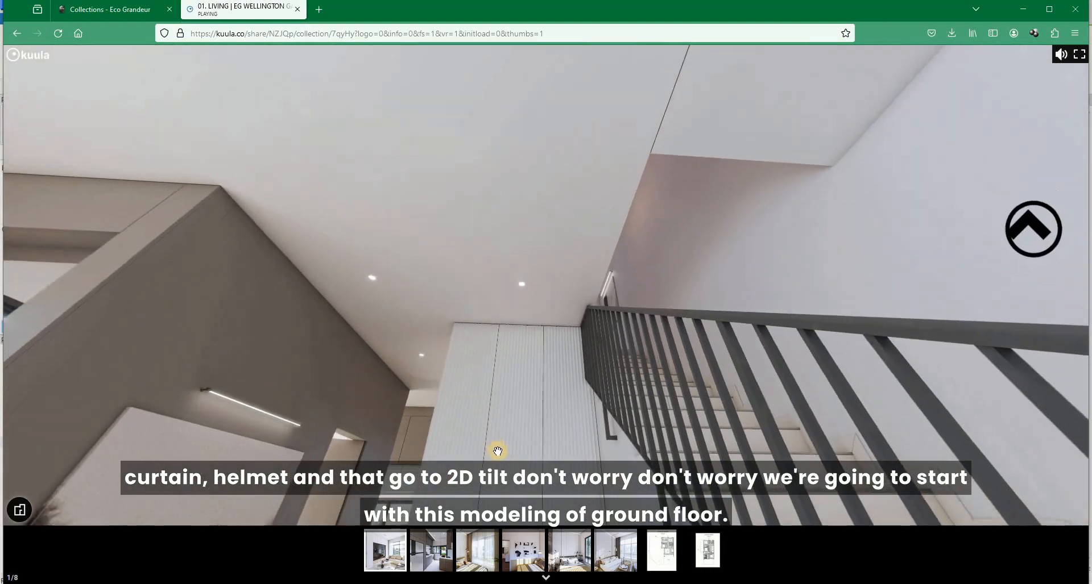
left_click_drag(473, 238, 483, 131)
Inspect the living room floor levels from the hallway across to the raised tiled area at the foot of the stairs
left_click_drag(586, 398, 611, 313)
left_click_drag(484, 353, 526, 331)
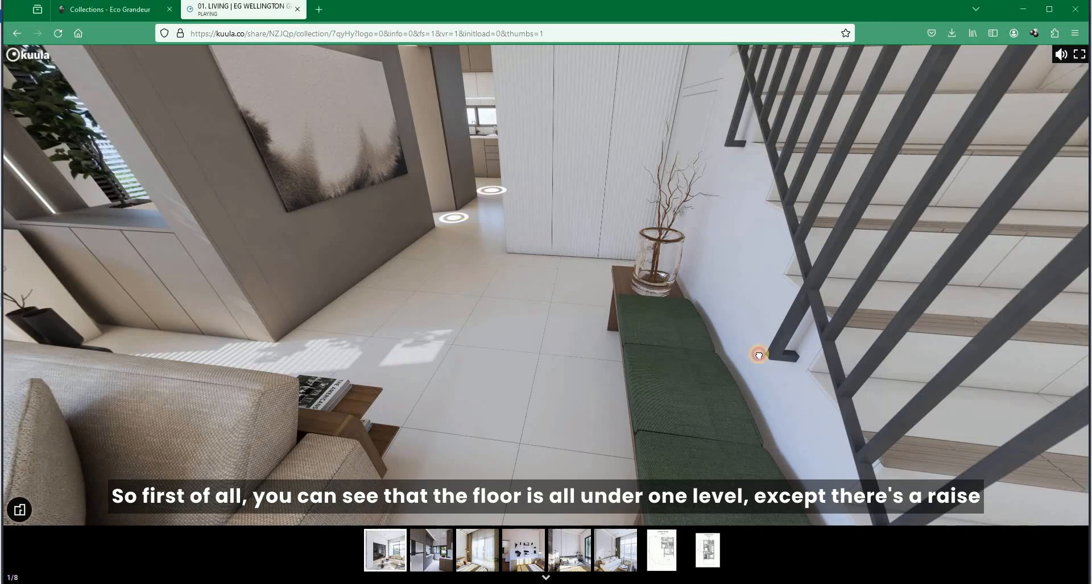
left_click_drag(440, 361, 637, 389)
left_click_drag(429, 407, 560, 401)
left_click_drag(317, 382, 481, 452)
left_click_drag(385, 384, 543, 402)
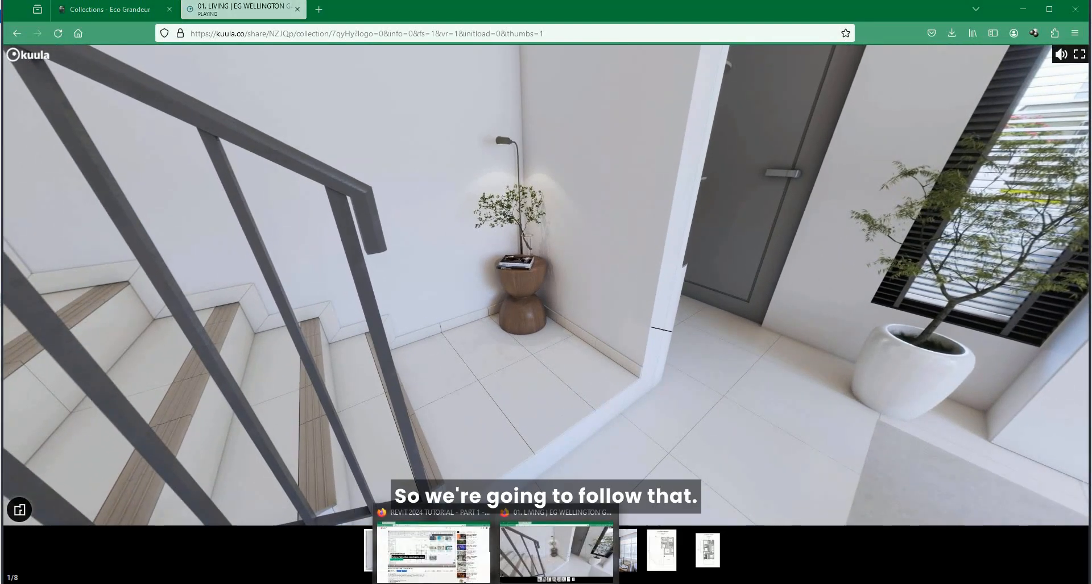
Enter Bedroom 4 from the living room in the virtual tour and examine its floor finish from the window to the doorway
left_click(520, 583)
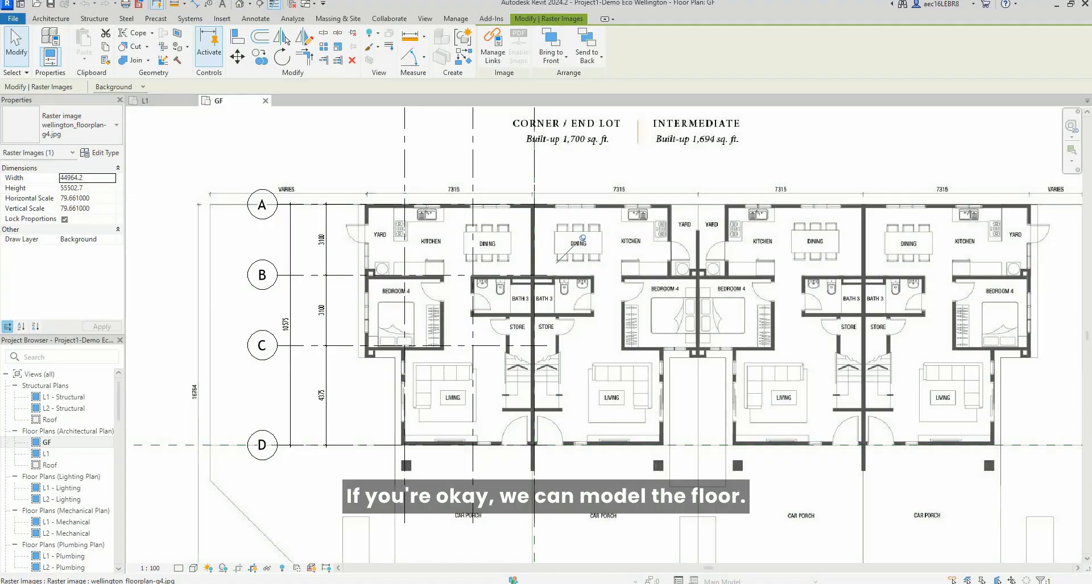
key("alt+Tab")
left_click_drag(953, 421, 409, 408)
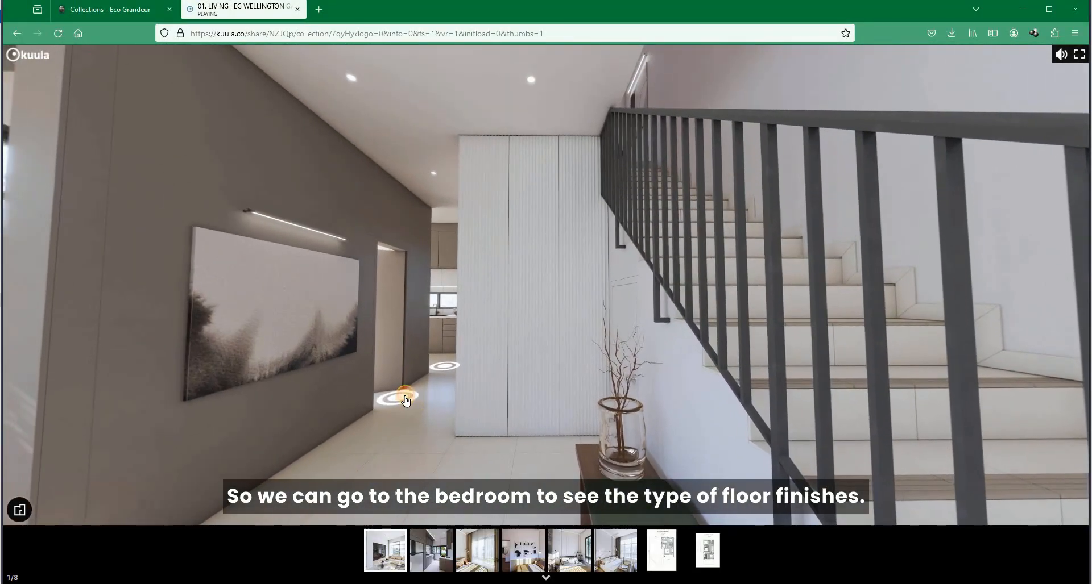
left_click(406, 399)
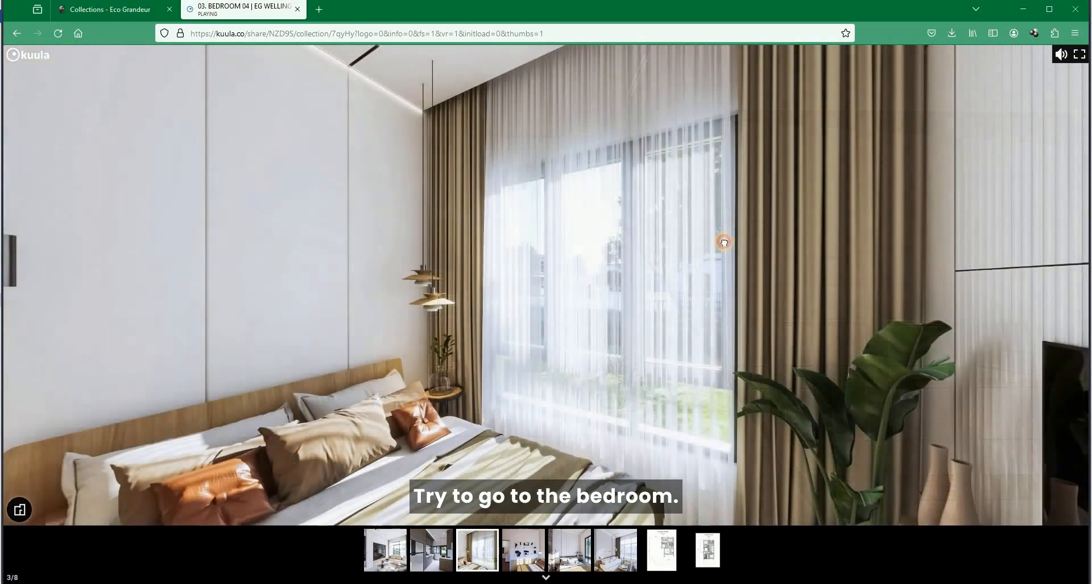
left_click_drag(724, 244, 551, 414)
left_click_drag(424, 397, 630, 418)
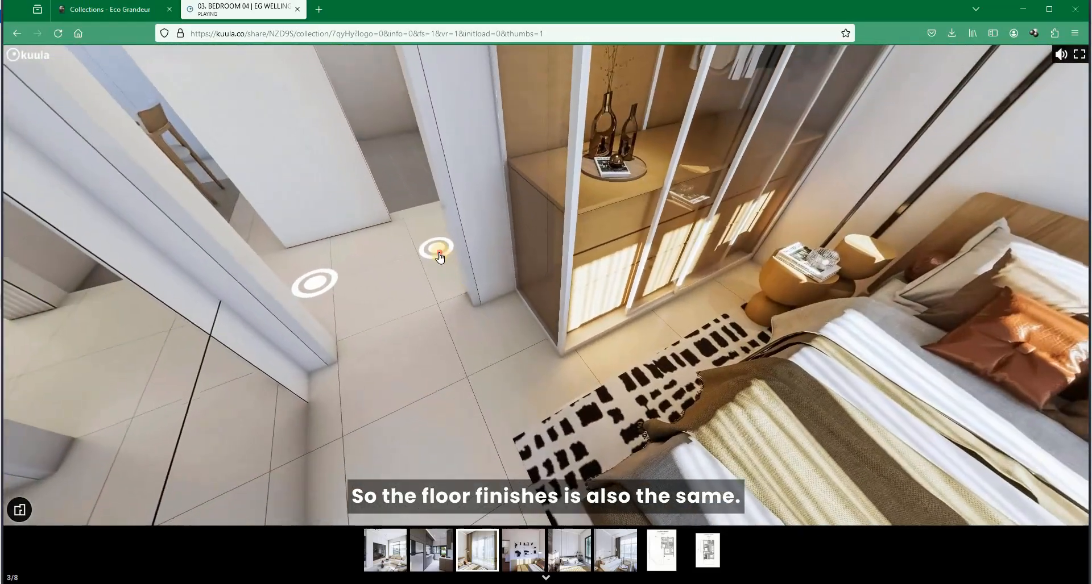
Look around the living room panorama for access to the toilet, and return to Bedroom 4 through the hallway
left_click(434, 247)
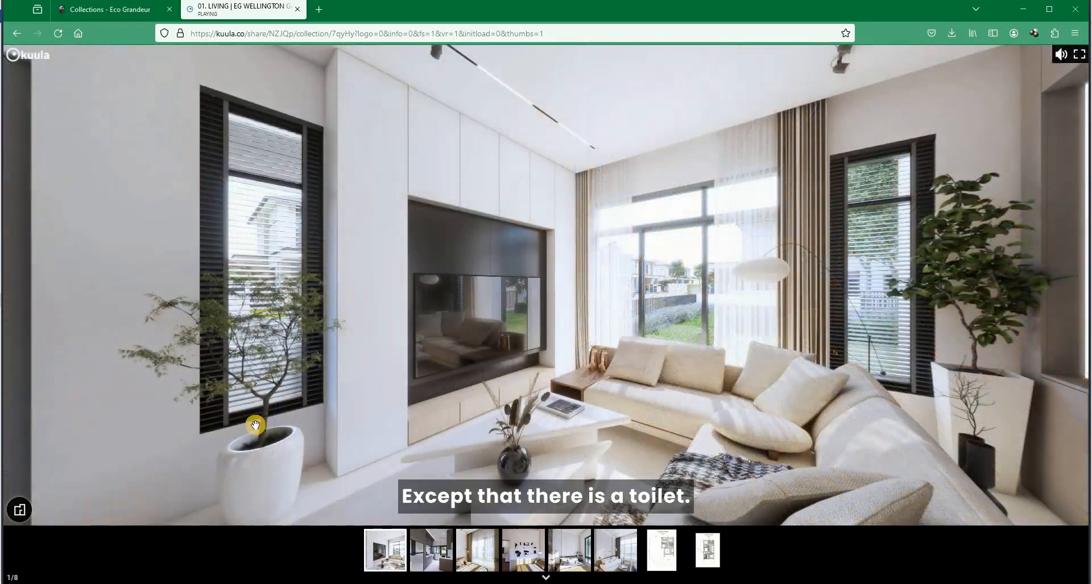
left_click_drag(253, 429, 893, 378)
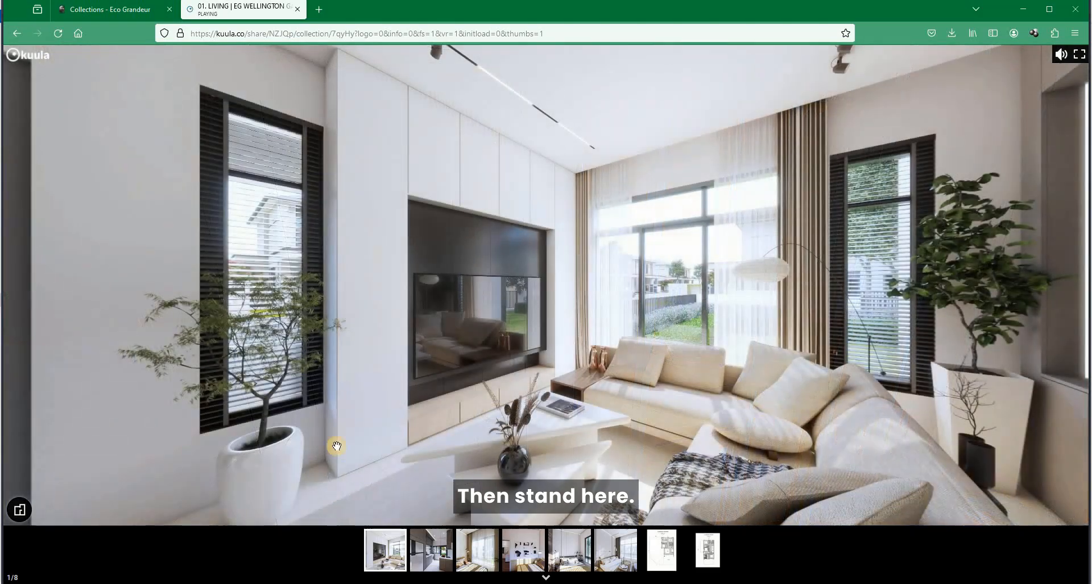
left_click_drag(336, 448, 653, 446)
left_click_drag(377, 451, 774, 443)
left_click_drag(441, 447, 821, 444)
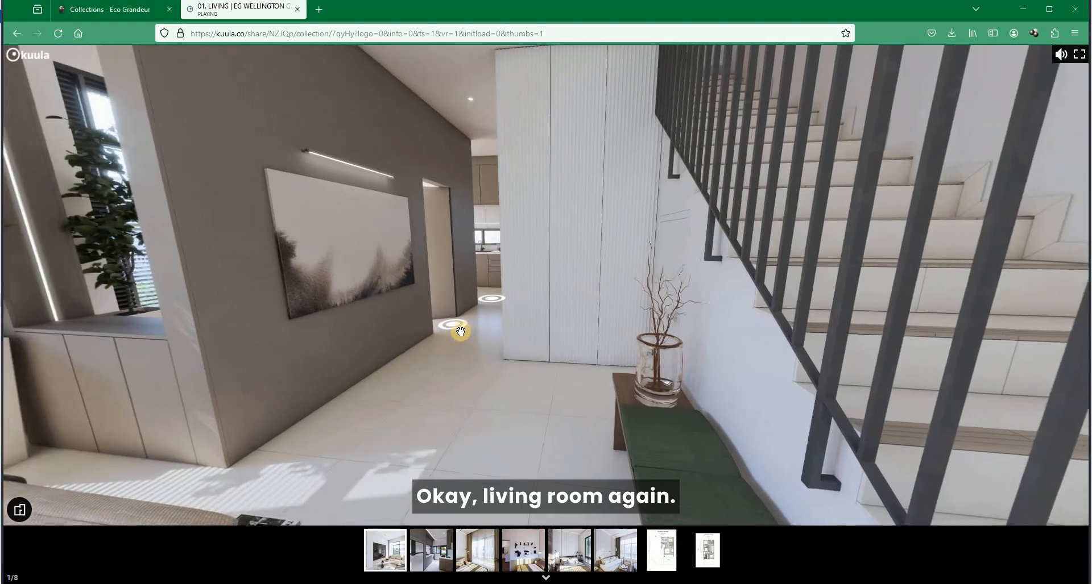
left_click(459, 329)
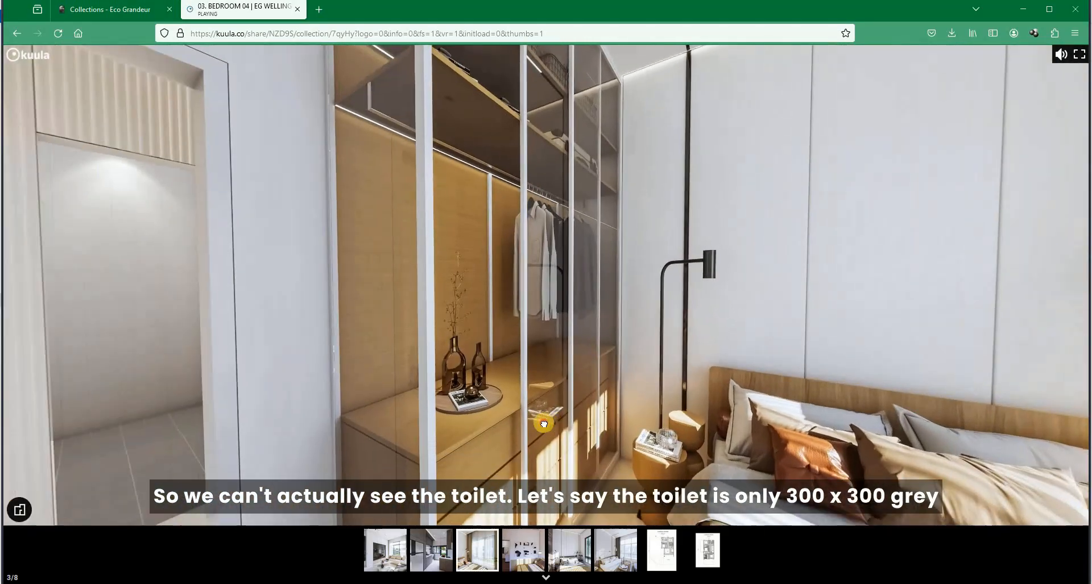
Inspect the bathroom floor tiles through Bedroom 4's doorway and open the layout plan in the tour
left_click_drag(544, 424, 360, 351)
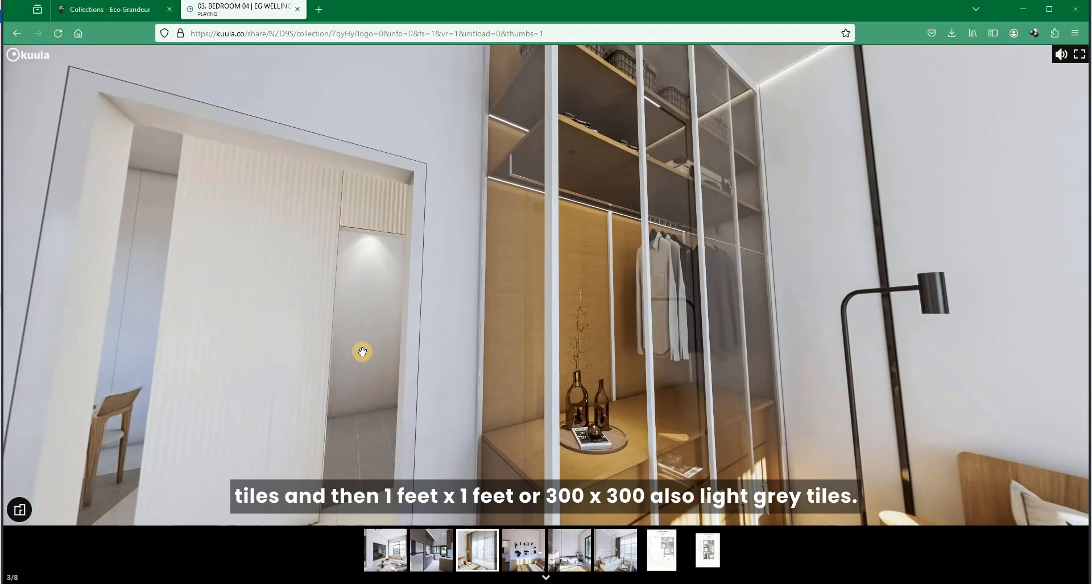
left_click_drag(303, 344, 326, 311)
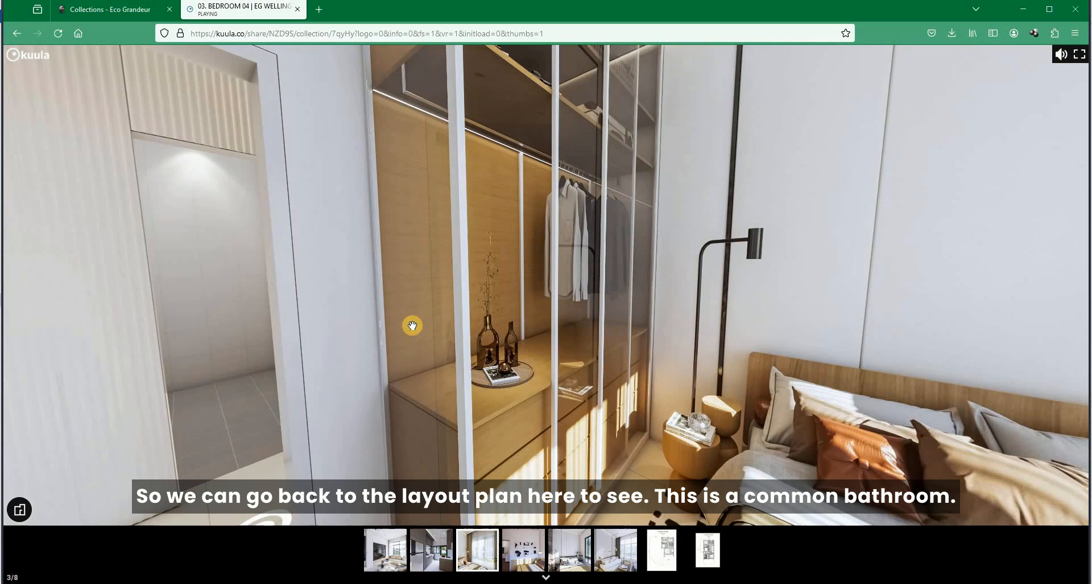
left_click_drag(414, 325, 598, 524)
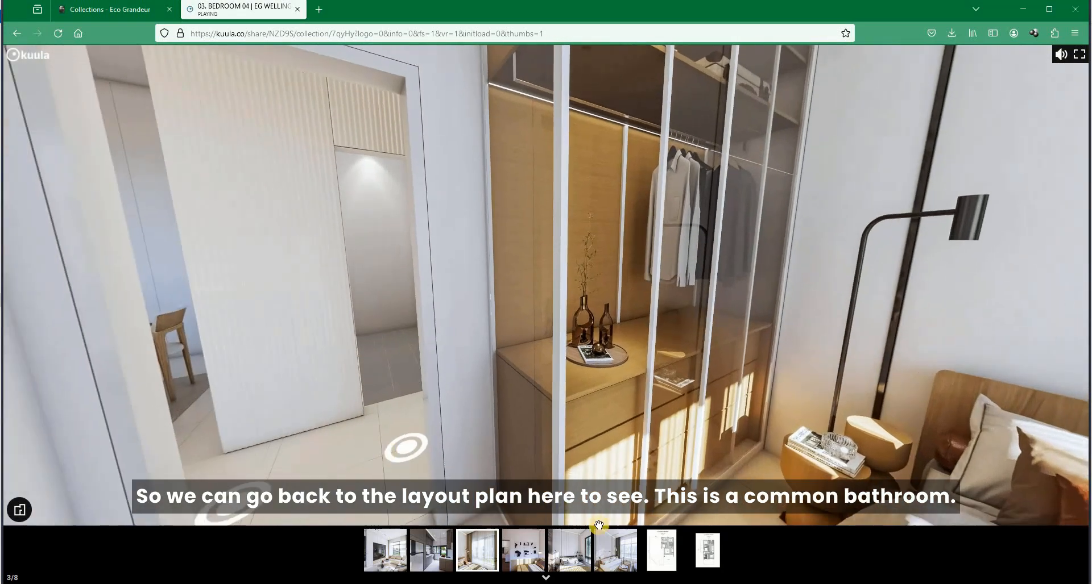
left_click(665, 559)
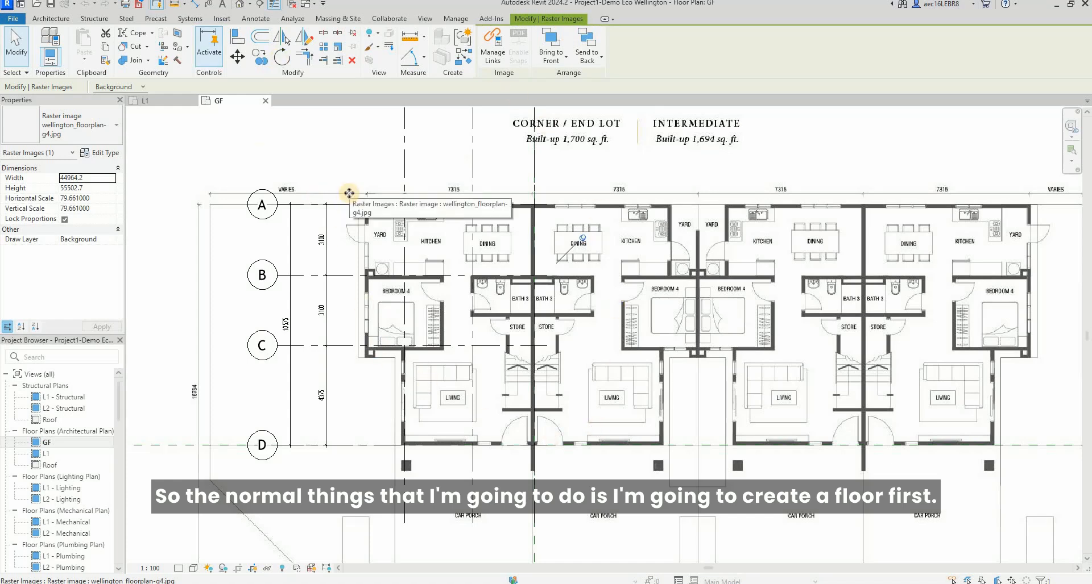
Start a new floor sketch on the GF plan in Revit and review the available floor types
left_click(59, 19)
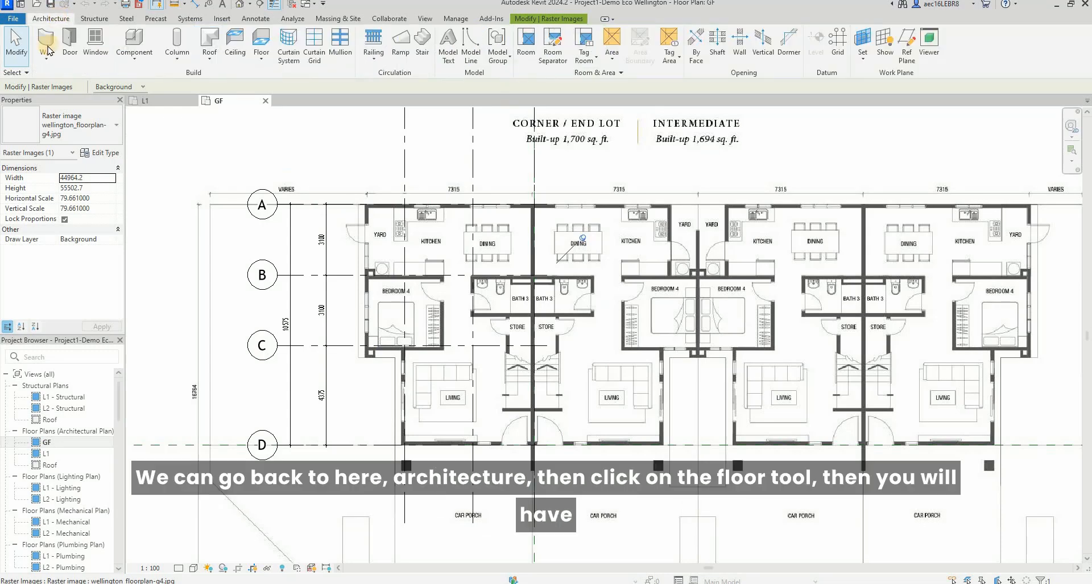
left_click(262, 43)
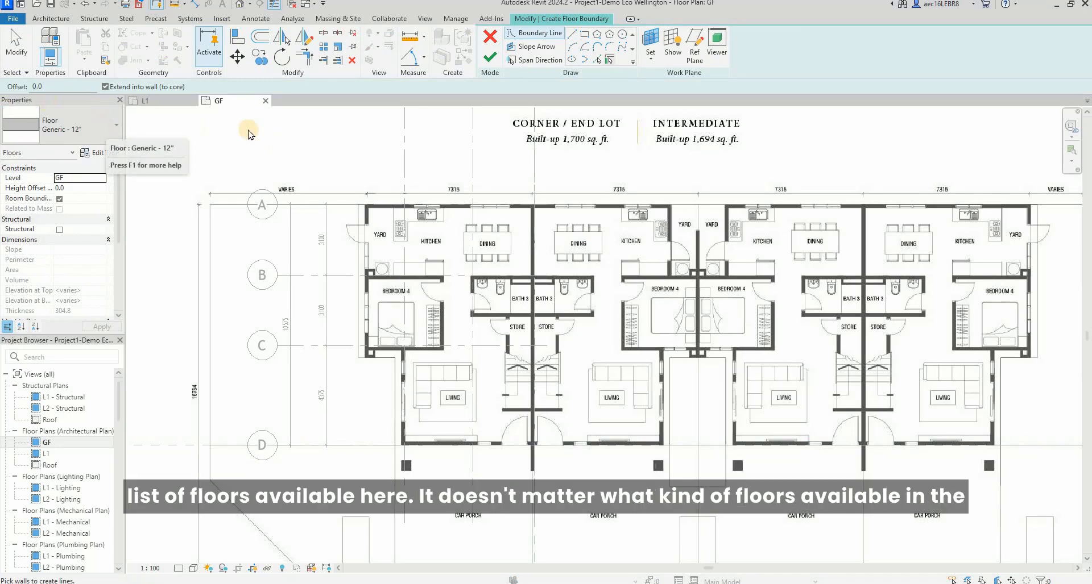
left_click(106, 130)
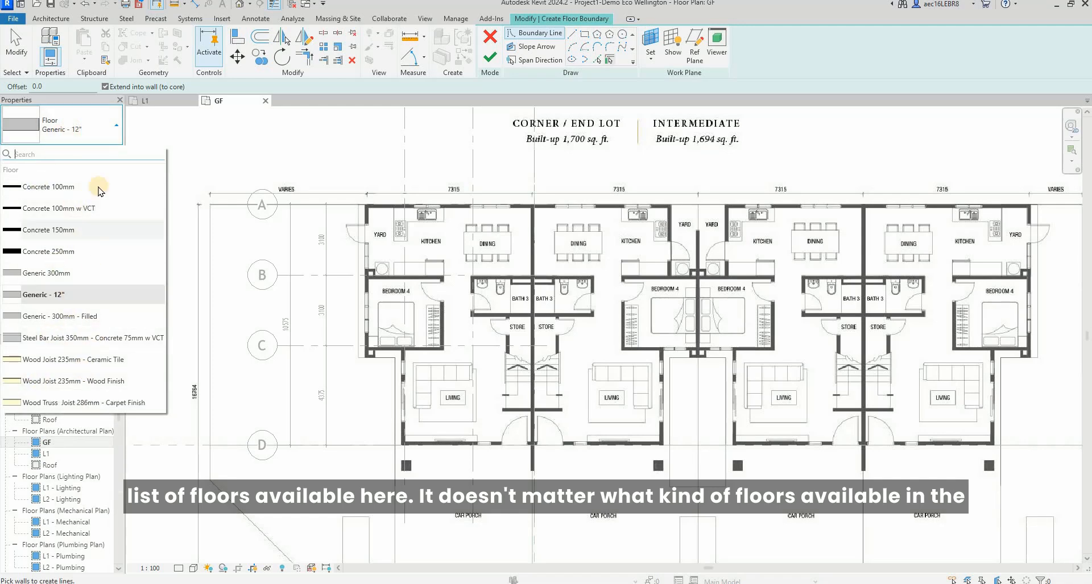
left_click(100, 126)
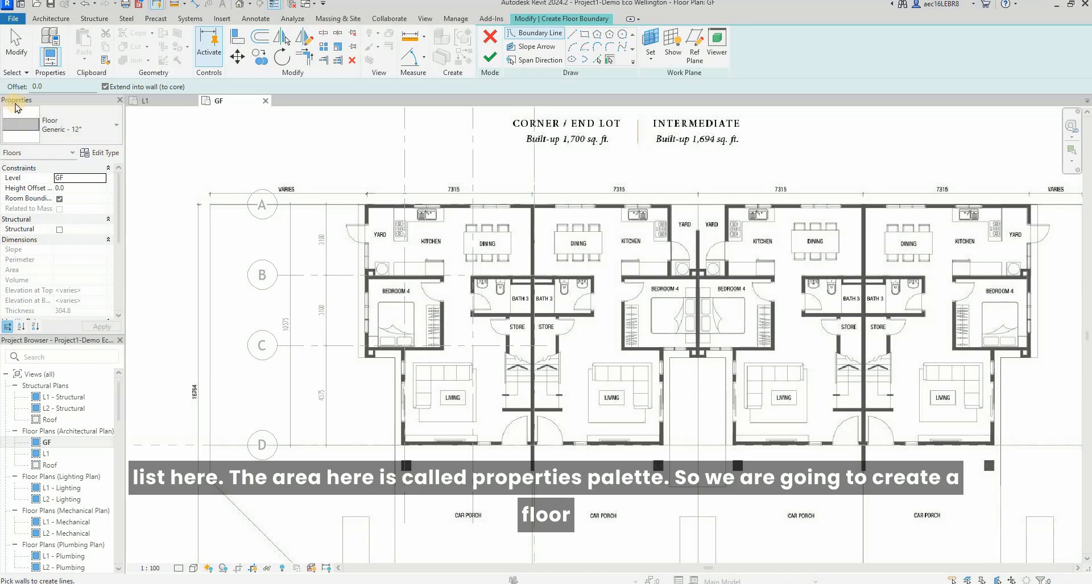
Sketch a small sample rectangle as a floor boundary in the empty area above the first house's kitchen
left_click(571, 34)
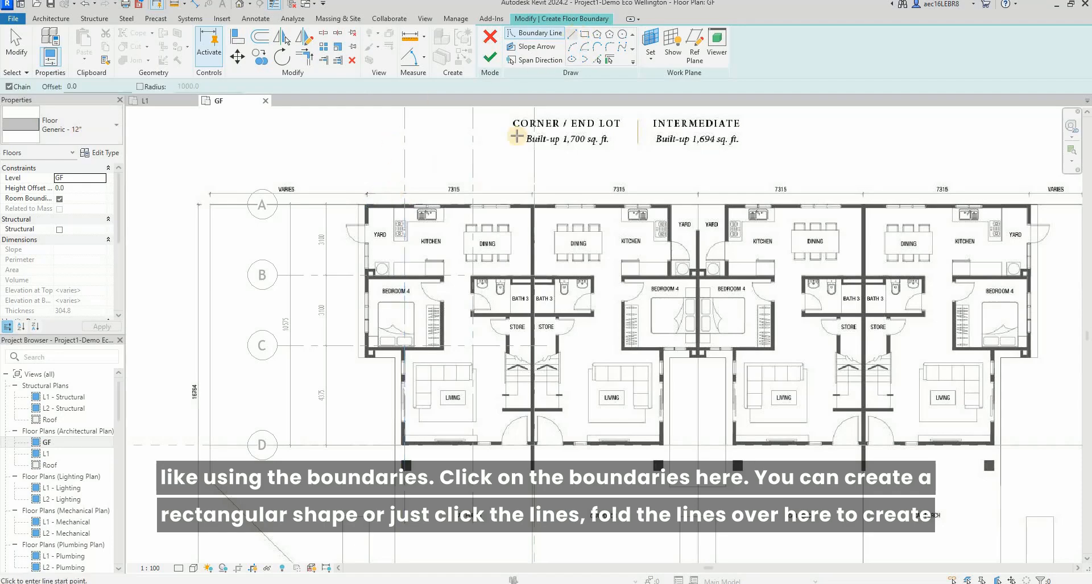
scroll(381, 197, "up", 3)
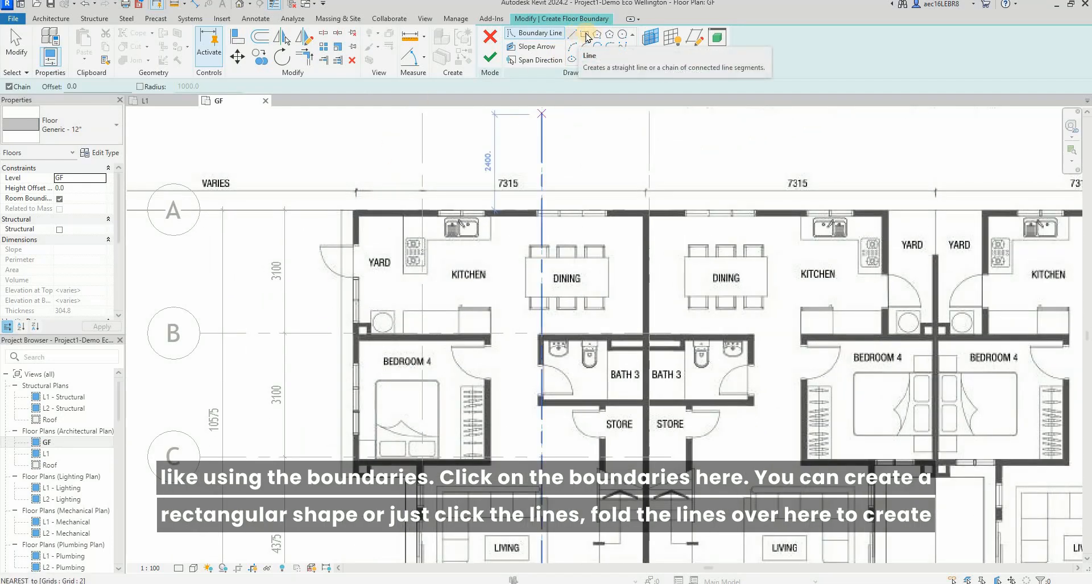
left_click(373, 122)
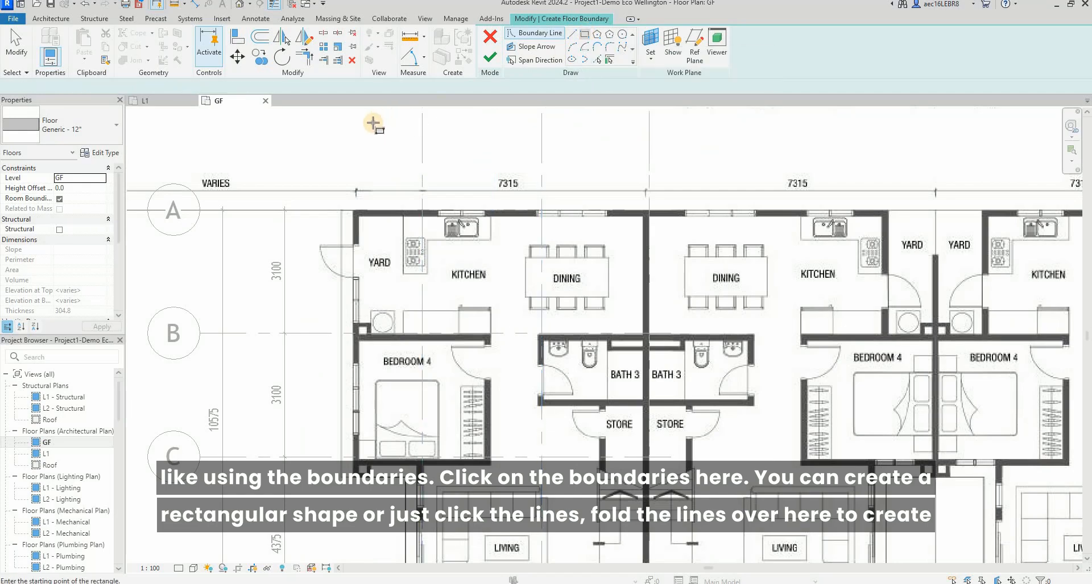
left_click(457, 167)
key("Escape")
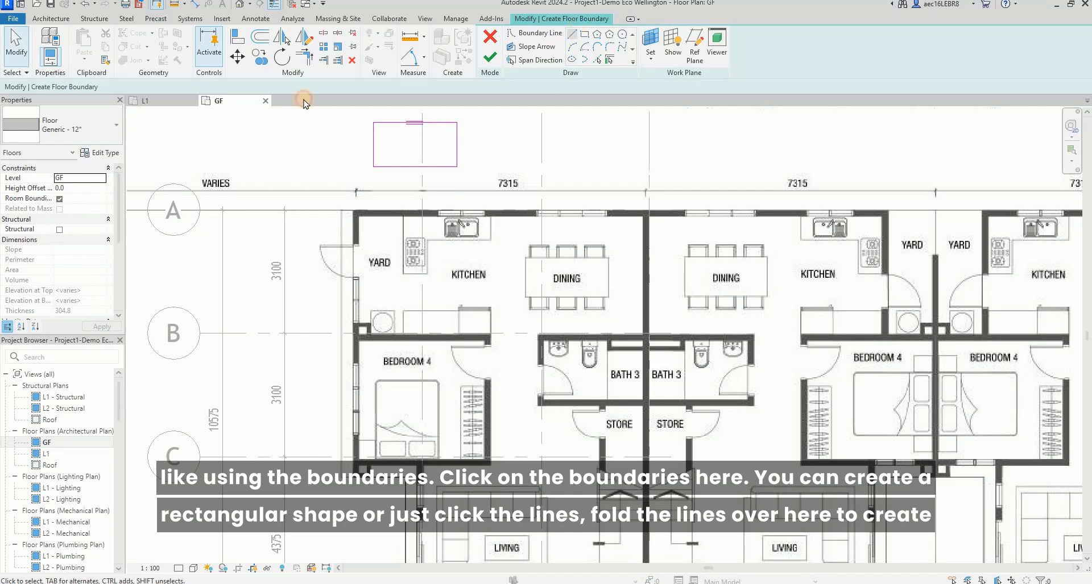
Trace a straight boundary line from the first house's yard corner at grid A along the outer wall to Bedroom 4's lower corner
scroll(357, 225, "up", 4)
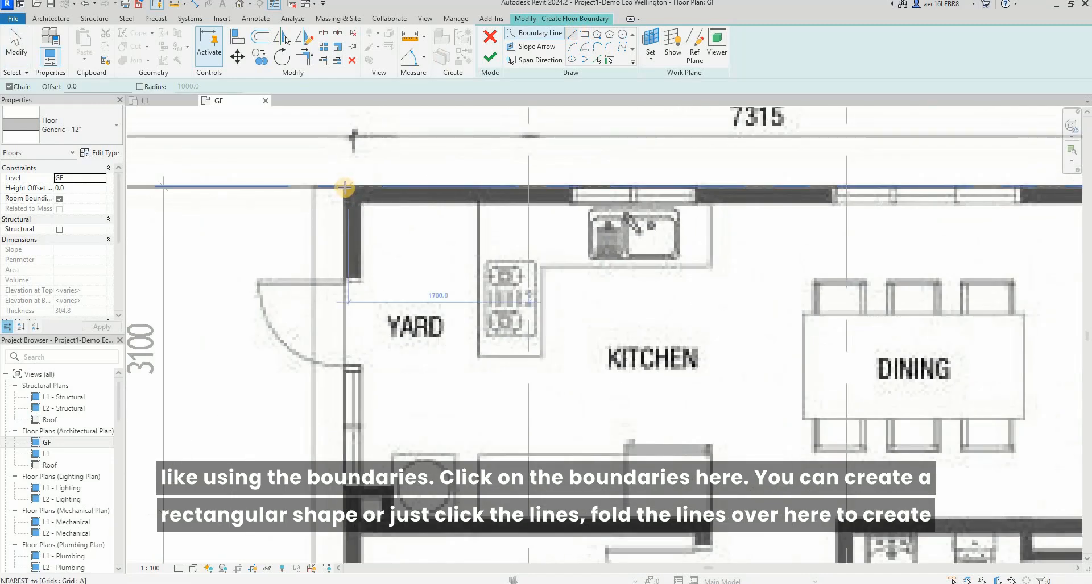
key("Escape")
scroll(344, 177, "down", 2)
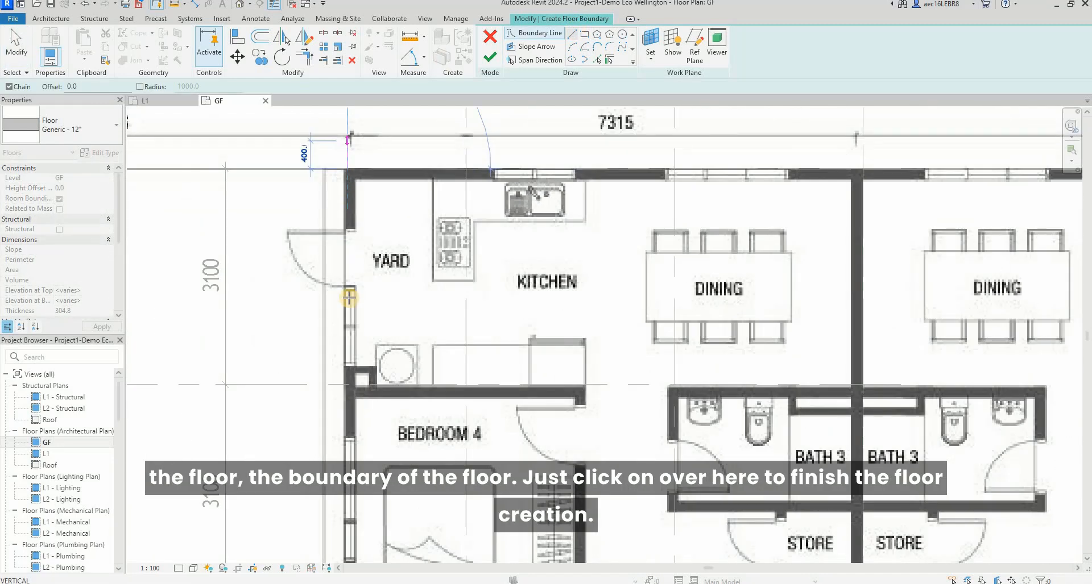
scroll(344, 170, "up", 7)
left_click(345, 170)
scroll(345, 170, "down", 7)
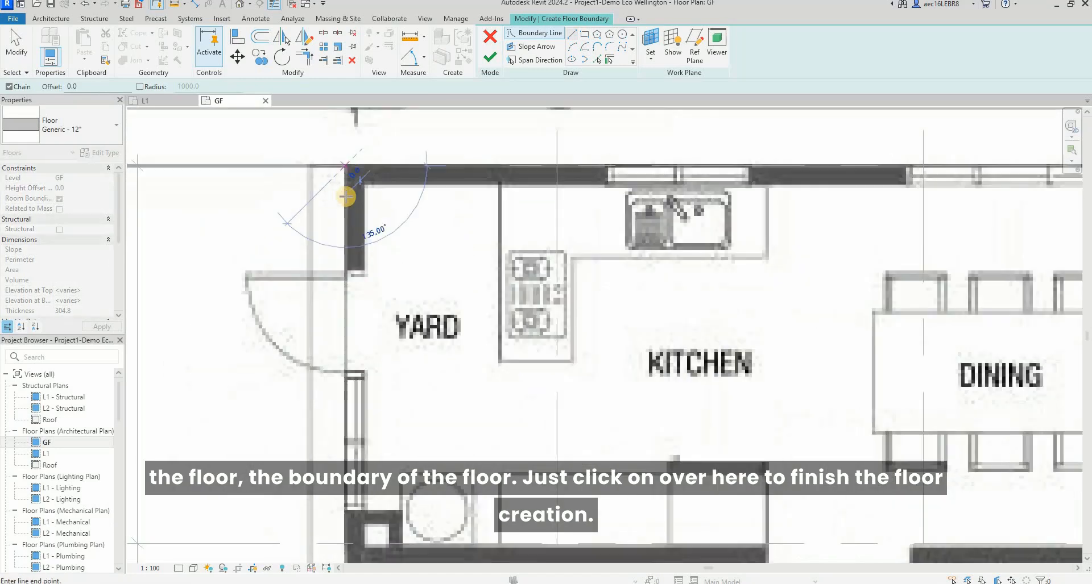
scroll(331, 323, "down", 4)
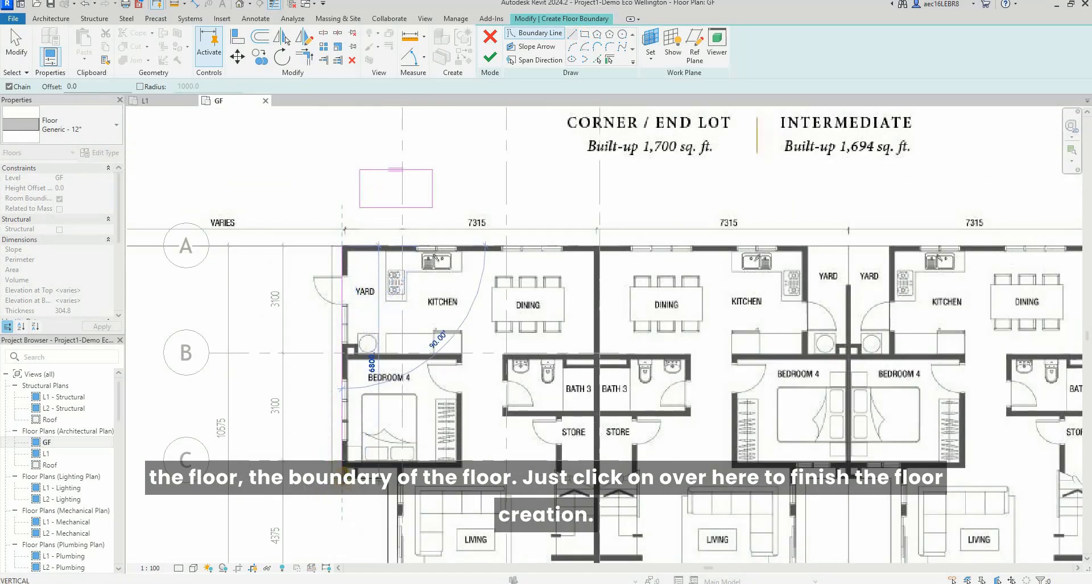
scroll(335, 486, "up", 4)
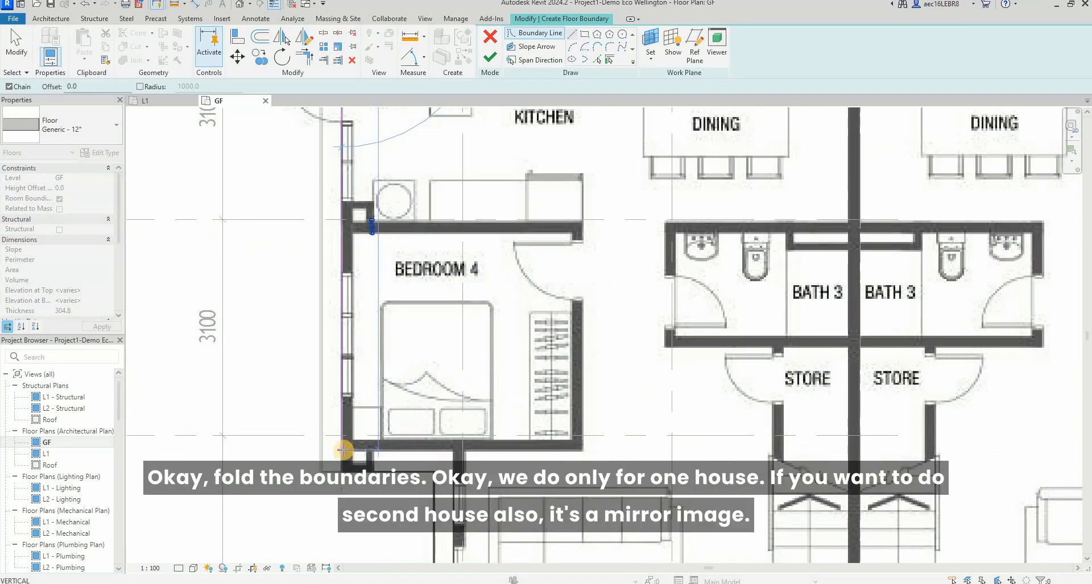
scroll(343, 451, "up", 3)
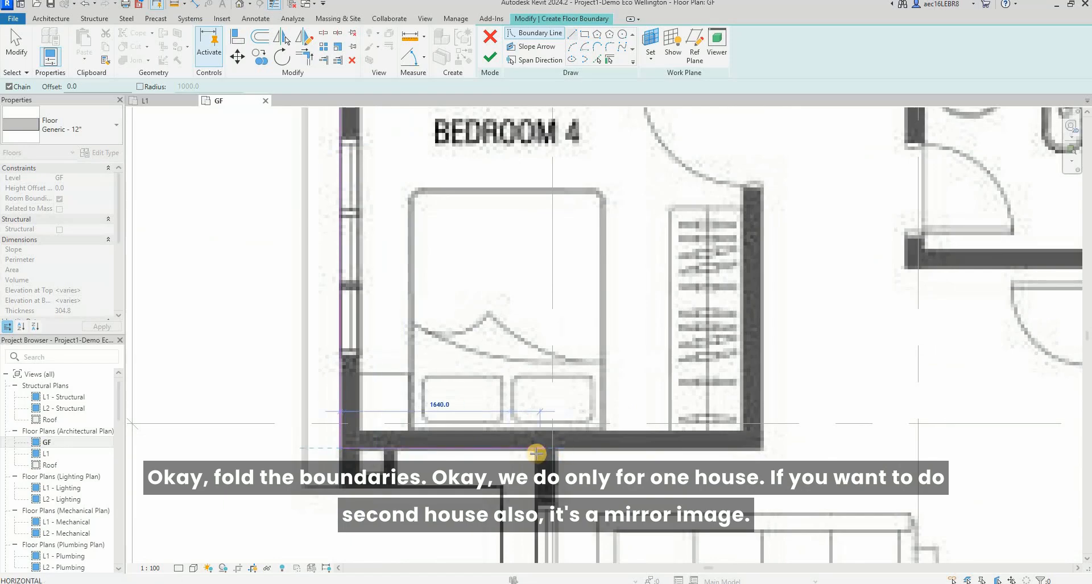
Continue the boundary along Bedroom 4's lower wall to the living room's outer wall, and about 4175 mm down that wall to grid D
left_click(528, 424)
scroll(506, 301, "down", 5)
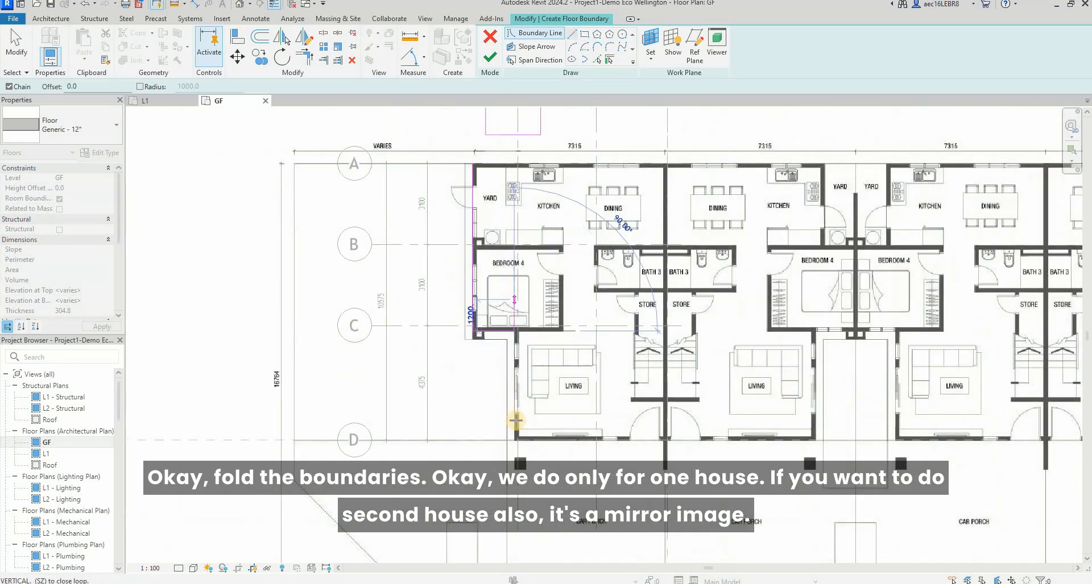
scroll(517, 455, "up", 1)
scroll(515, 437, "up", 4)
left_click(511, 463)
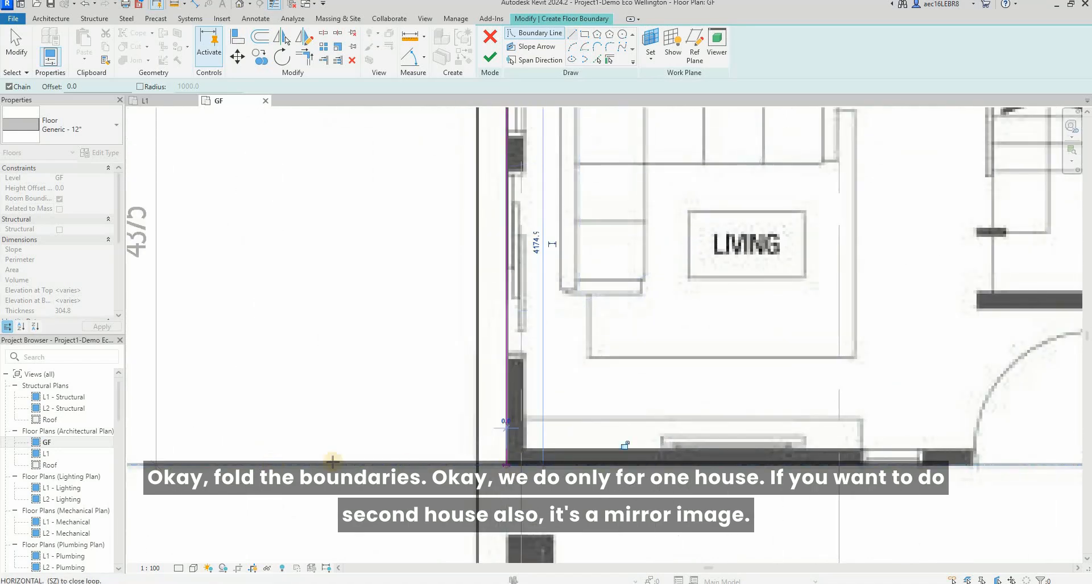
Extend the floor boundary about 5680 mm along the living room's front wall on grid D to the party wall
scroll(272, 464, "down", 2)
scroll(692, 465, "up", 5)
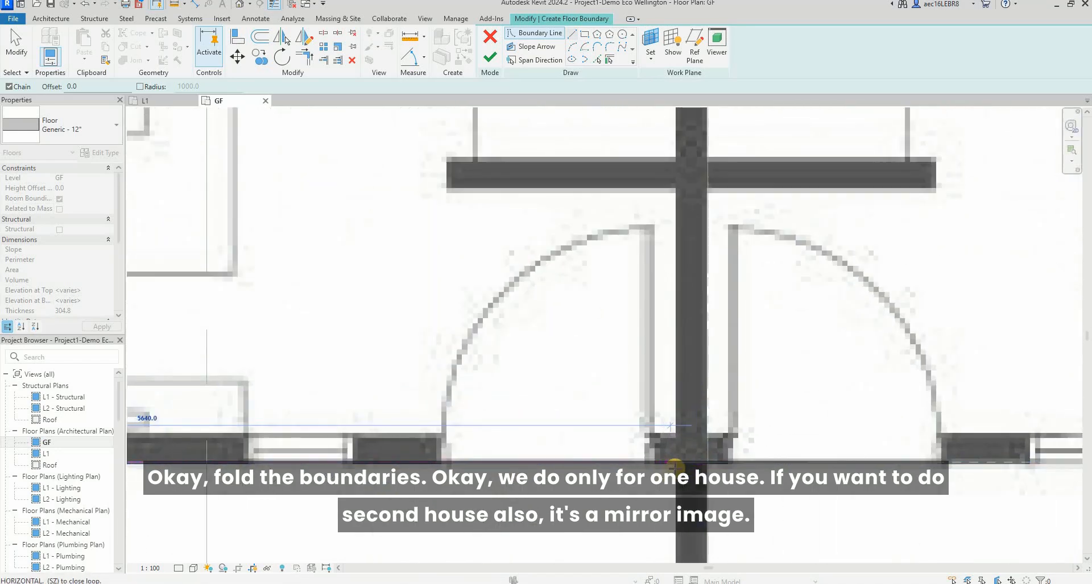
scroll(675, 467, "down", 5)
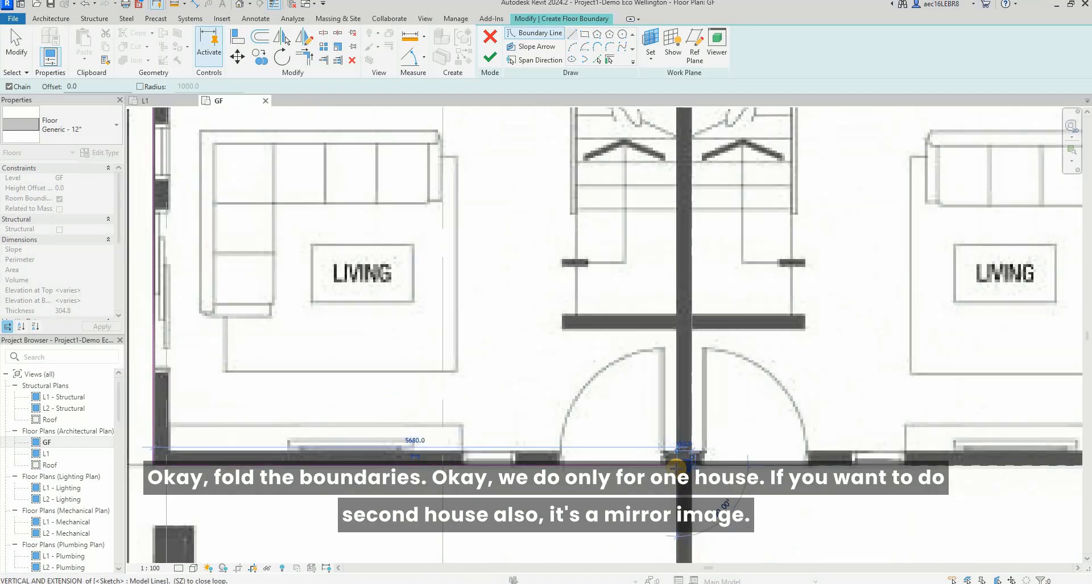
scroll(703, 355, "up", 1)
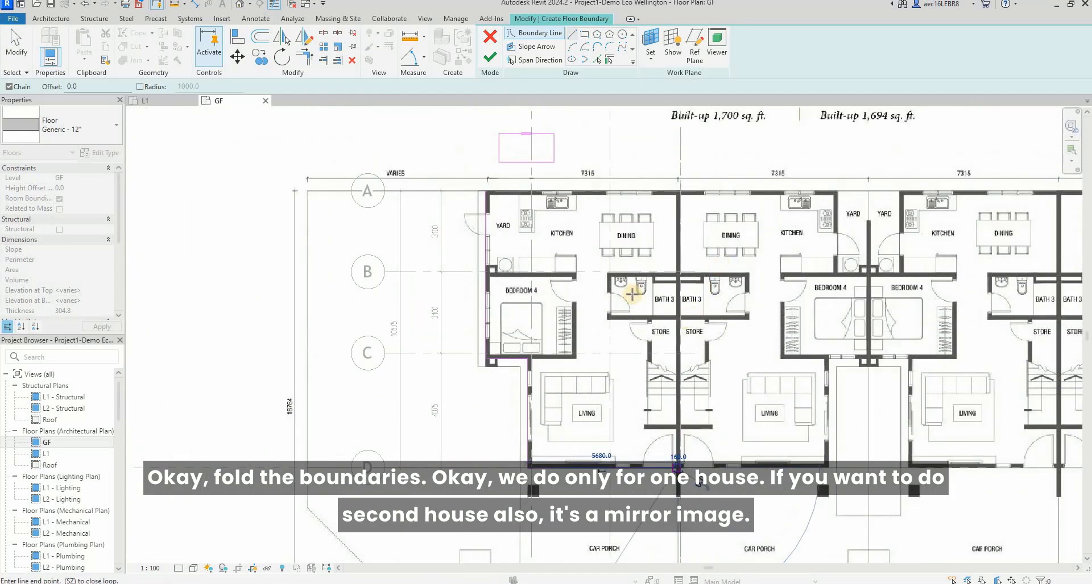
scroll(624, 291, "down", 1)
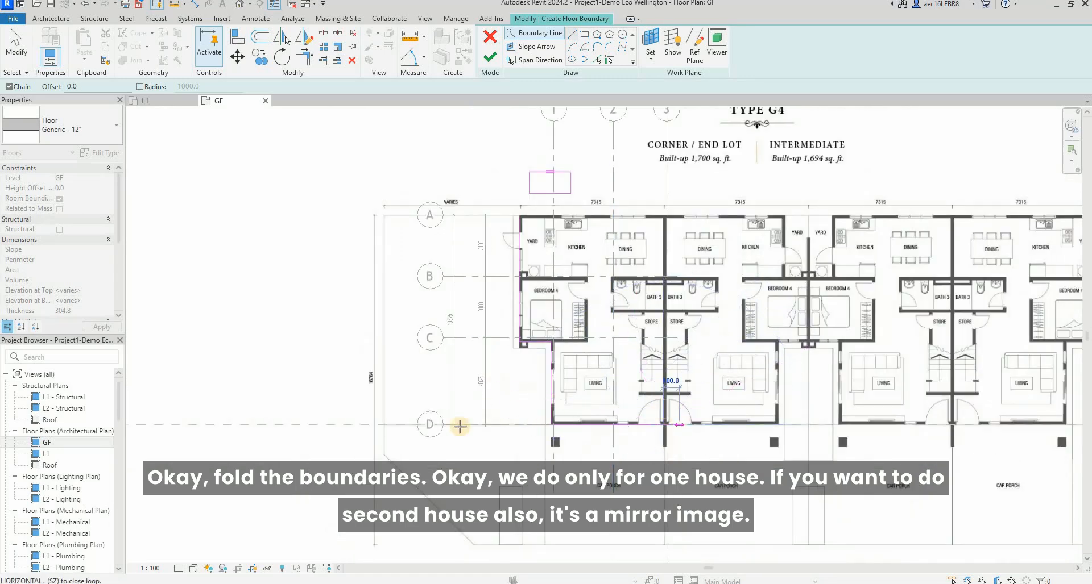
left_click(663, 423)
Fix the boundary corner on grid D at the party wall and trace about 10575 mm up that wall to grid A
scroll(658, 447, "up", 6)
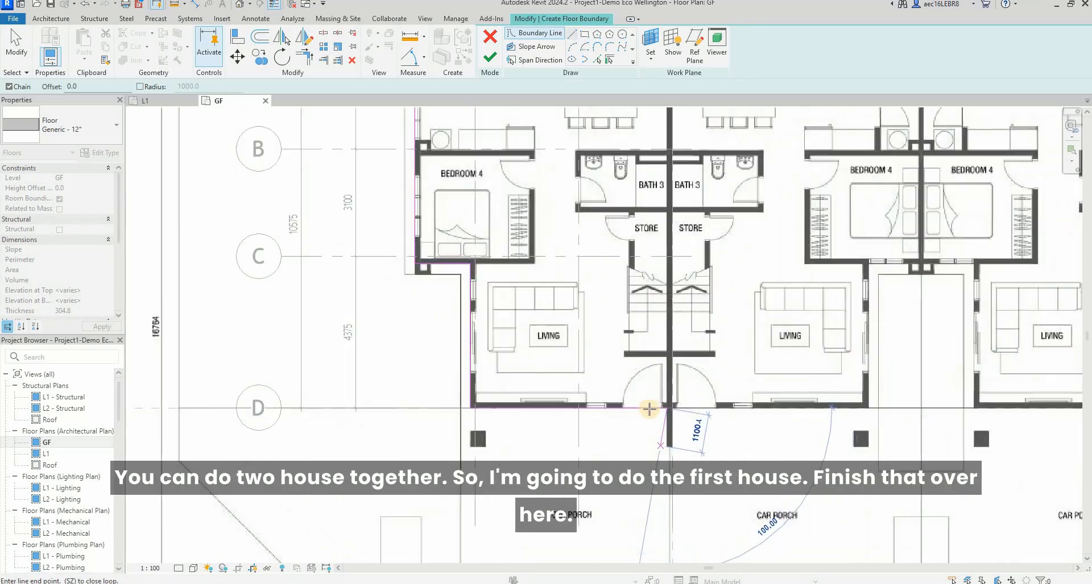
scroll(675, 387, "up", 2)
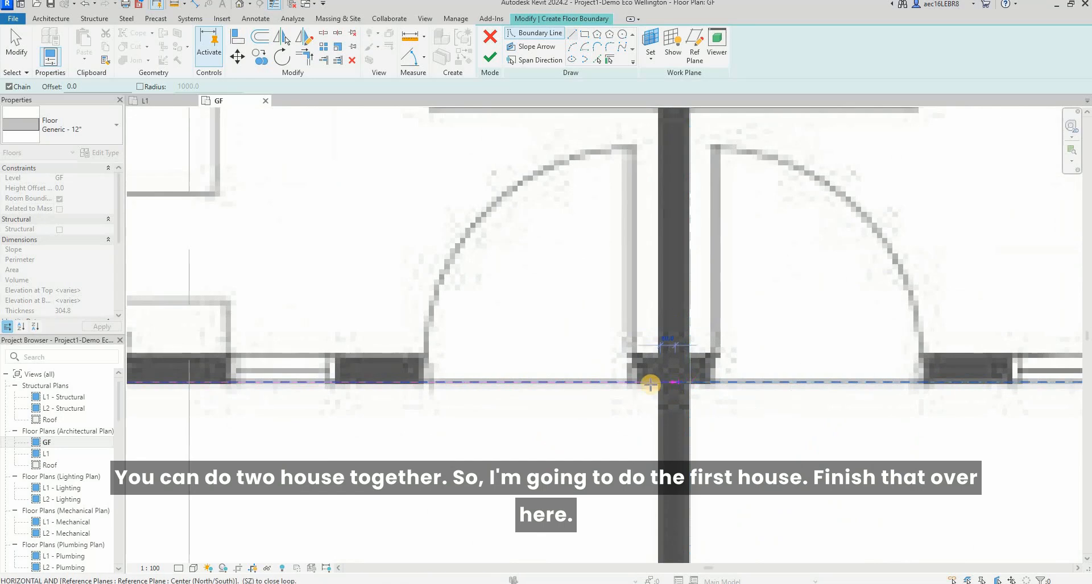
scroll(659, 384, "up", 2)
left_click(648, 381)
scroll(649, 453, "down", 2)
scroll(648, 453, "down", 4)
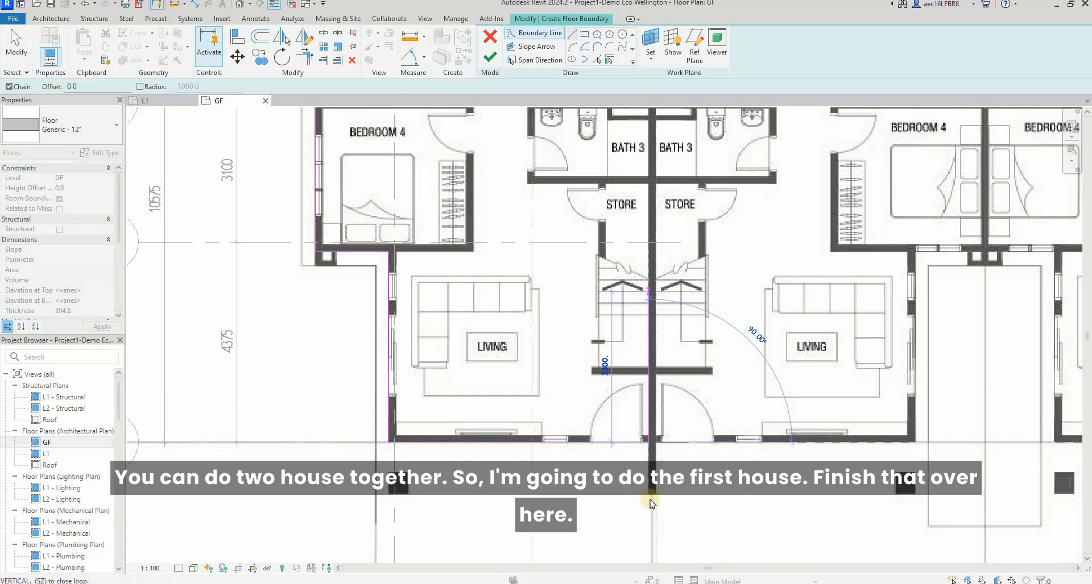
middle_click_drag(655, 296, 652, 504)
scroll(652, 505, "up", 1)
middle_click_drag(649, 196, 652, 367)
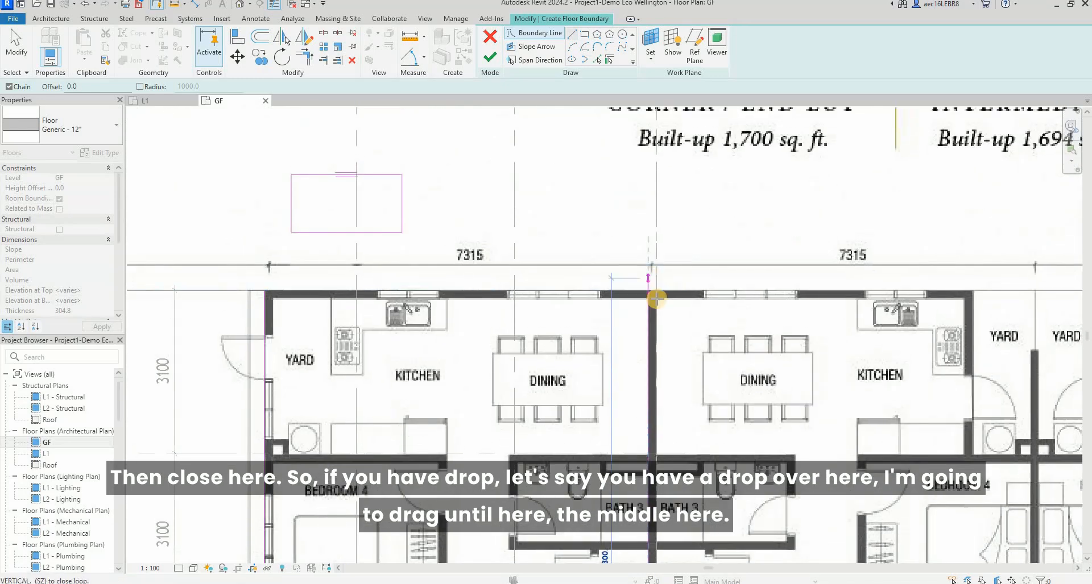
scroll(656, 298, "up", 2)
left_click(647, 297)
Close the floor boundary along the first house's rear wall on grid A, back to the yard corner
scroll(494, 292, "down", 2)
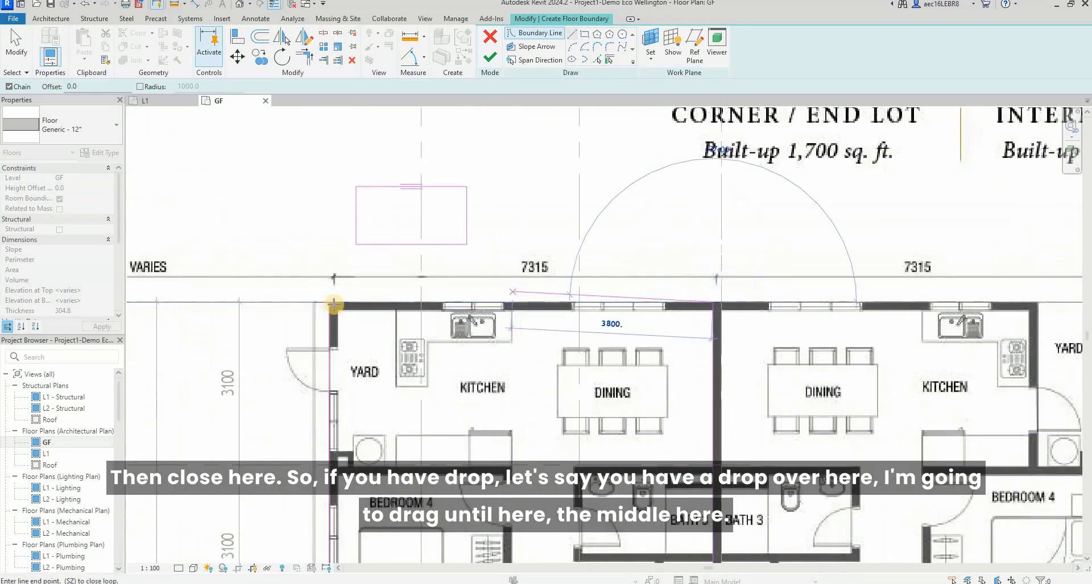
left_click(334, 306)
key("Escape")
middle_click_drag(740, 479, 680, 317)
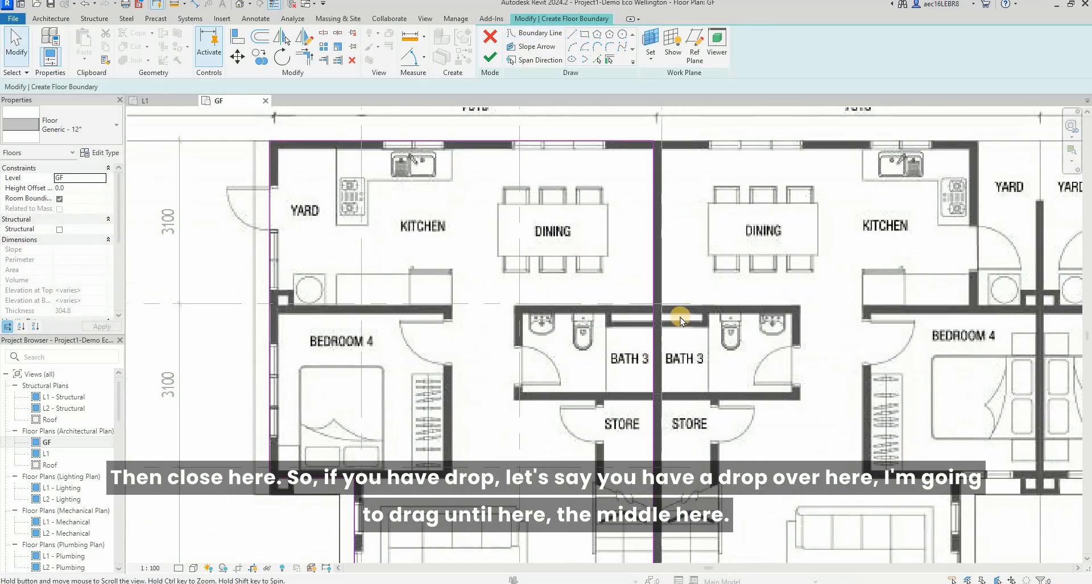
scroll(576, 330, "down", 1)
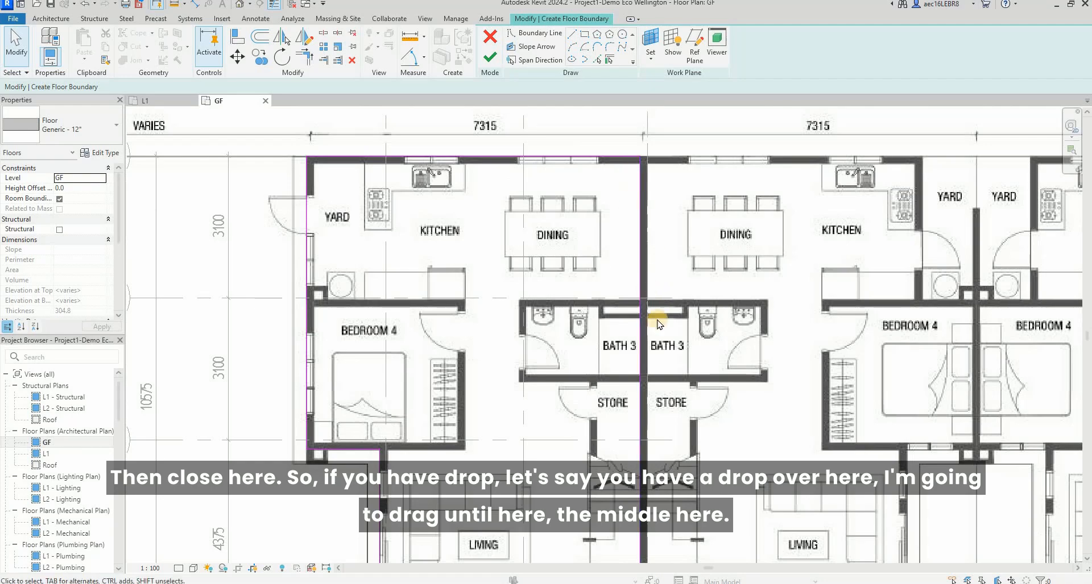
Move the boundary line along the party wall to the middle of the wall thickness
scroll(640, 298, "up", 2)
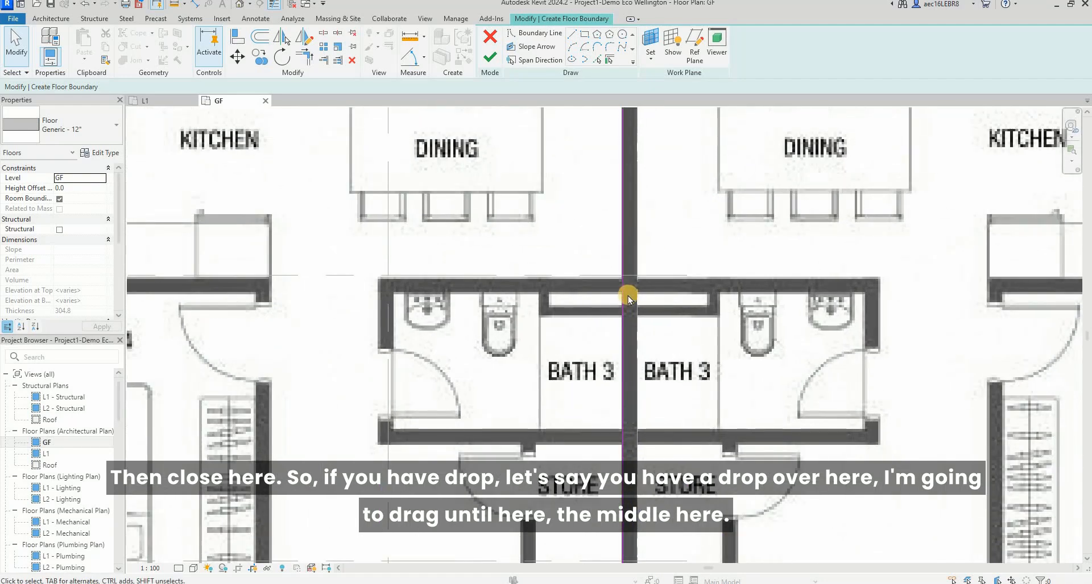
left_click(626, 236)
scroll(615, 258, "up", 2)
scroll(615, 258, "up", 2)
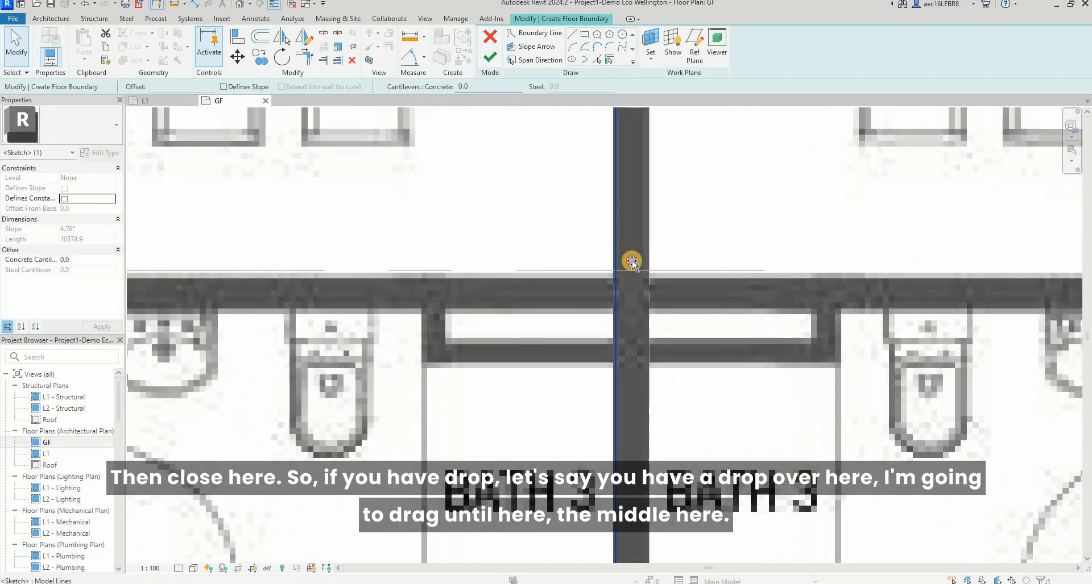
left_click_drag(629, 259, 631, 263)
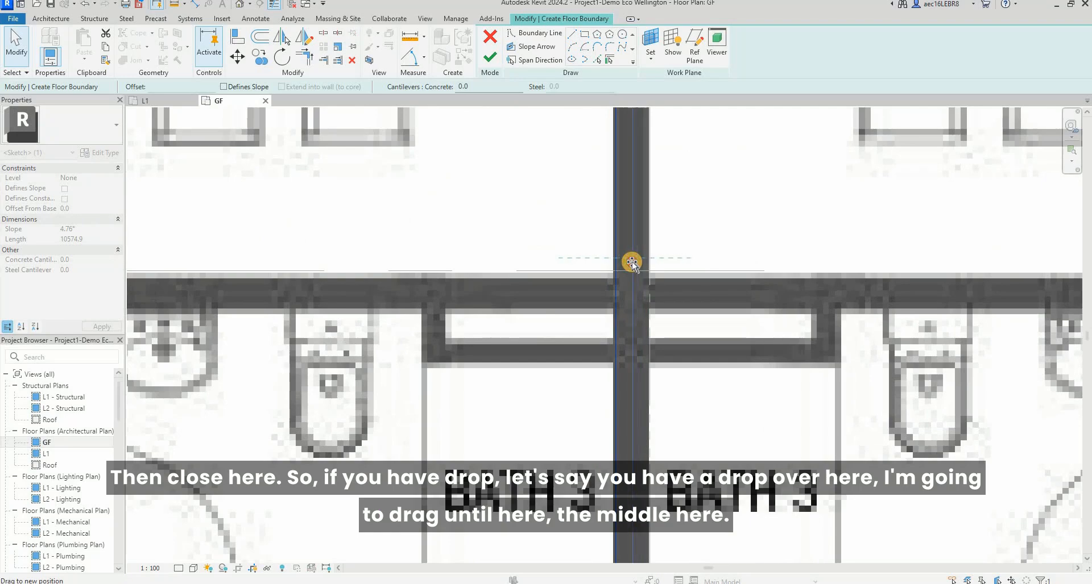
scroll(541, 345, "down", 8)
scroll(553, 271, "up", 2)
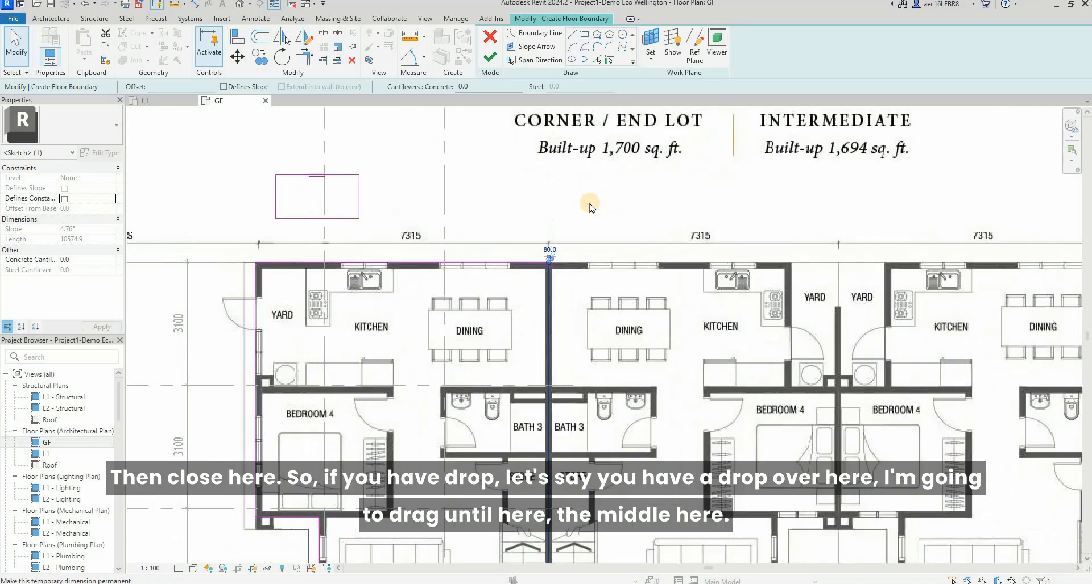
left_click(461, 216)
Sketch a rectangular opening of about 2480 by 1500 mm around the first house's Bath 3 and finish the floor
scroll(523, 398, "up", 3)
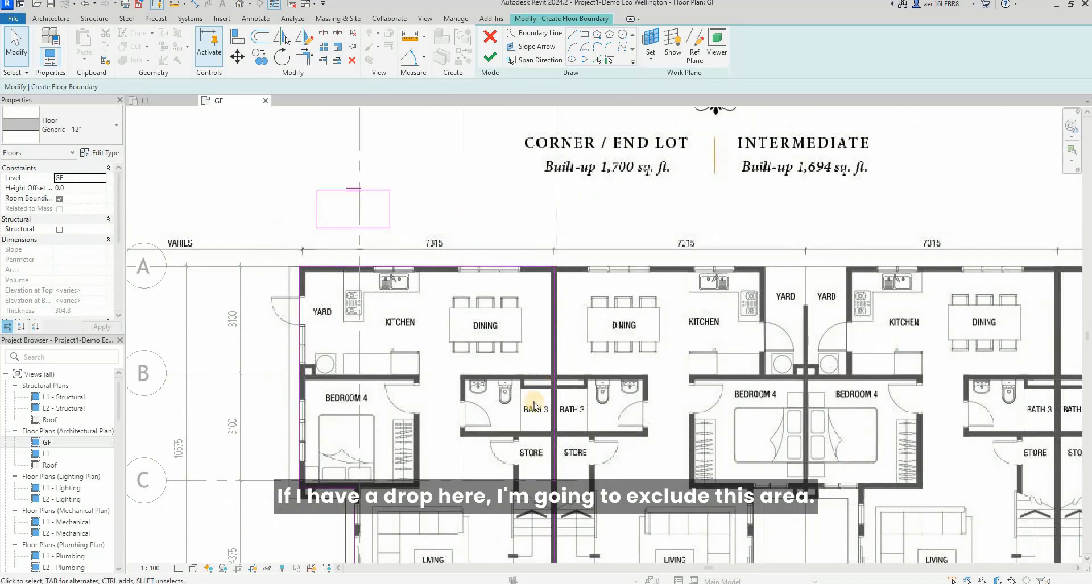
left_click(584, 35)
scroll(380, 369, "up", 5)
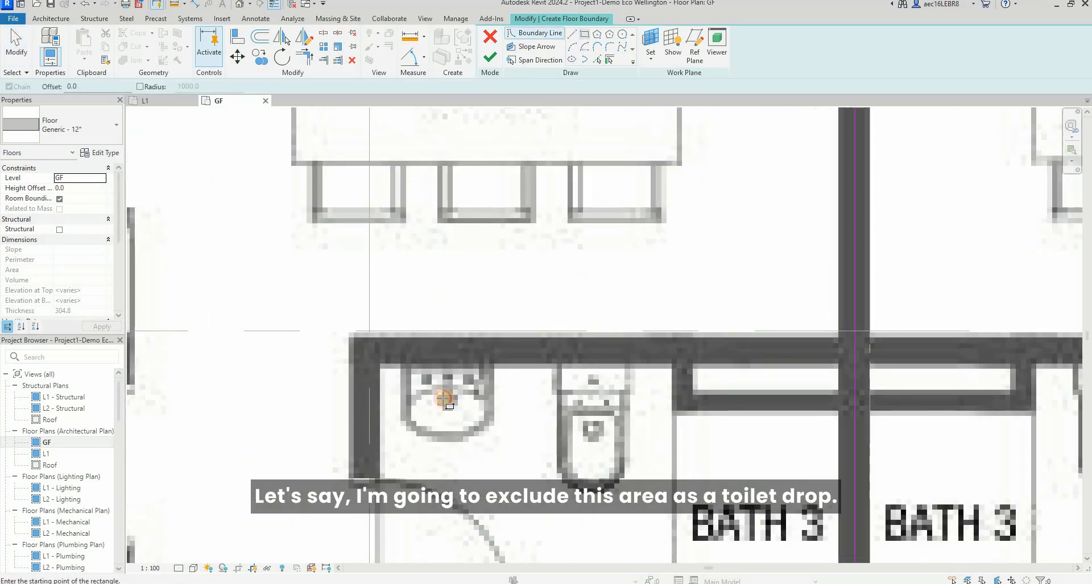
left_click(408, 348)
scroll(408, 347, "down", 2)
scroll(654, 516, "up", 3)
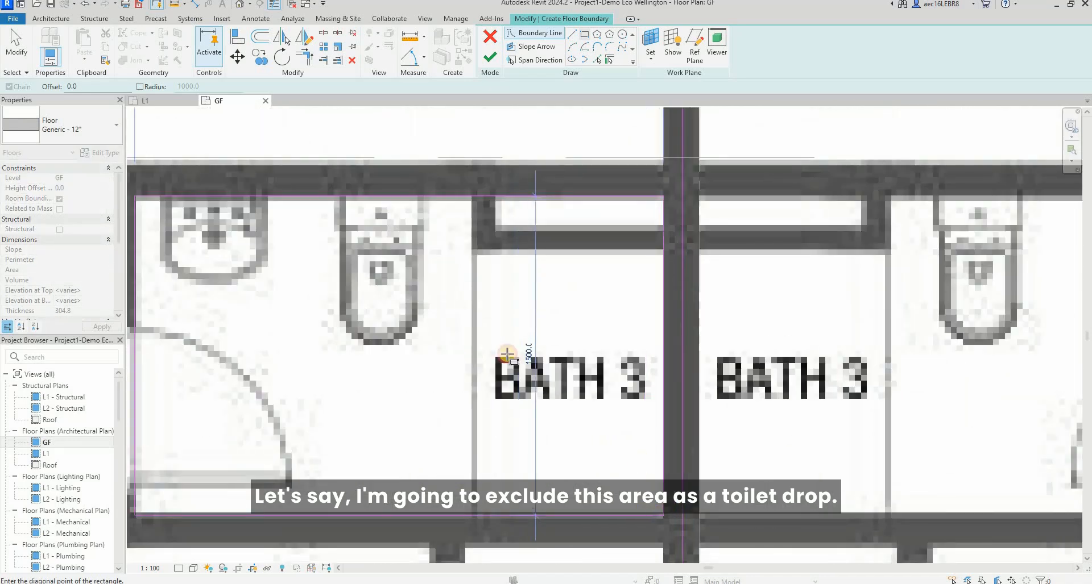
scroll(473, 349, "down", 4)
left_click(490, 58)
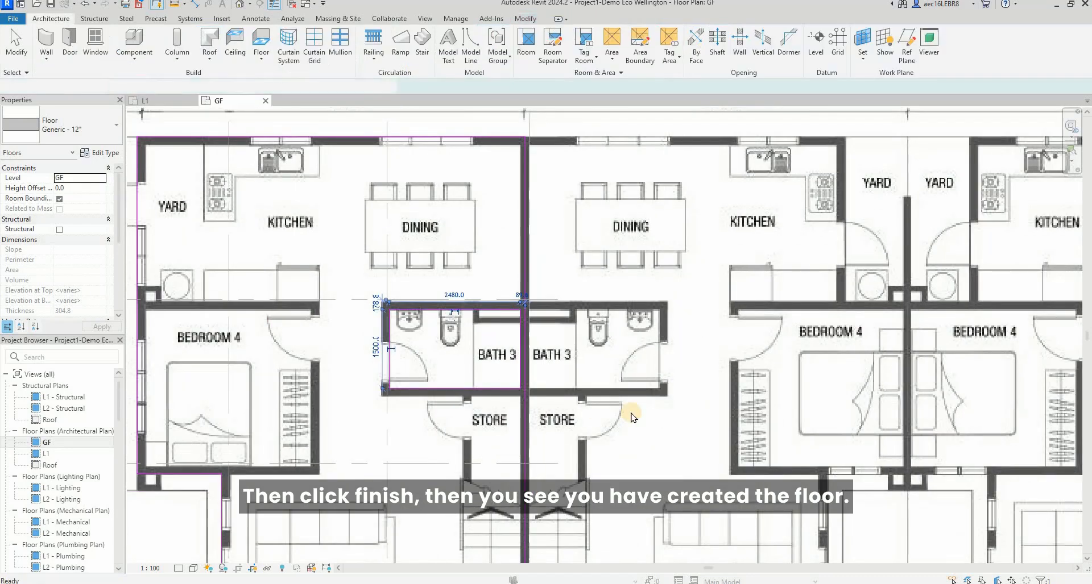
scroll(532, 159, "down", 2)
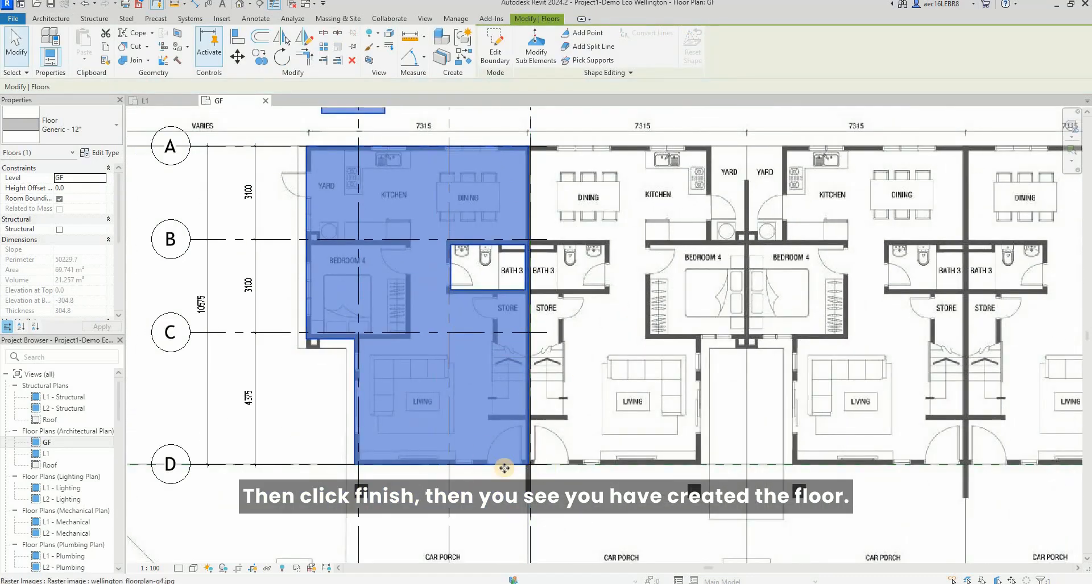
Open the 3D view and examine the new floor slab, its Bath 3 opening and the separate sample rectangle
key("Escape")
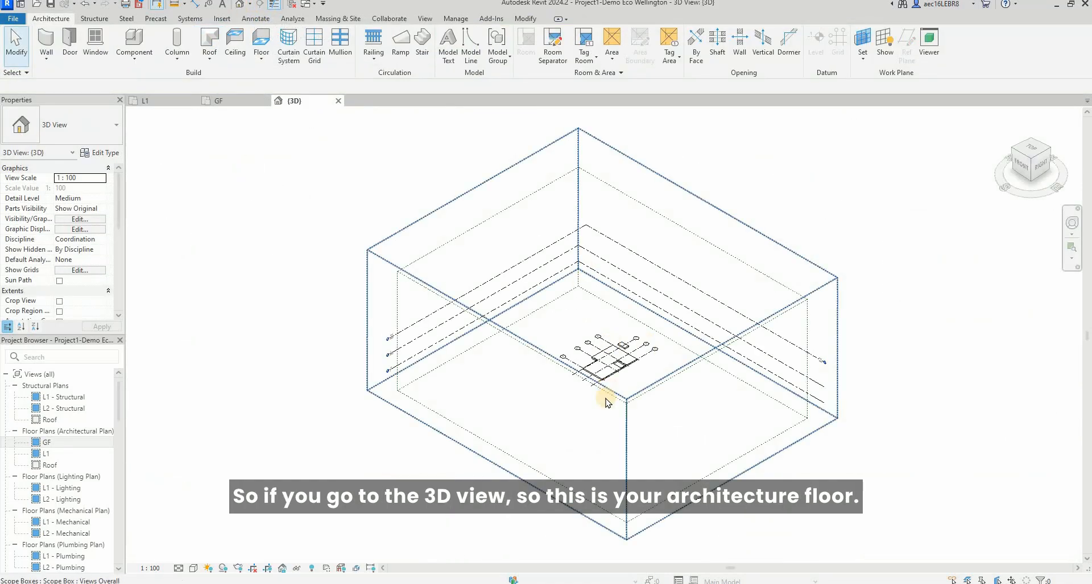
scroll(611, 407, "up", 5)
left_click(700, 395)
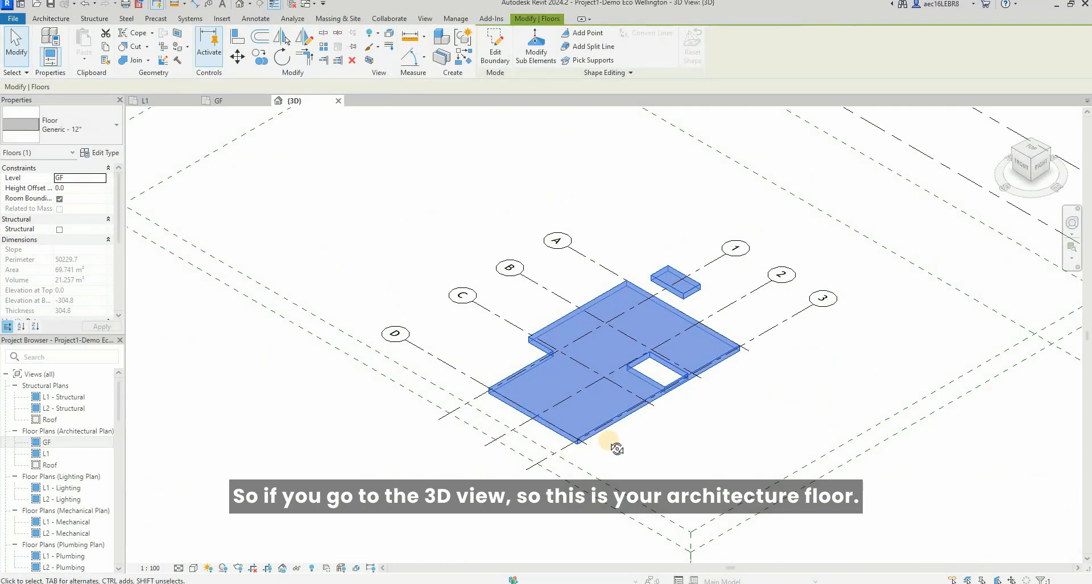
middle_click_drag(617, 449, 721, 398, "shift")
left_click(724, 298)
scroll(725, 299, "up", 3)
middle_click_drag(665, 370, 597, 392, "shift")
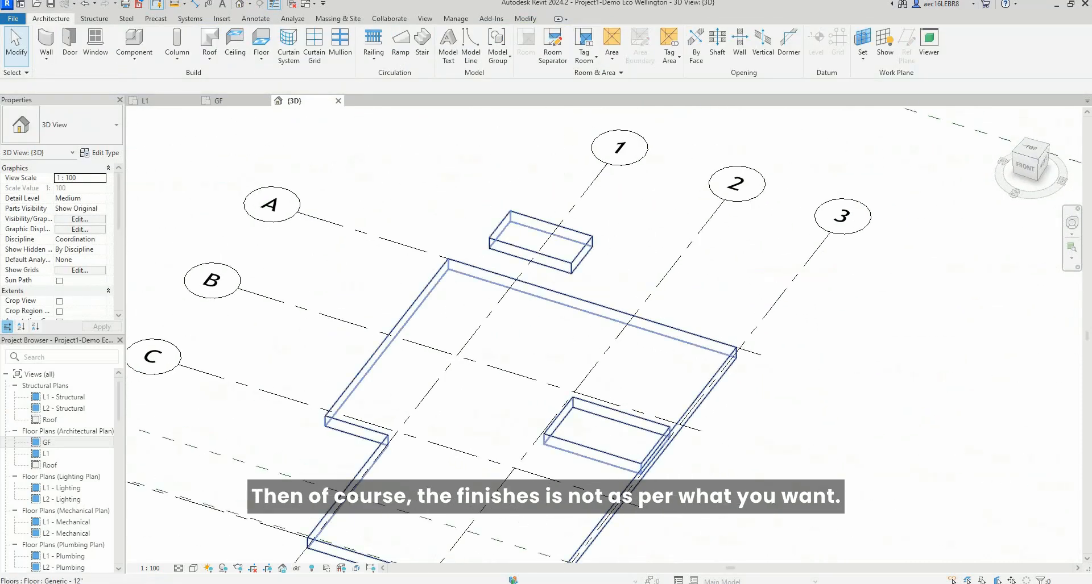
Set the 3D view's detail level to Fine and its visual style to Shaded, followed by Textures
left_click(179, 568)
left_click(183, 560)
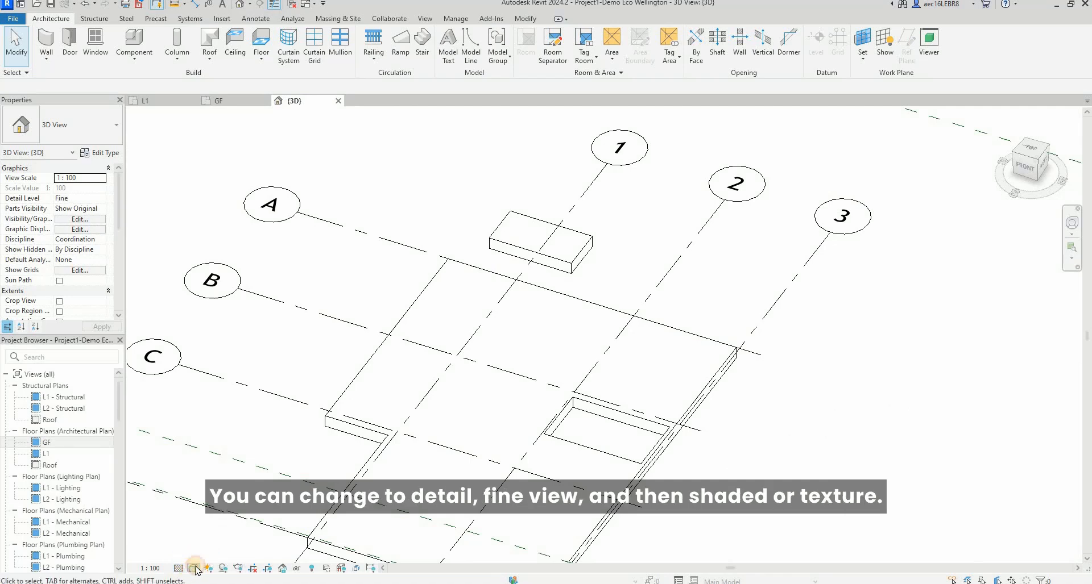
left_click(194, 569)
left_click(214, 529)
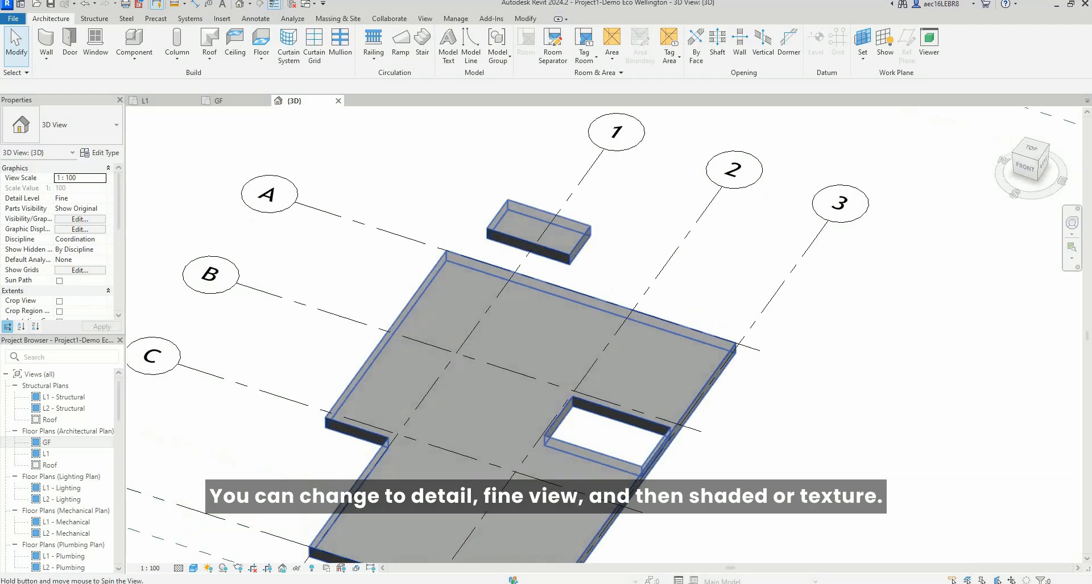
left_click(194, 568)
left_click(212, 546)
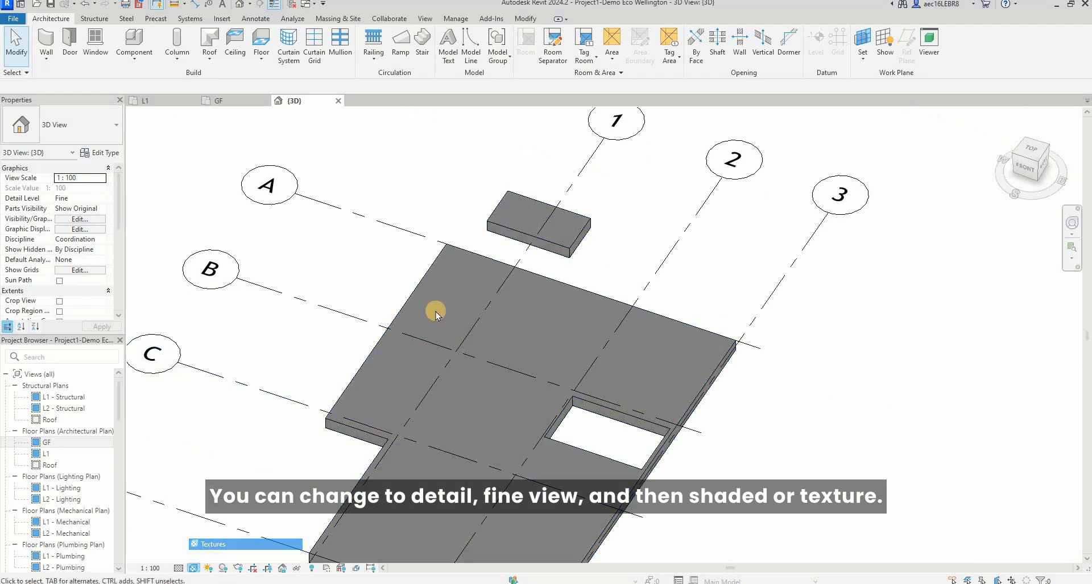
scroll(434, 310, "down", 3)
middle_click_drag(573, 314, 556, 249, "shift")
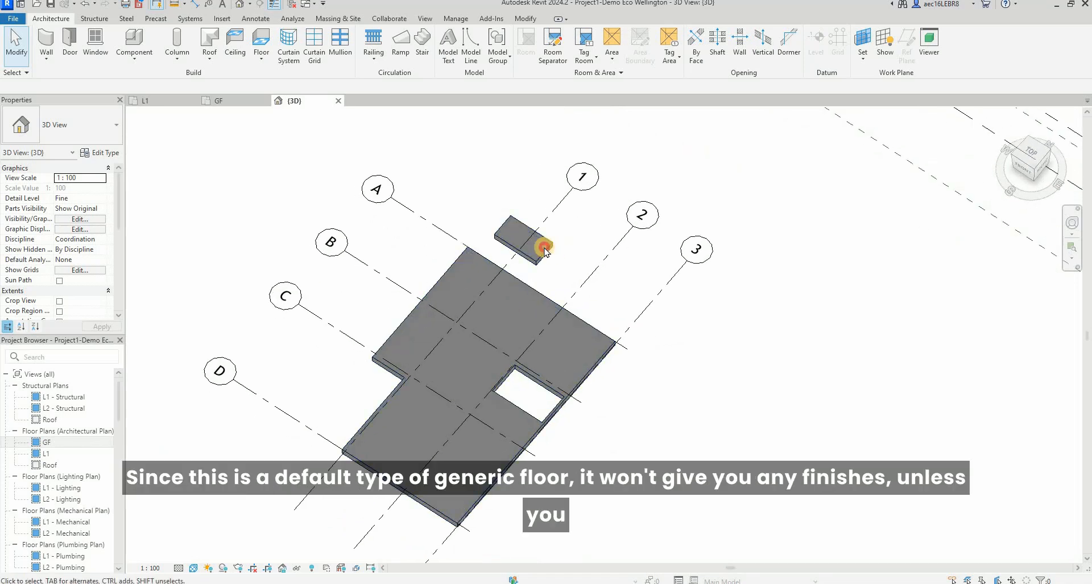
Edit the floor's boundary in the GF plan to delete the sample rectangle above the kitchen, and finish the edit
left_click(541, 243)
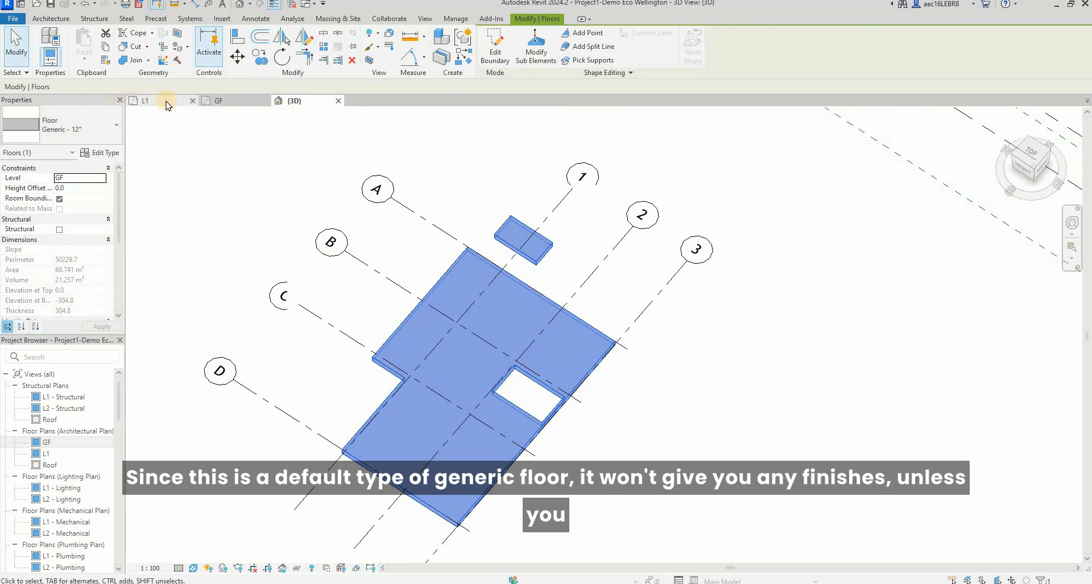
left_click(145, 100)
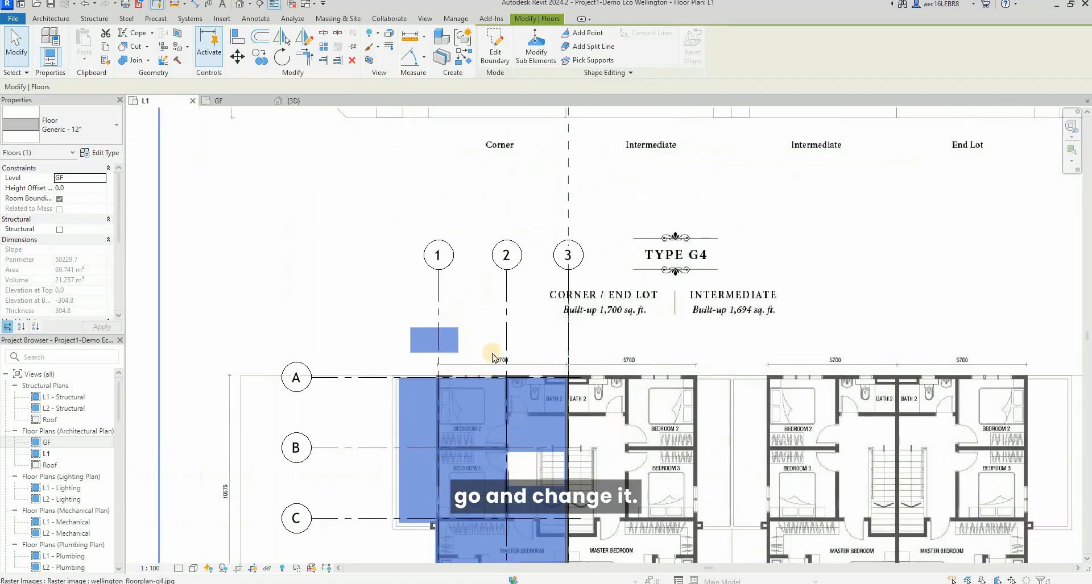
left_click(220, 101)
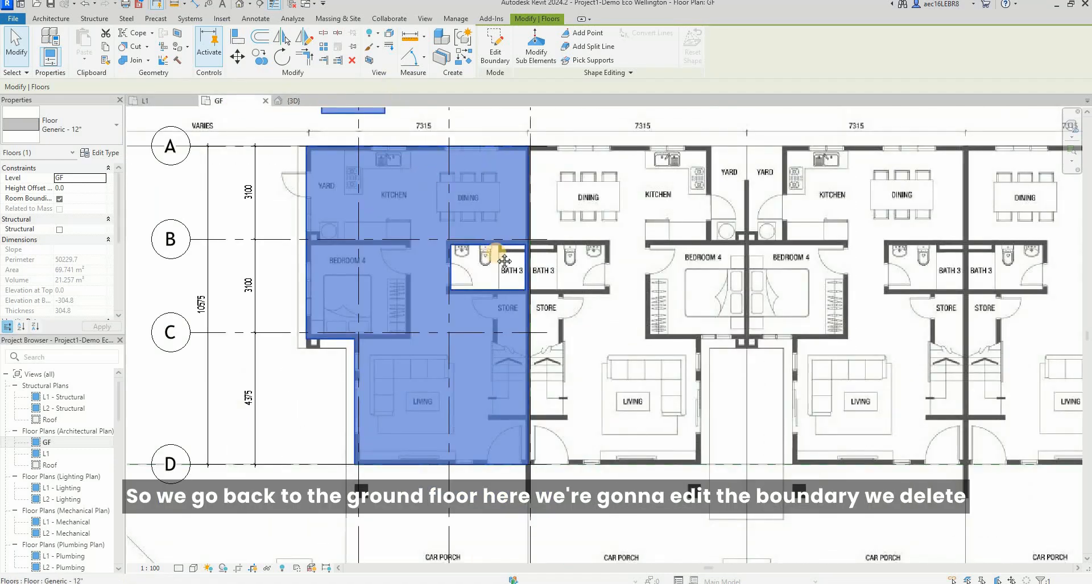
left_click(498, 66)
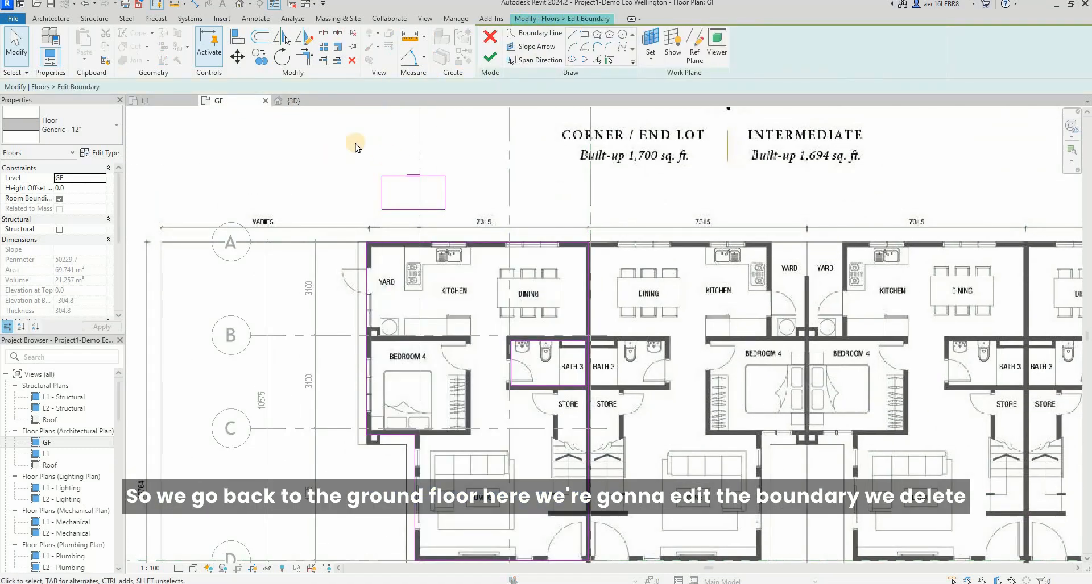
left_click_drag(355, 142, 474, 232)
key("Delete")
left_click(492, 58)
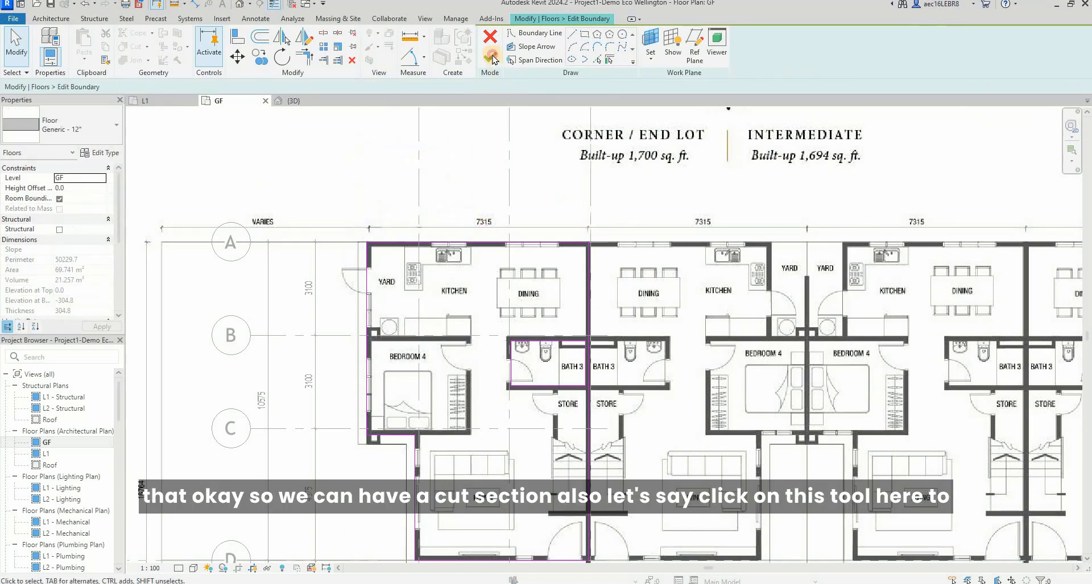
scroll(422, 213, "down", 3)
key("Escape")
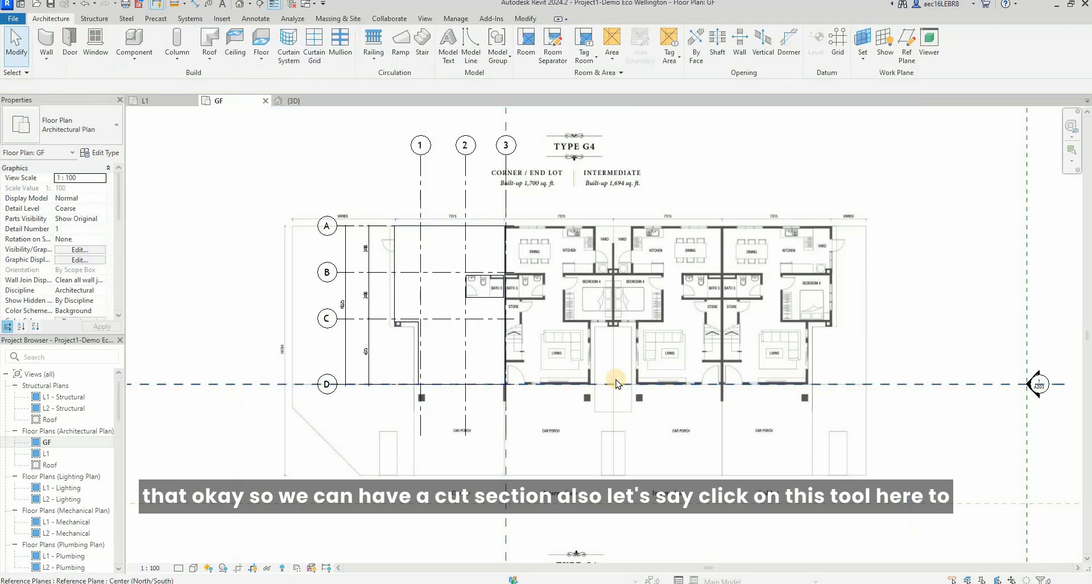
Place a horizontal building section across the first house between grids B and C, ending in the neighbouring house's Bedroom 4
scroll(615, 382, "down", 2)
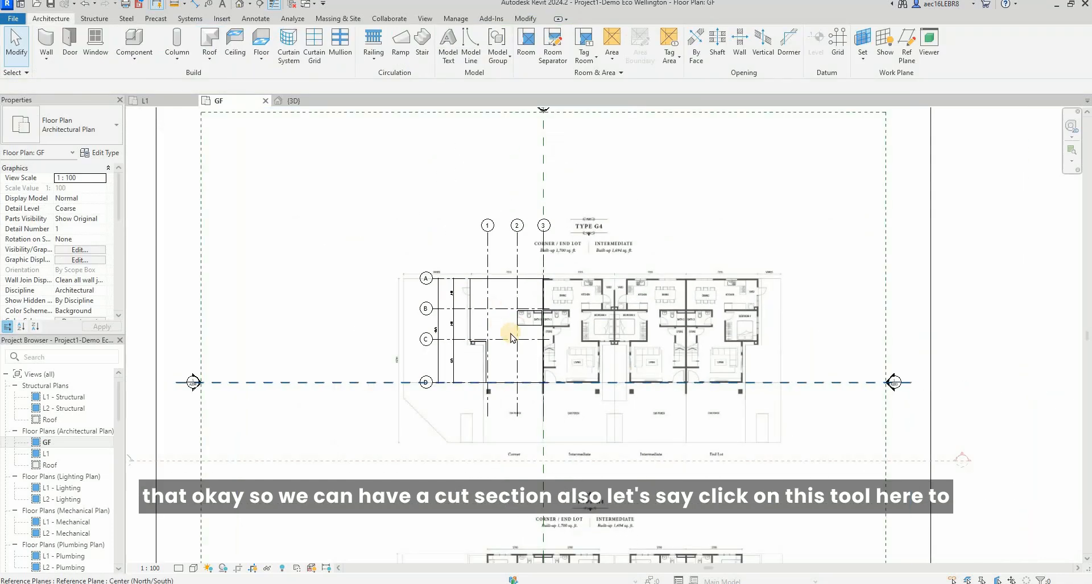
left_click(259, 11)
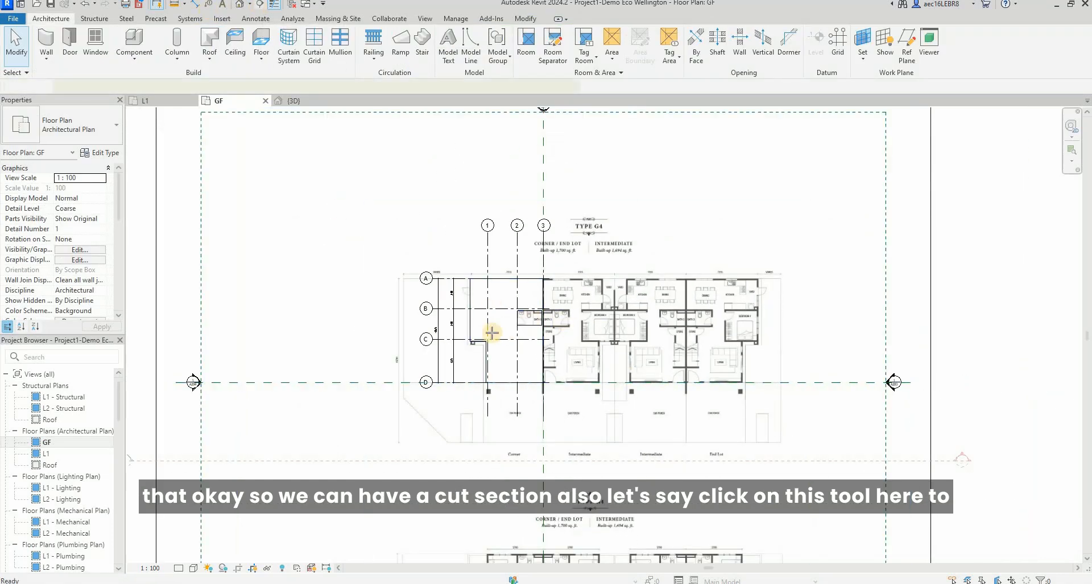
scroll(360, 324, "up", 2)
left_click(573, 325)
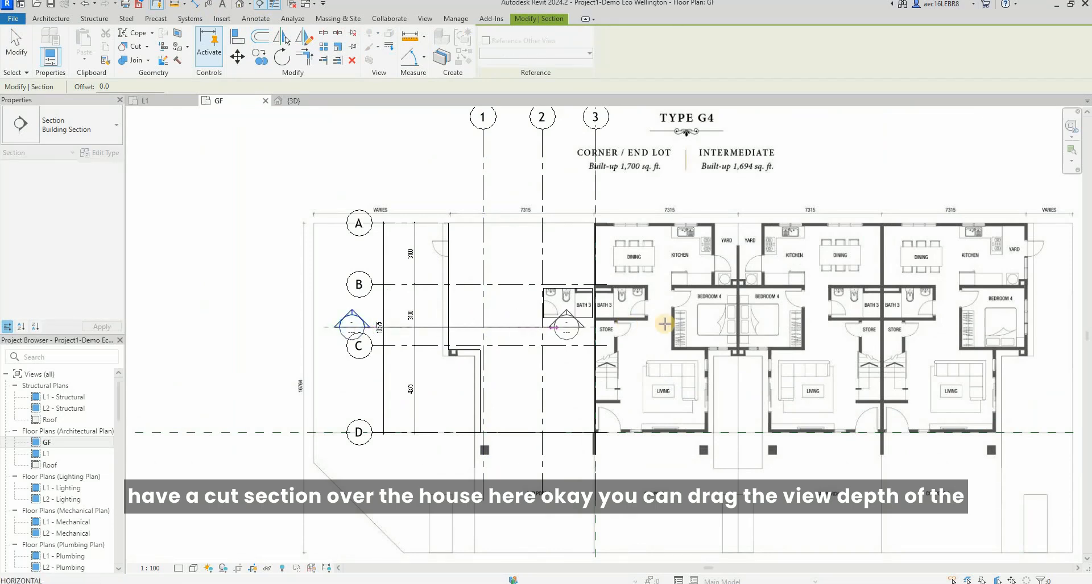
left_click(666, 329)
key("Escape")
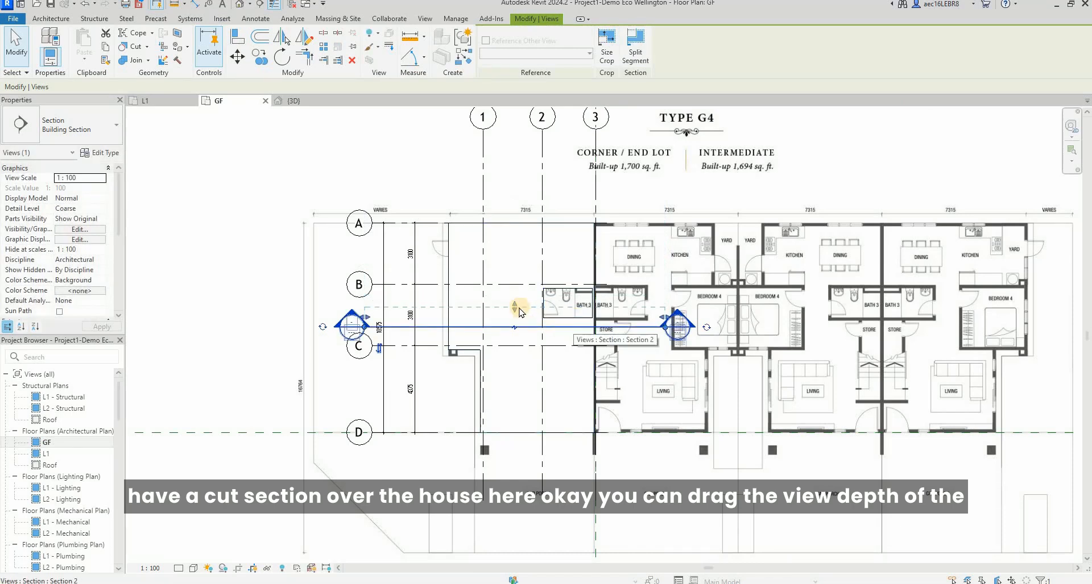
Extend the section's view depth to just above grid B and open its section view
left_click_drag(519, 312, 518, 266)
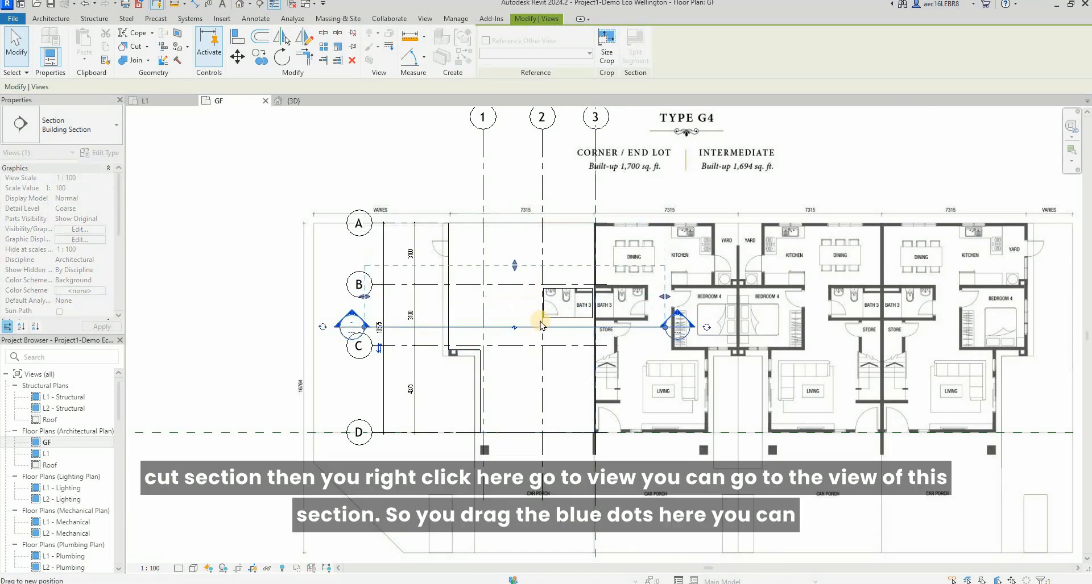
right_click(540, 328)
left_click(575, 63)
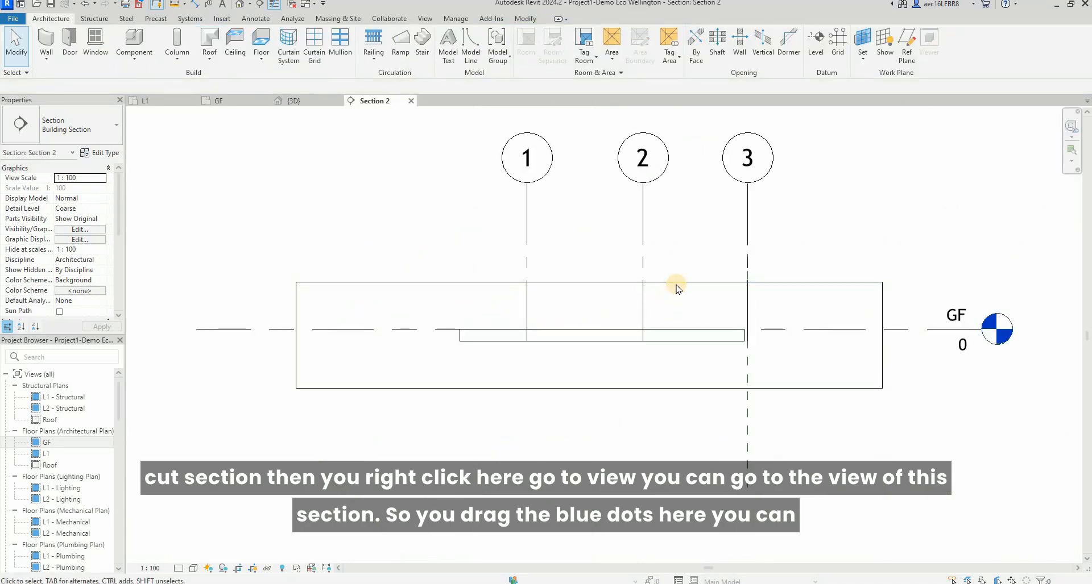
Enlarge the section view's crop region on both sides and upward past the L1 and Roof levels
left_click(438, 388)
scroll(428, 403, "down", 3)
left_click_drag(522, 332, 550, 214)
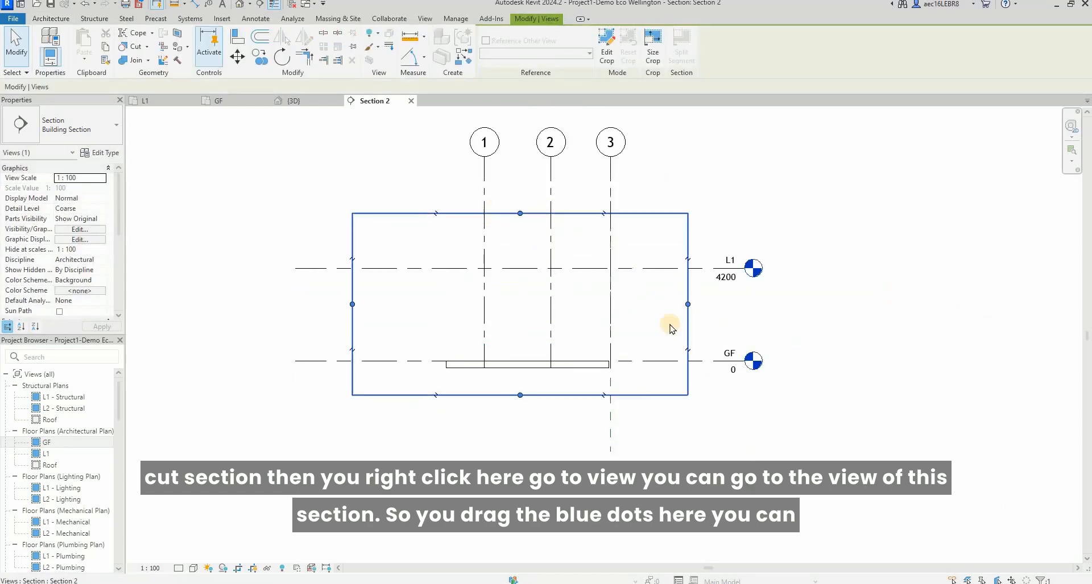
left_click_drag(795, 314, 835, 314)
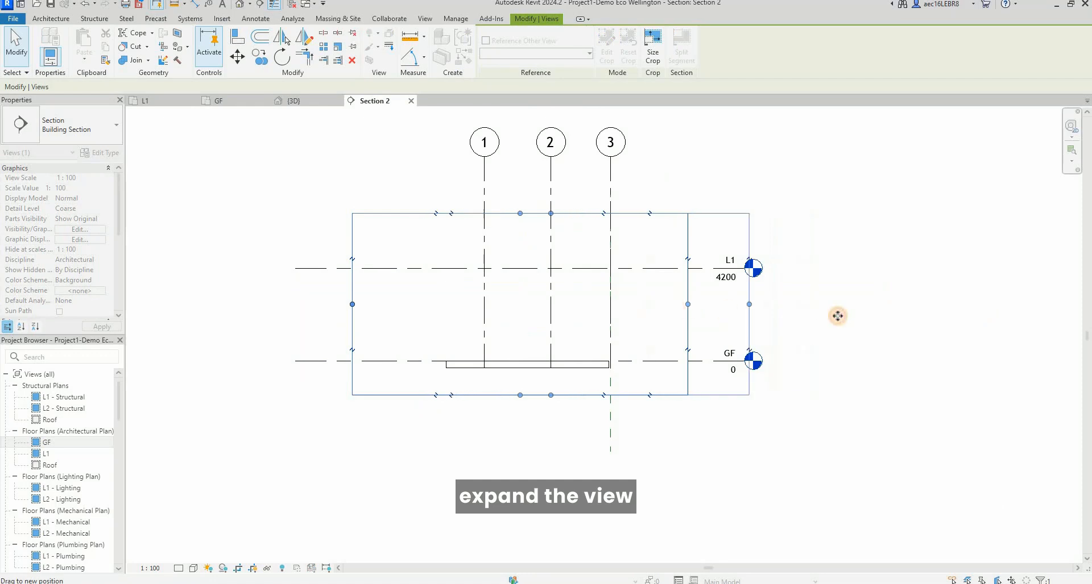
left_click_drag(316, 299, 310, 304)
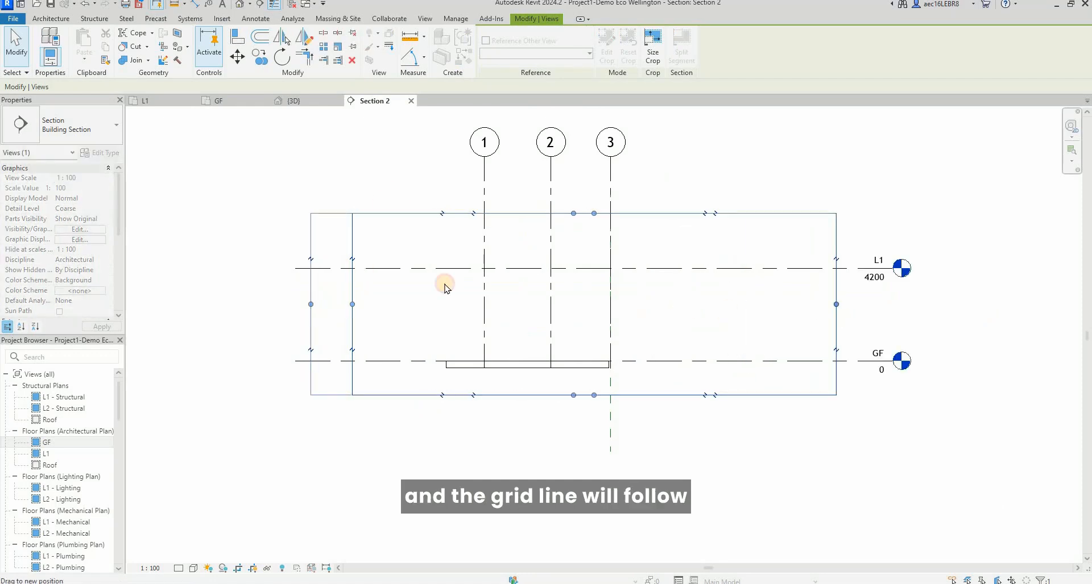
left_click_drag(573, 214, 573, 173)
left_click_drag(583, 227, 575, 161)
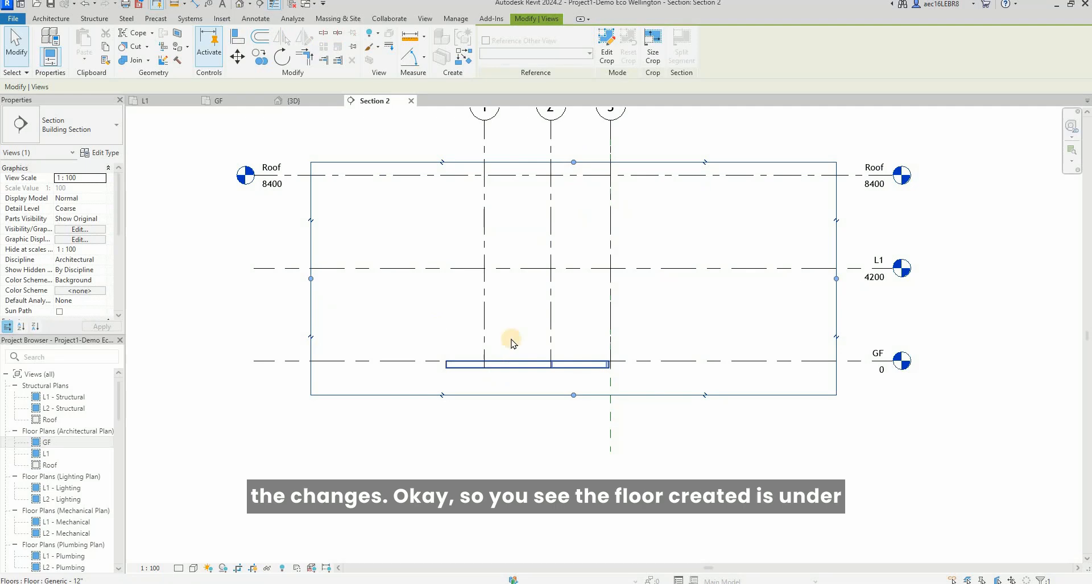
Select the ground floor slab and, from the GF plan, duplicate its type as "Concrete Floor with 600x600mm ceramic tiles"
left_click(540, 364)
scroll(671, 375, "up", 3)
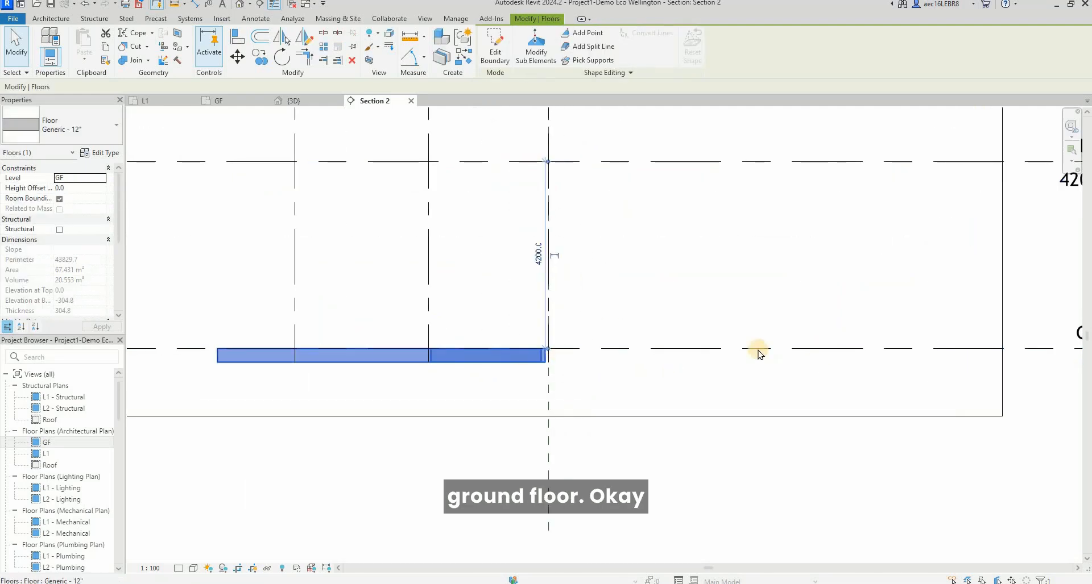
scroll(428, 355, "down", 3)
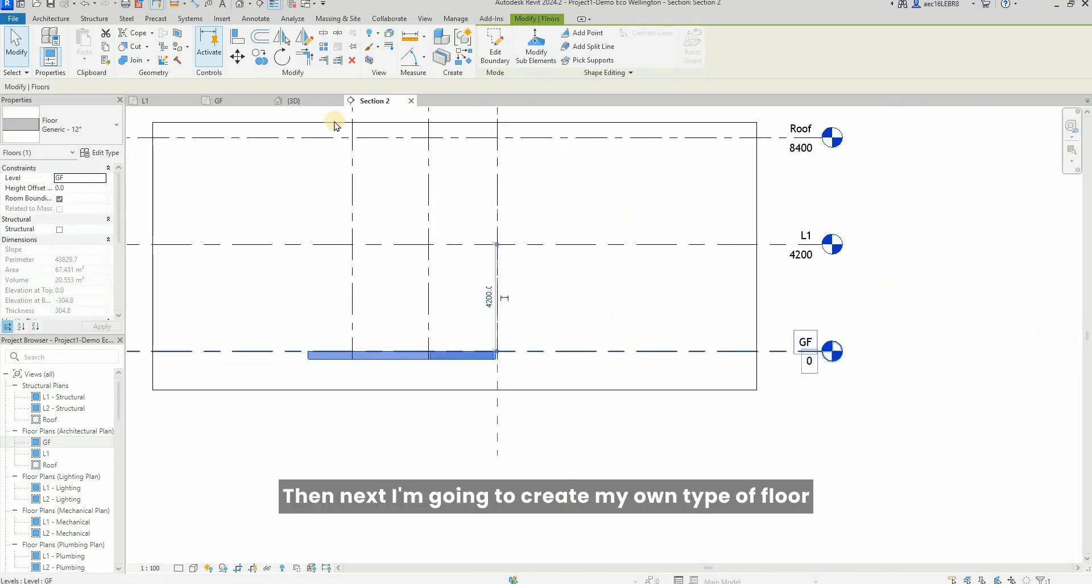
left_click(226, 106)
scroll(499, 215, "up", 3)
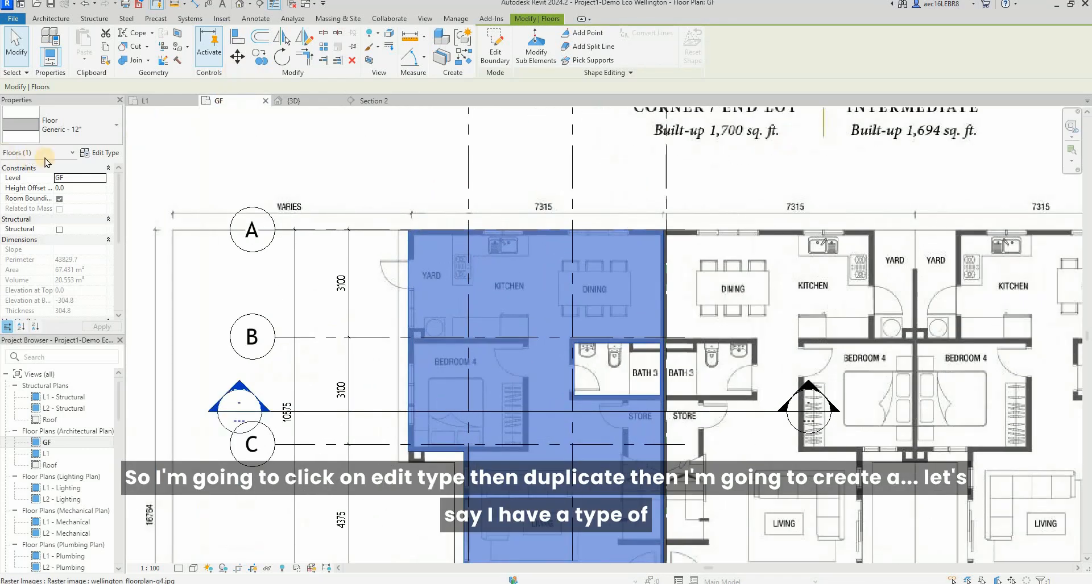
left_click(105, 155)
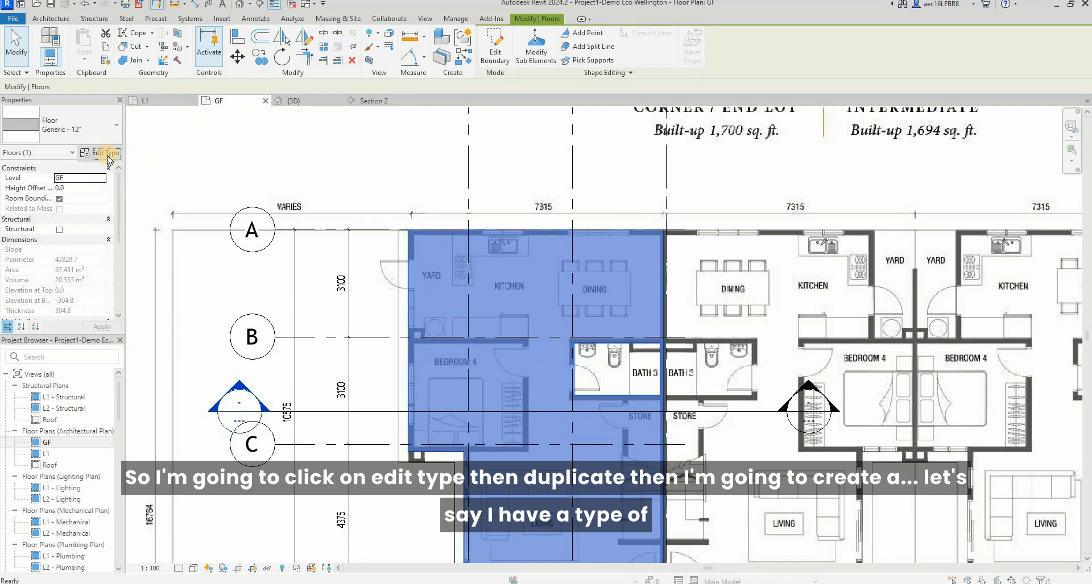
left_click(710, 139)
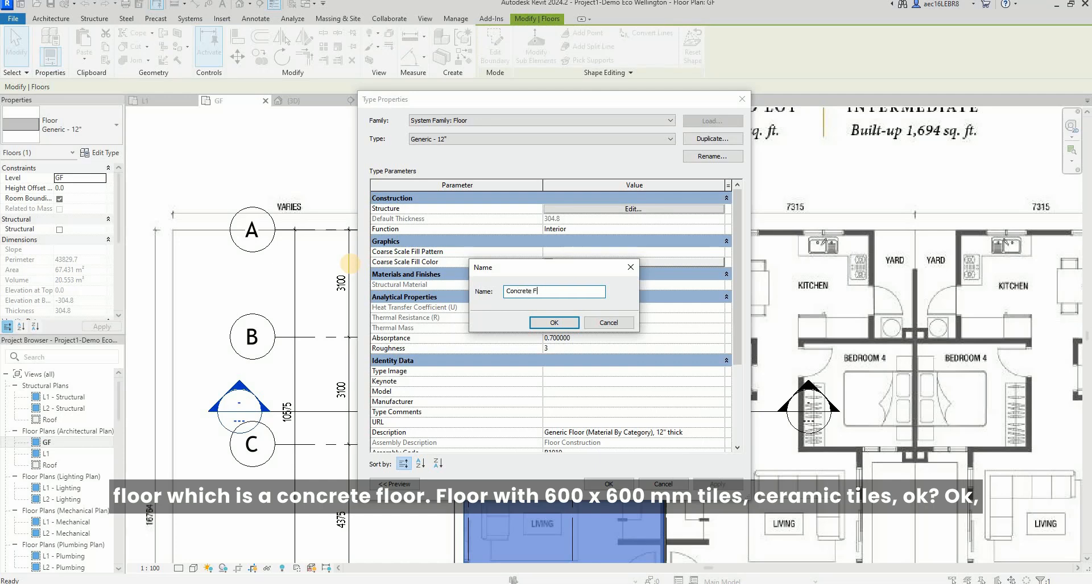
type("loor with 600x600mm")
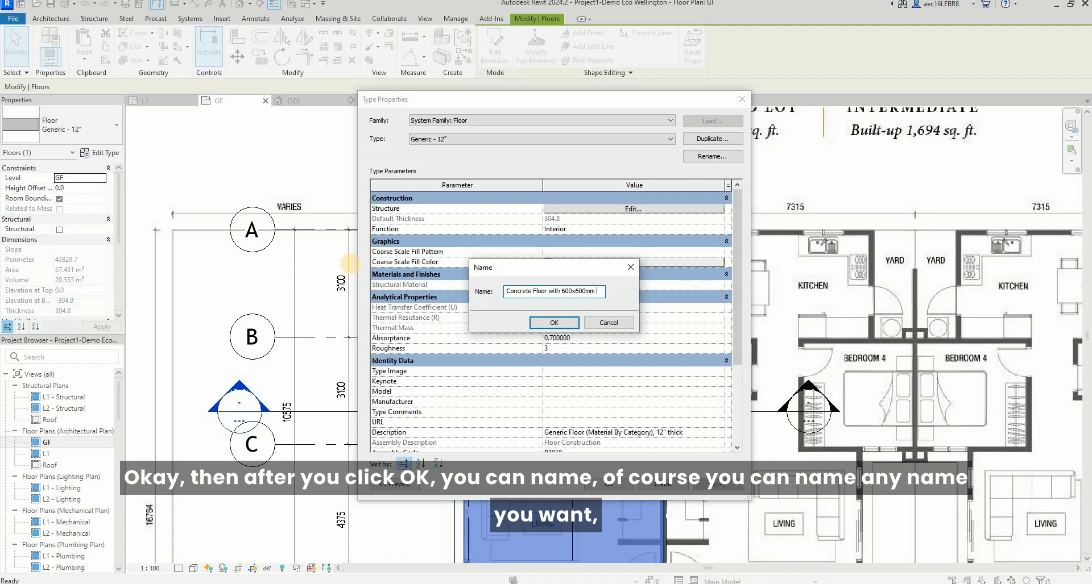
type("es")
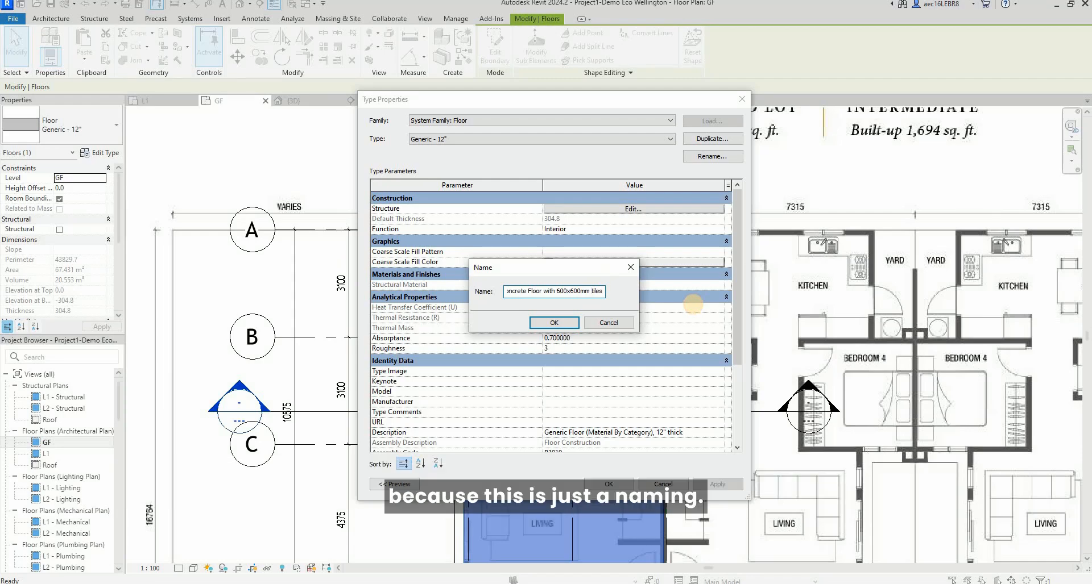
type("ramic")
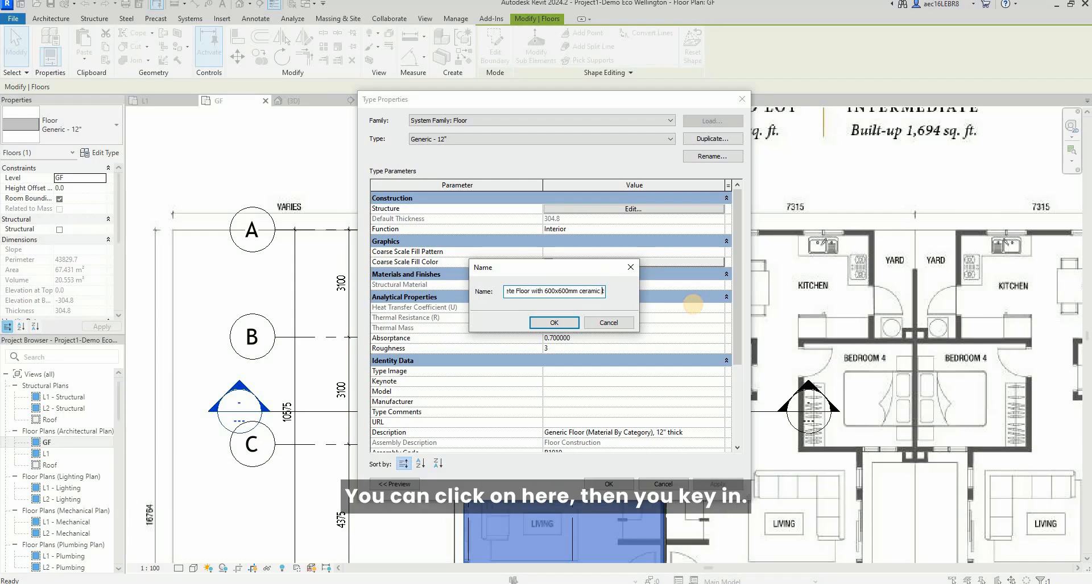
left_click(555, 323)
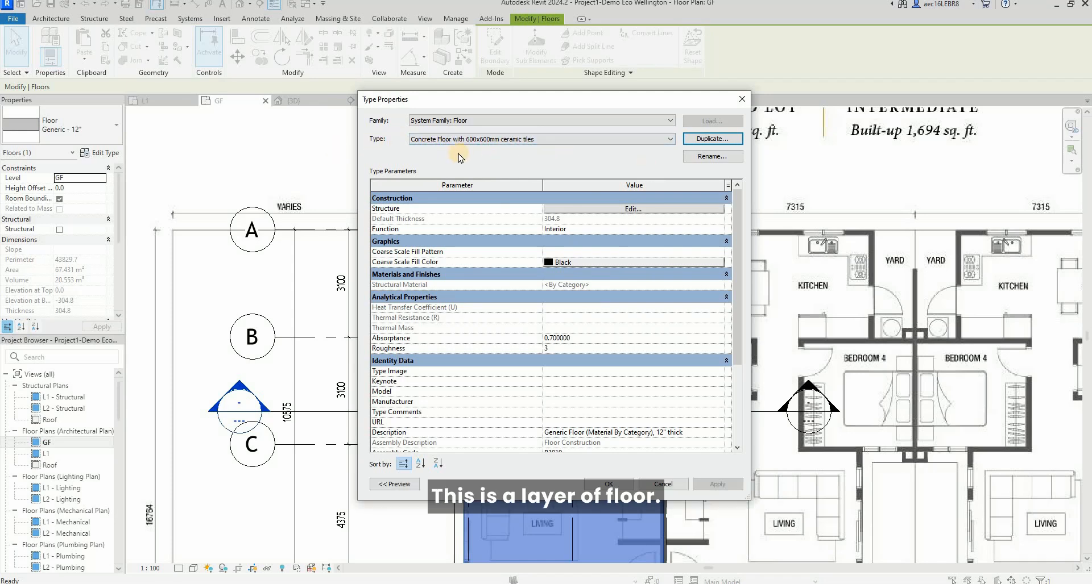
Open the new floor type's layer structure for editing and show its section preview
left_click(624, 209)
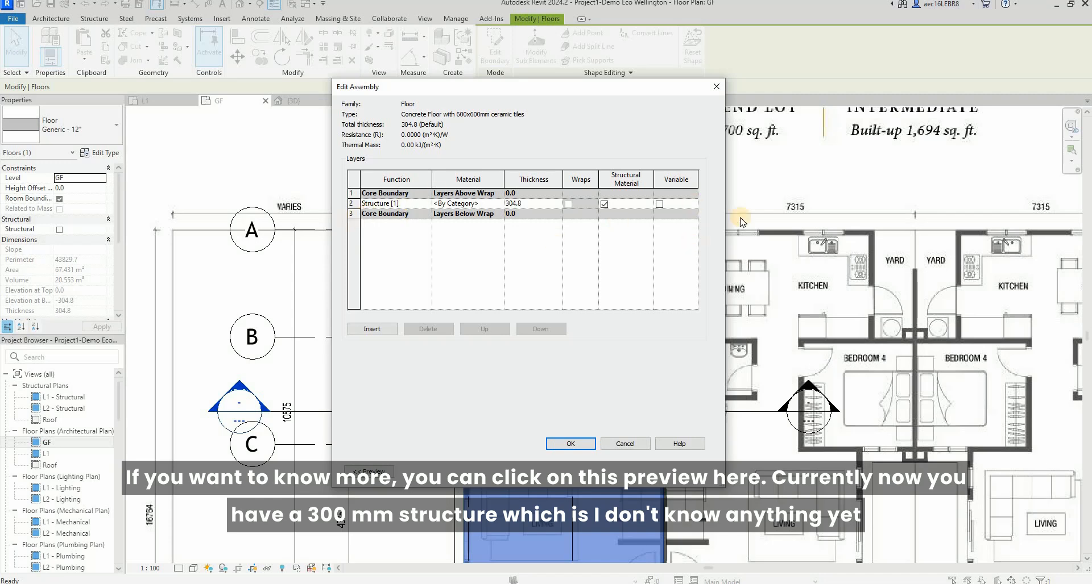
left_click_drag(424, 93, 615, 103)
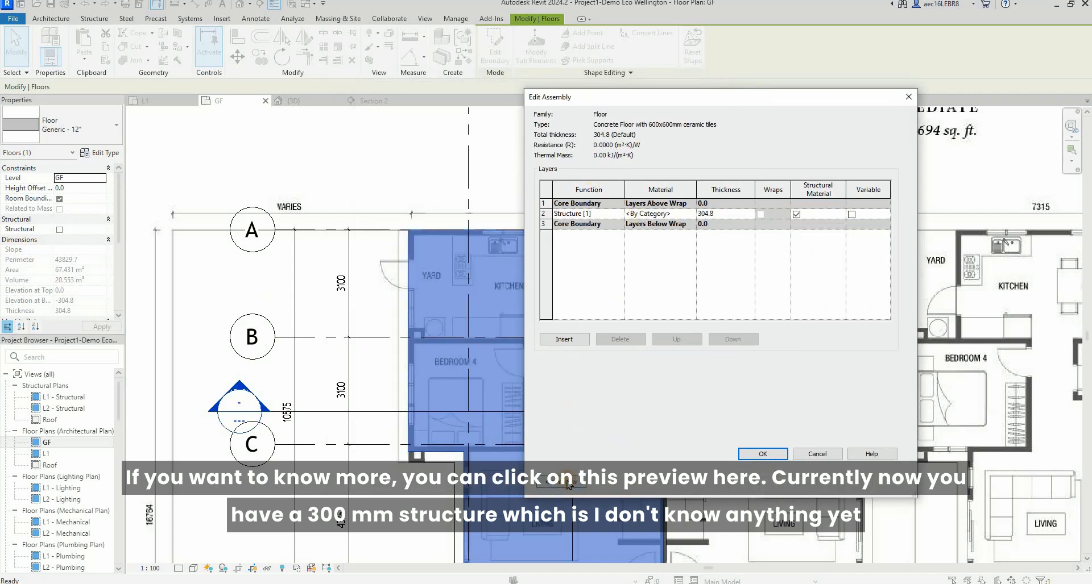
left_click(568, 483)
left_click_drag(573, 101, 406, 105)
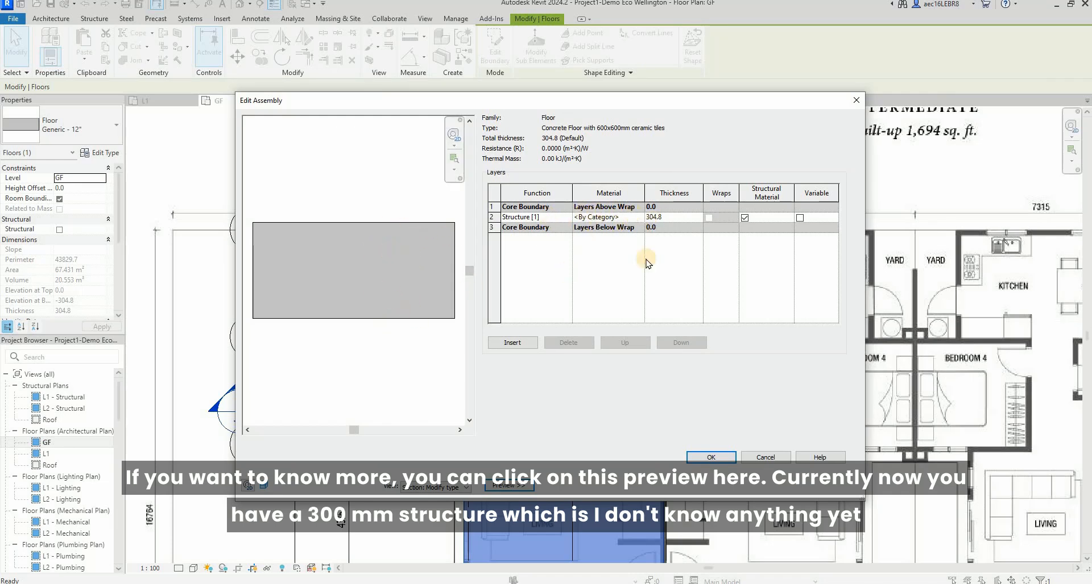
Search the materials for "concrete" and assign Concrete, Cast-in-Place, Gray to the floor's structure layer
left_click(642, 218)
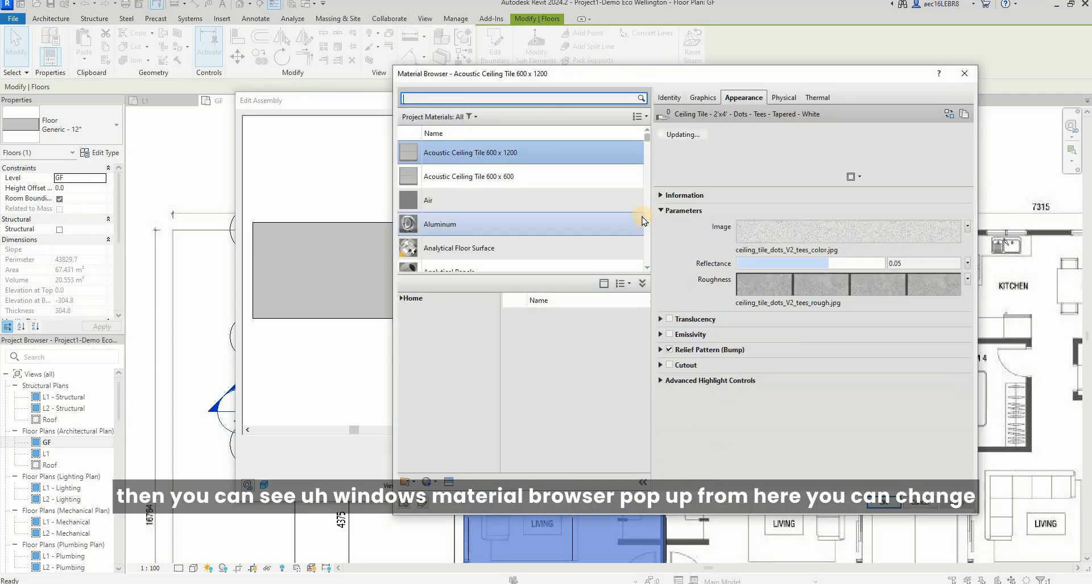
key("F9")
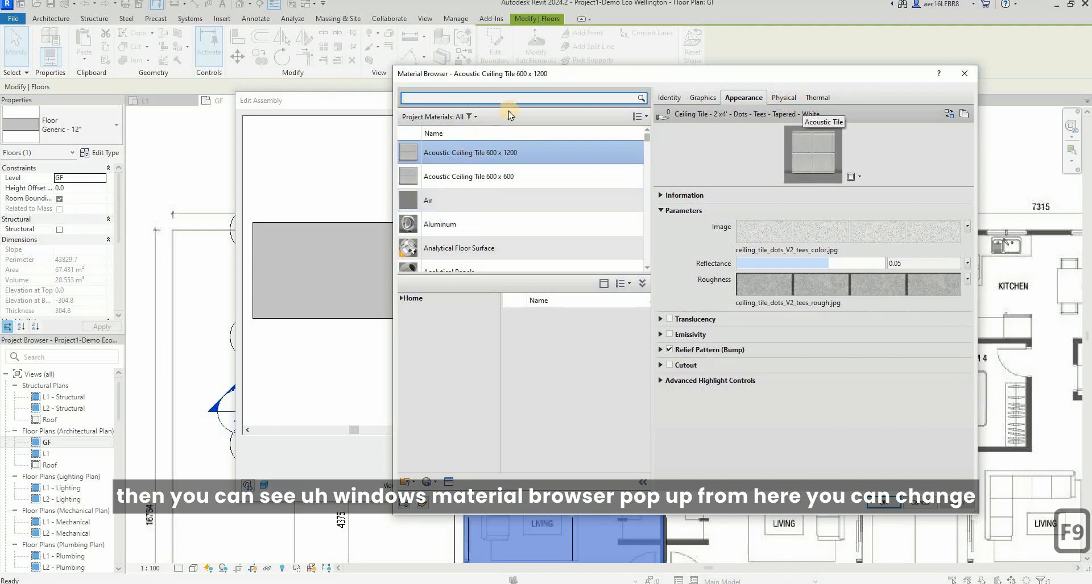
left_click_drag(498, 80, 420, 69)
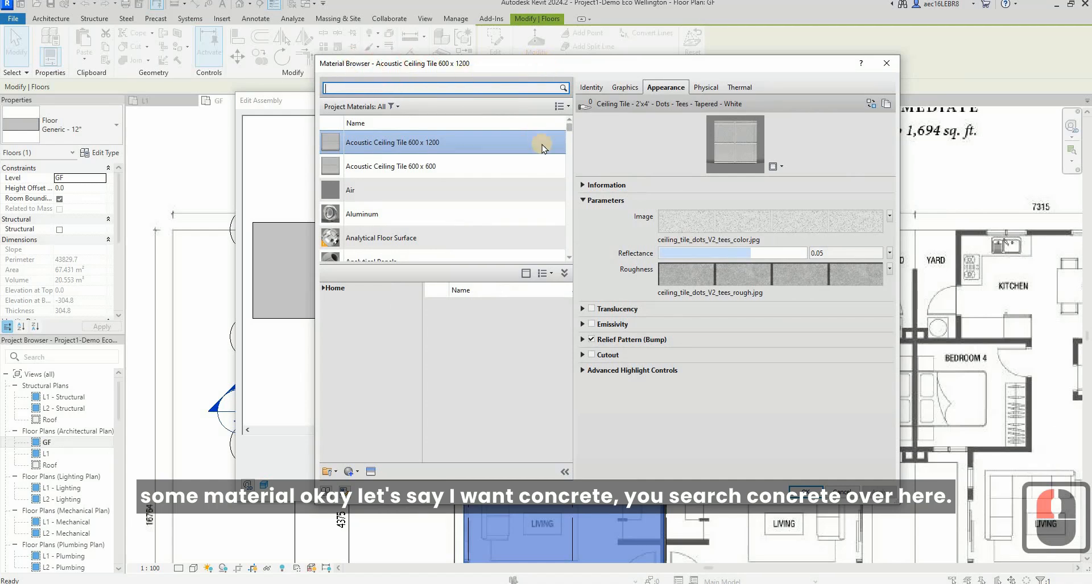
scroll(522, 221, "down", 3)
scroll(522, 221, "down", 18)
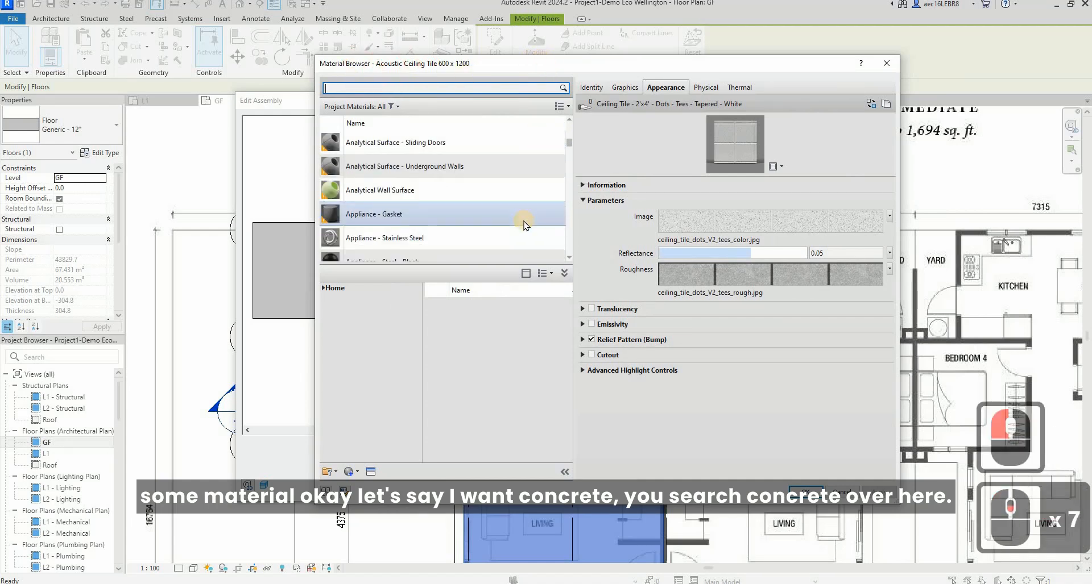
left_click(368, 92)
type("concrete")
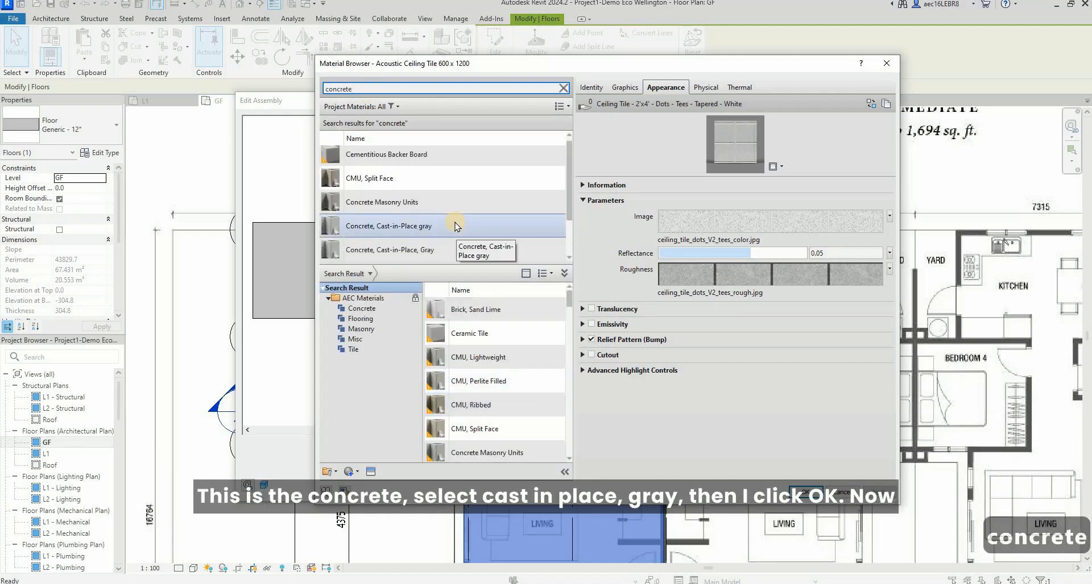
scroll(454, 190, "down", 2)
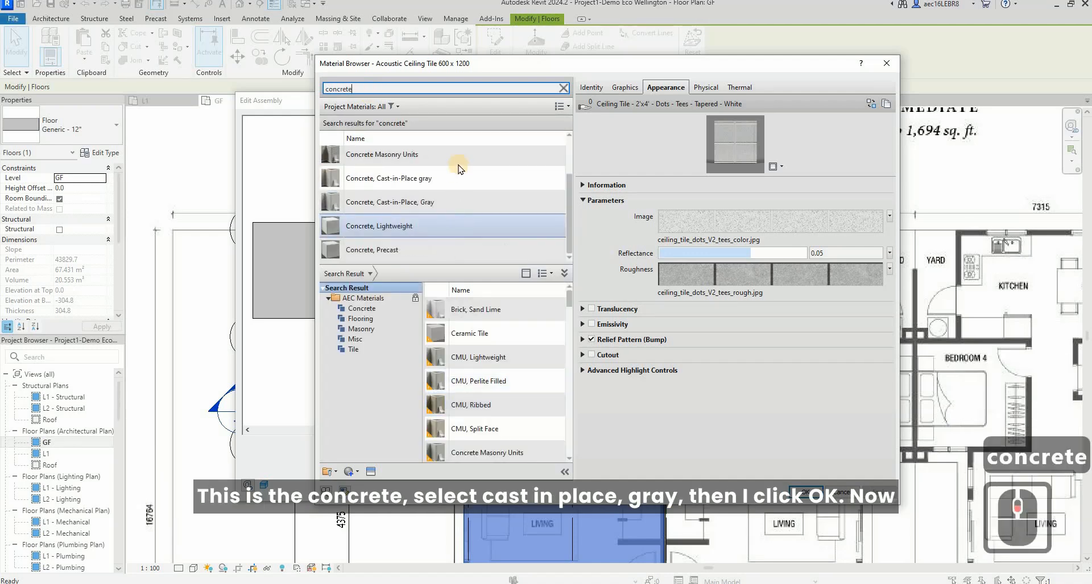
left_click(453, 205)
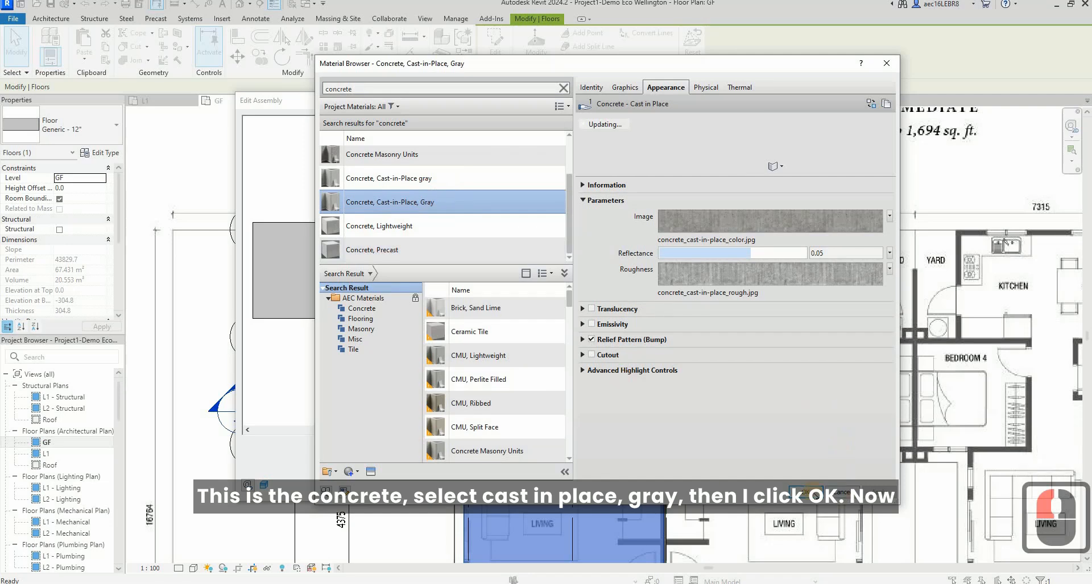
left_click(810, 492)
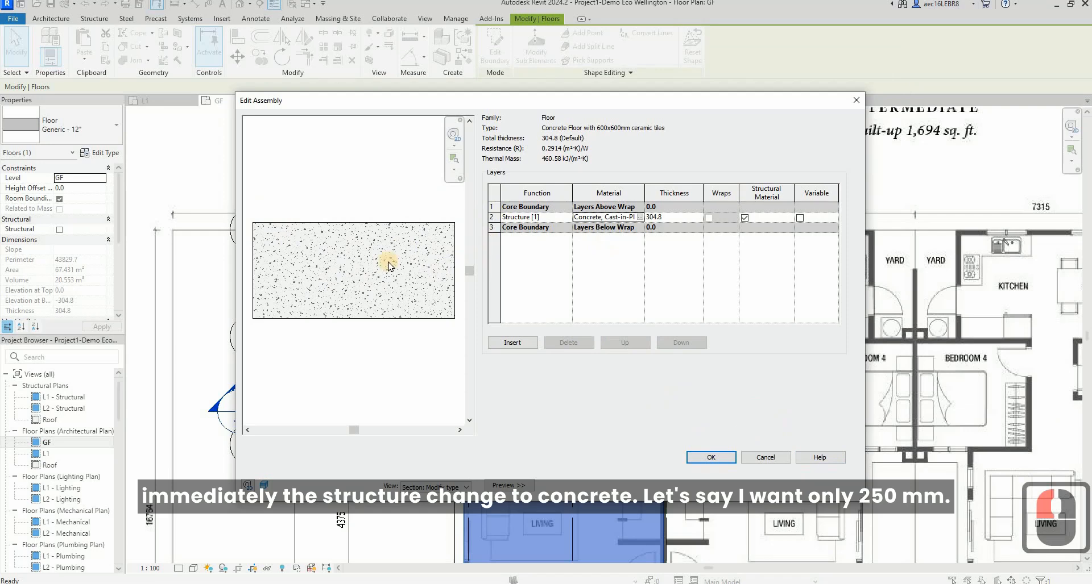
Set the concrete structure layer's thickness to 250 mm
left_click(671, 216)
double_click(671, 216)
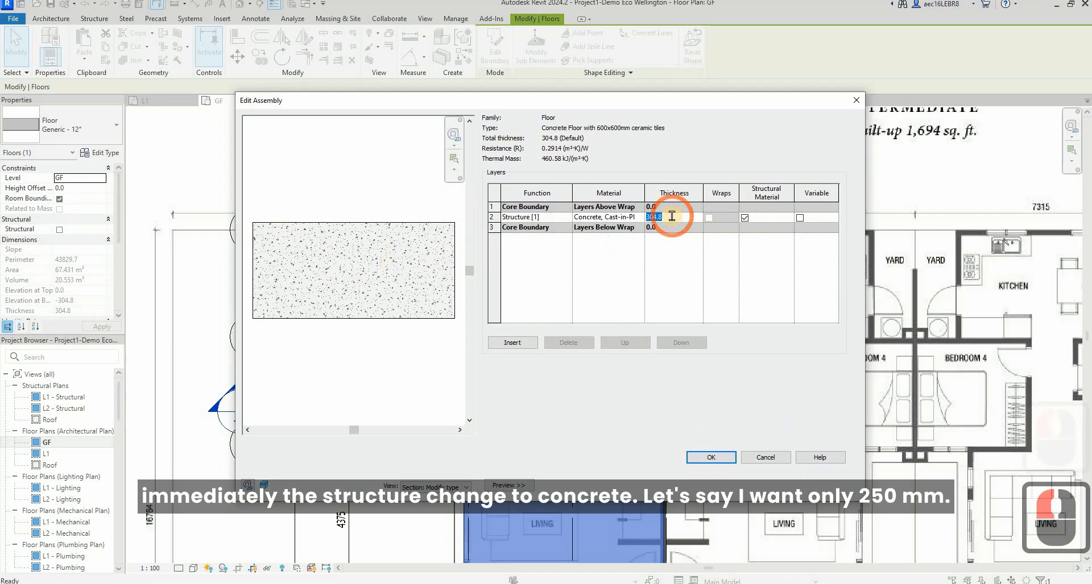
type("250")
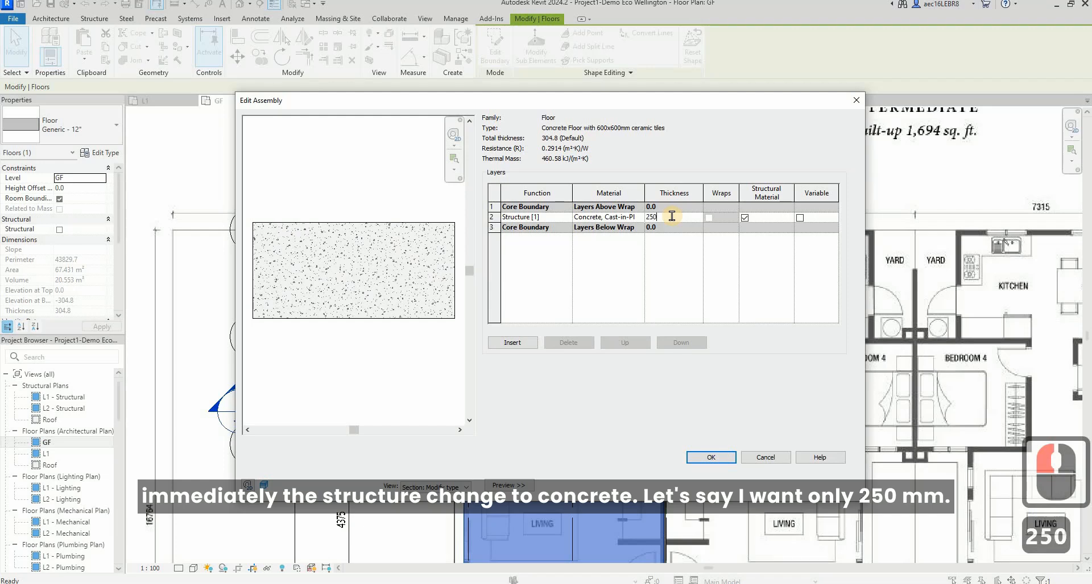
left_click(665, 278)
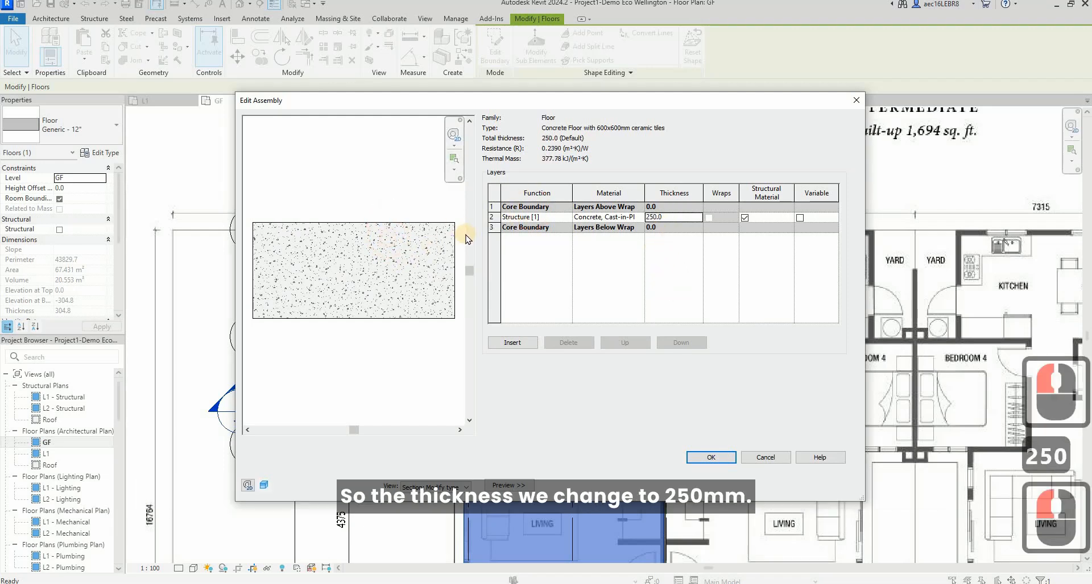
Insert a new layer above the upper core boundary and set its function to Finish 1 [4]
left_click(524, 345)
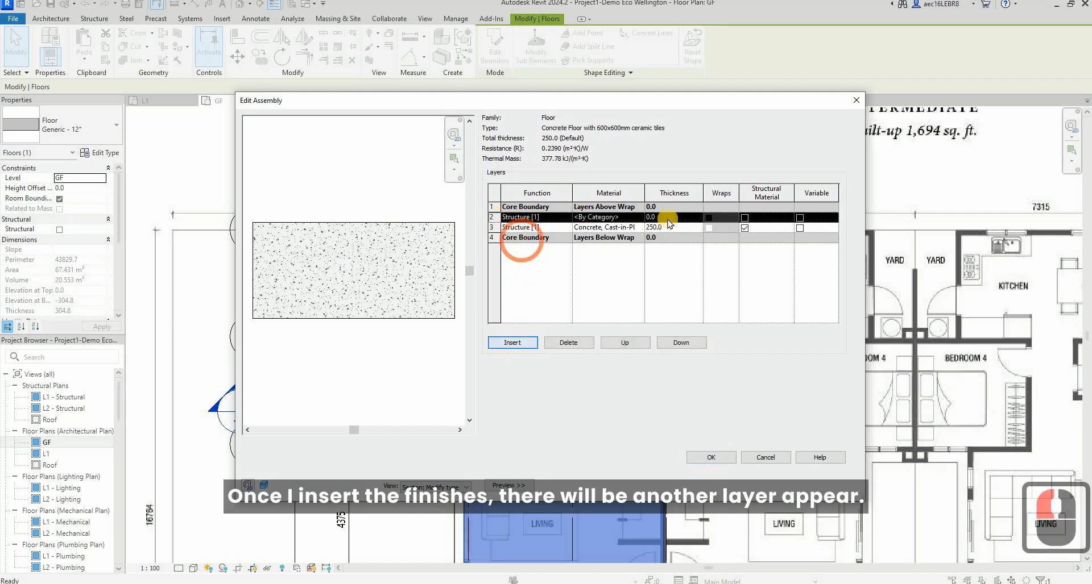
left_click(623, 343)
left_click(566, 208)
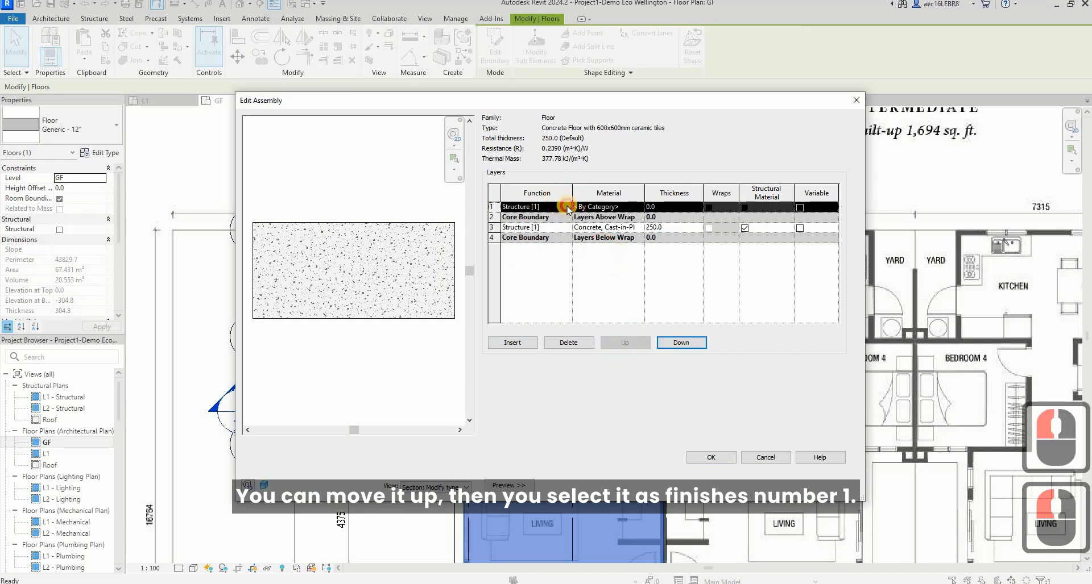
left_click(567, 208)
left_click(535, 247)
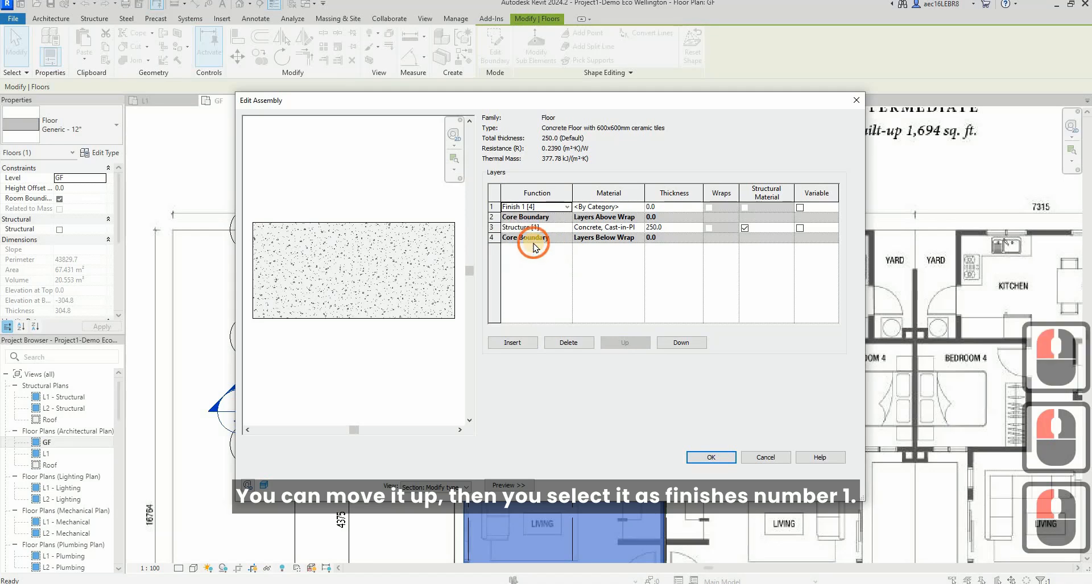
Search the materials for "cement", add Concrete, Sand/Cement Screed from the library and assign it to the Finish 1 layer
left_click(641, 208)
left_click(641, 208)
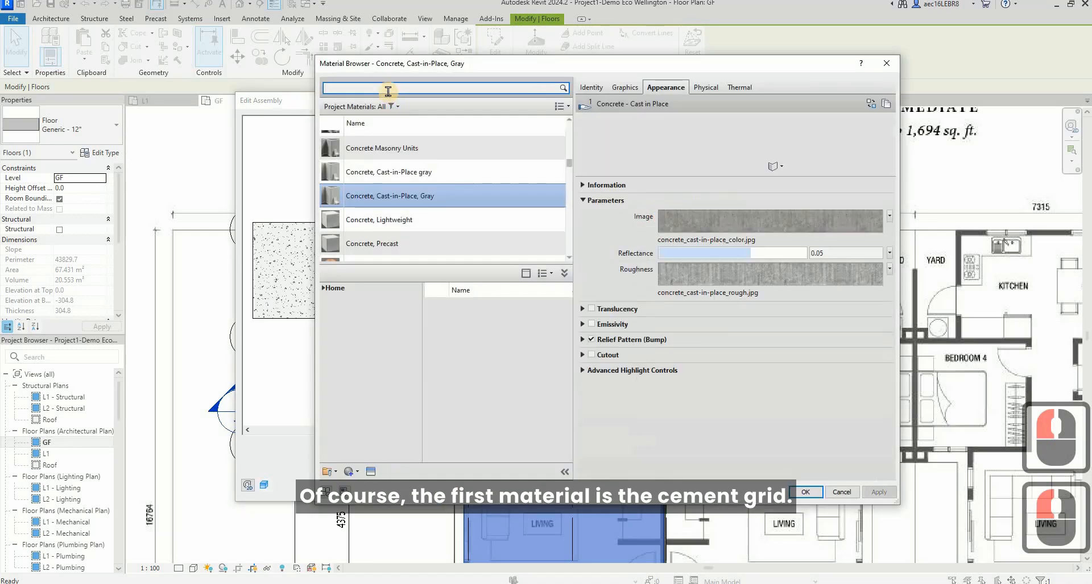
type("ce")
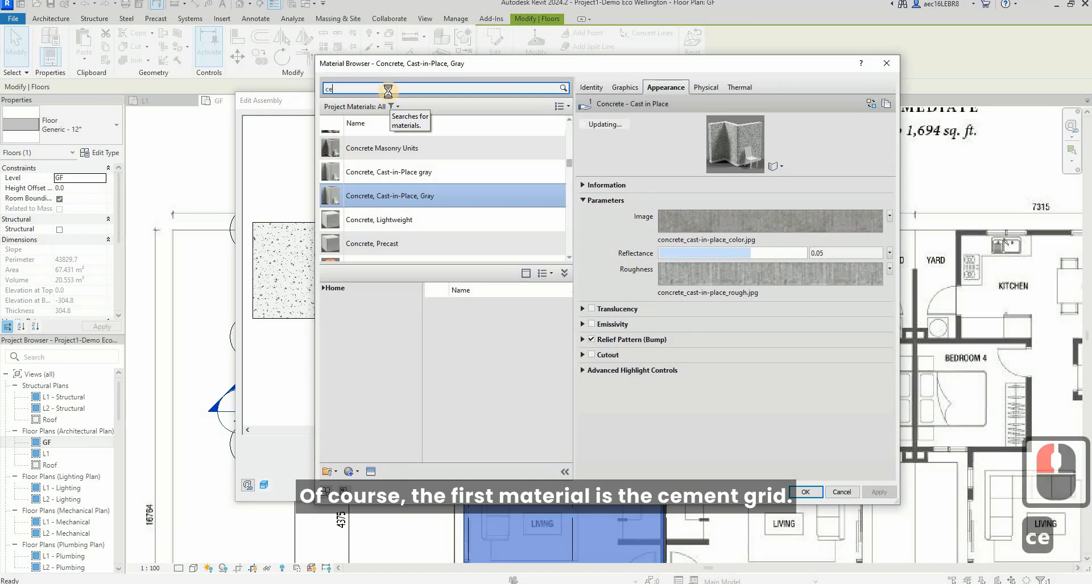
type("ment")
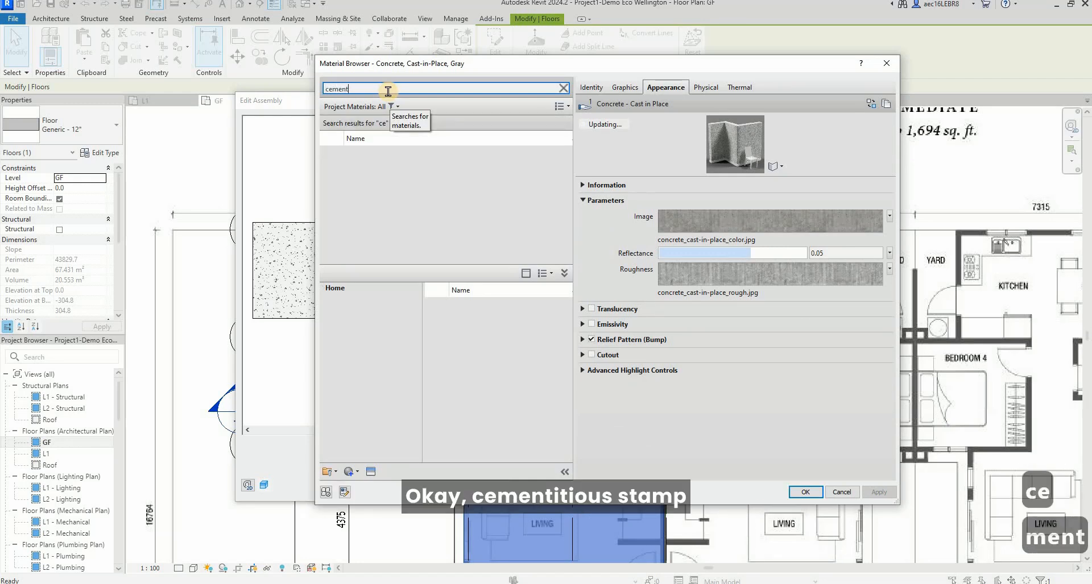
left_click(428, 166)
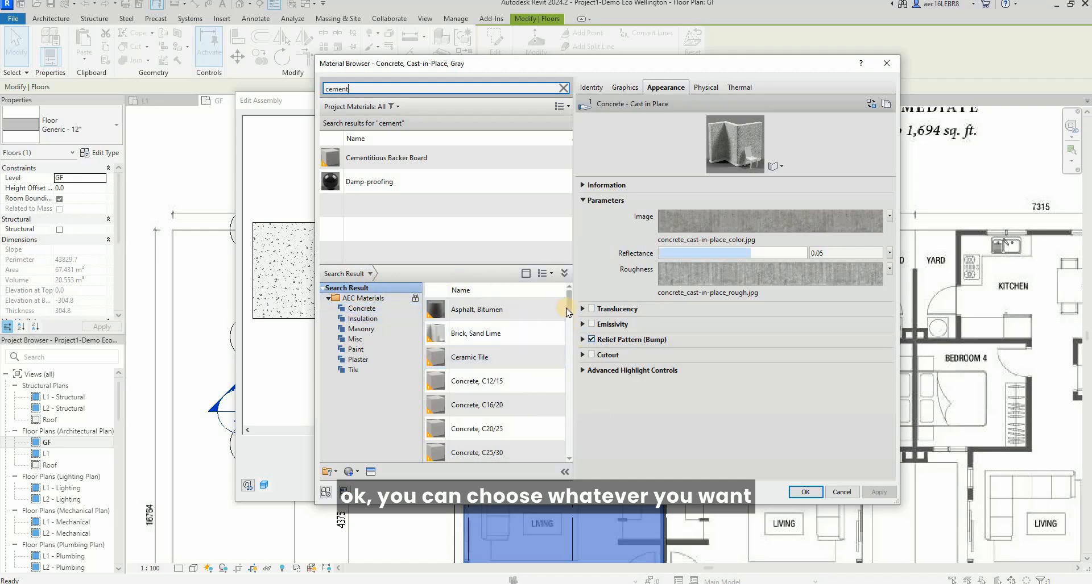
scroll(499, 339, "down", 12)
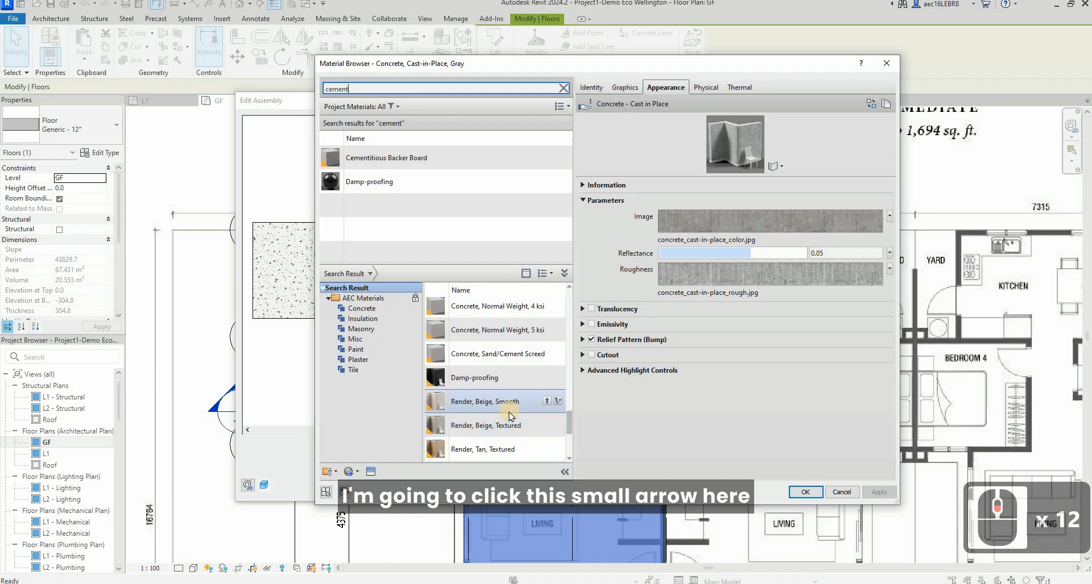
left_click(545, 356)
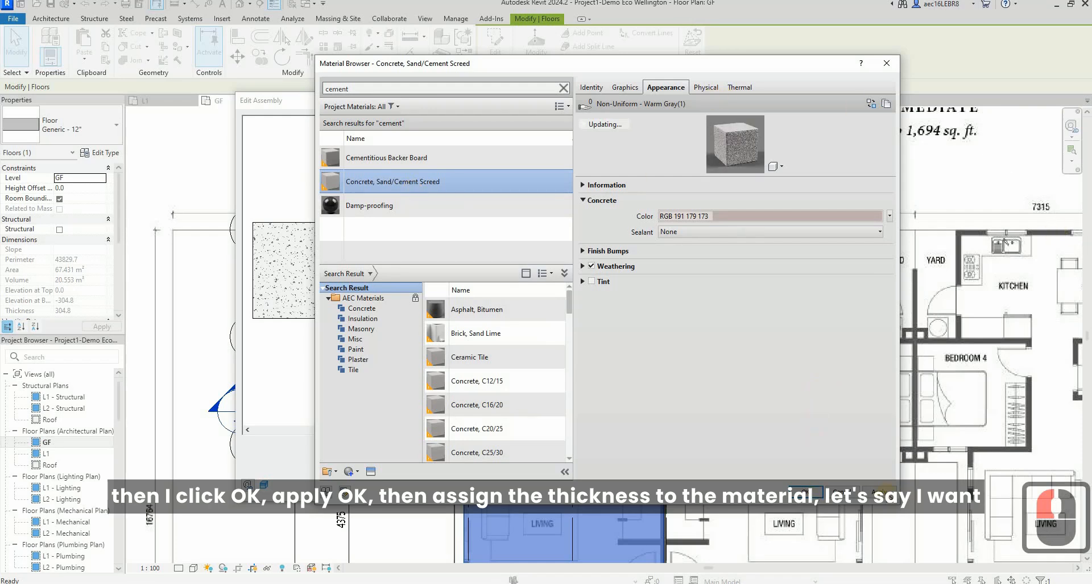
left_click(882, 491)
left_click(823, 484)
double_click(810, 490)
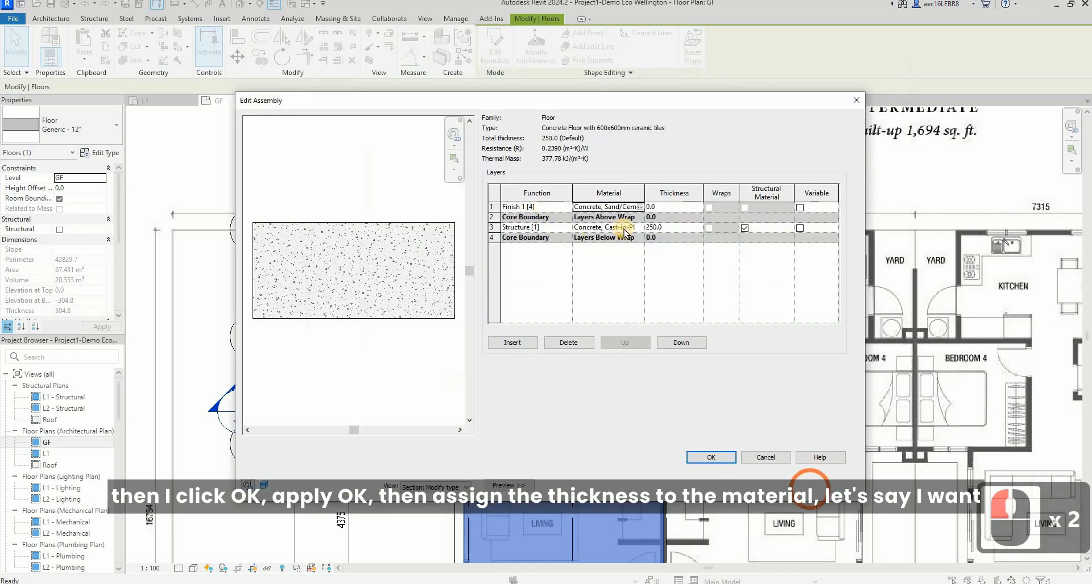
Set the cement screed finish layer's thickness to 25 mm
double_click(669, 207)
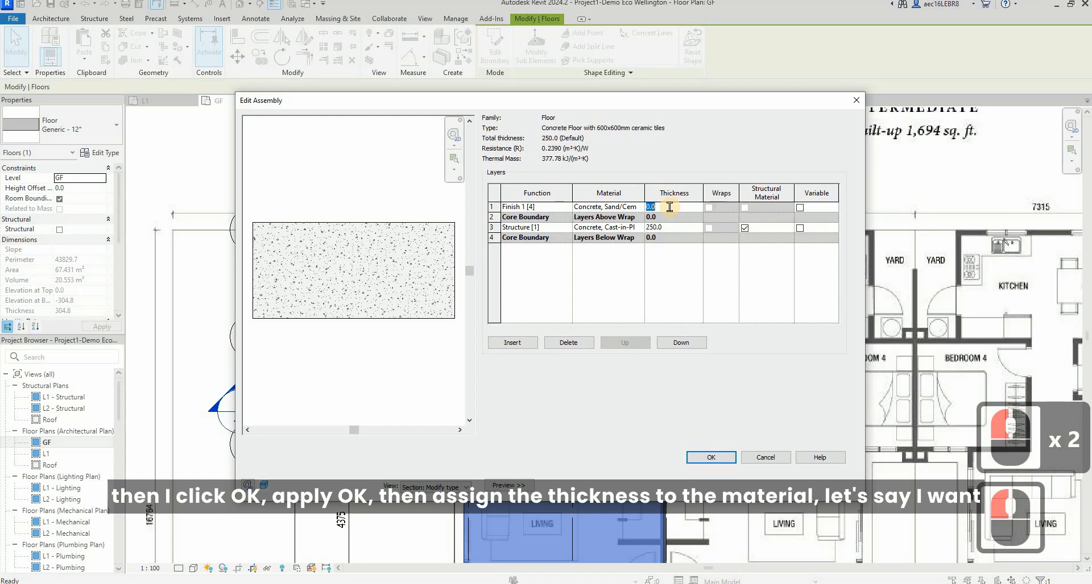
type("25")
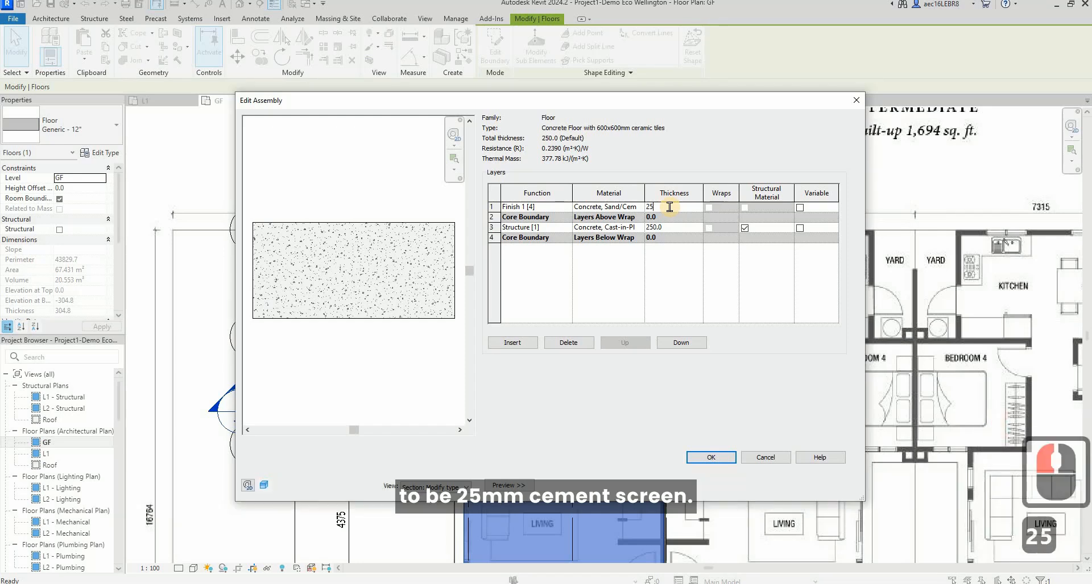
left_click(667, 258)
left_click(318, 191)
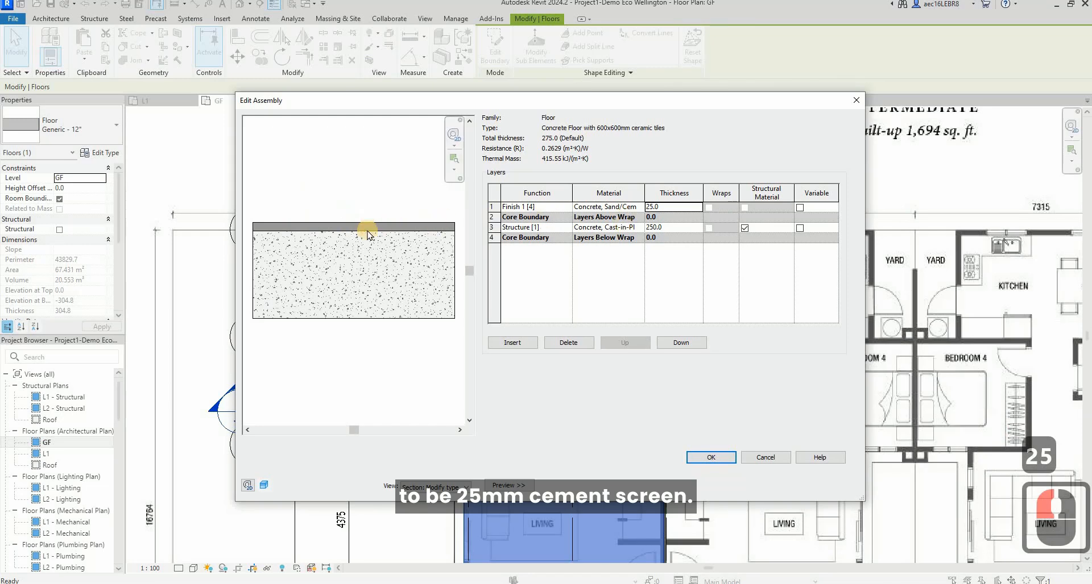
Insert a new layer above the cement screed and set its function to Finish 2 [5]
left_click(512, 343)
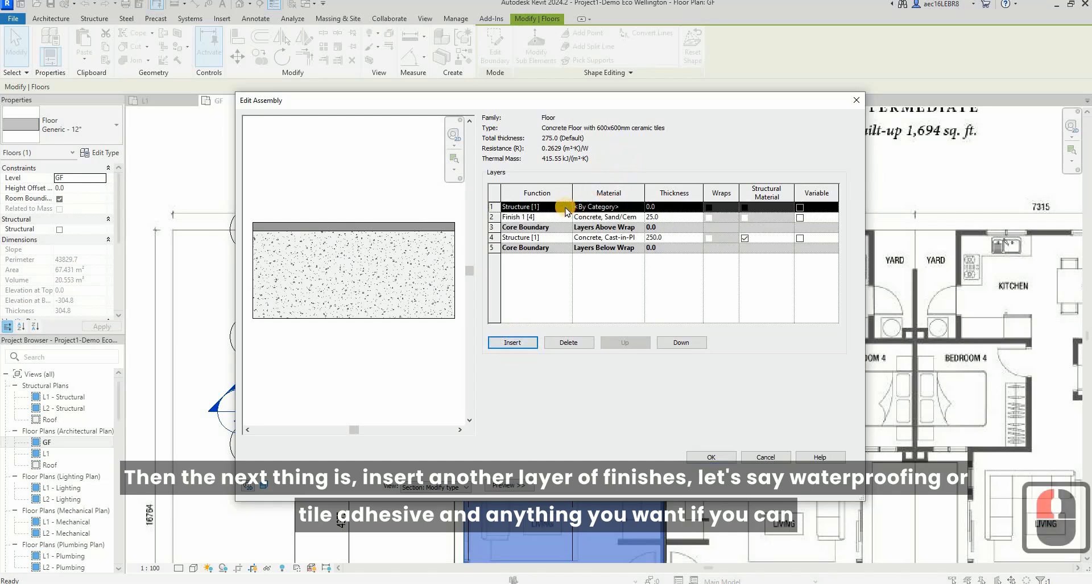
left_click(564, 208)
left_click(532, 253)
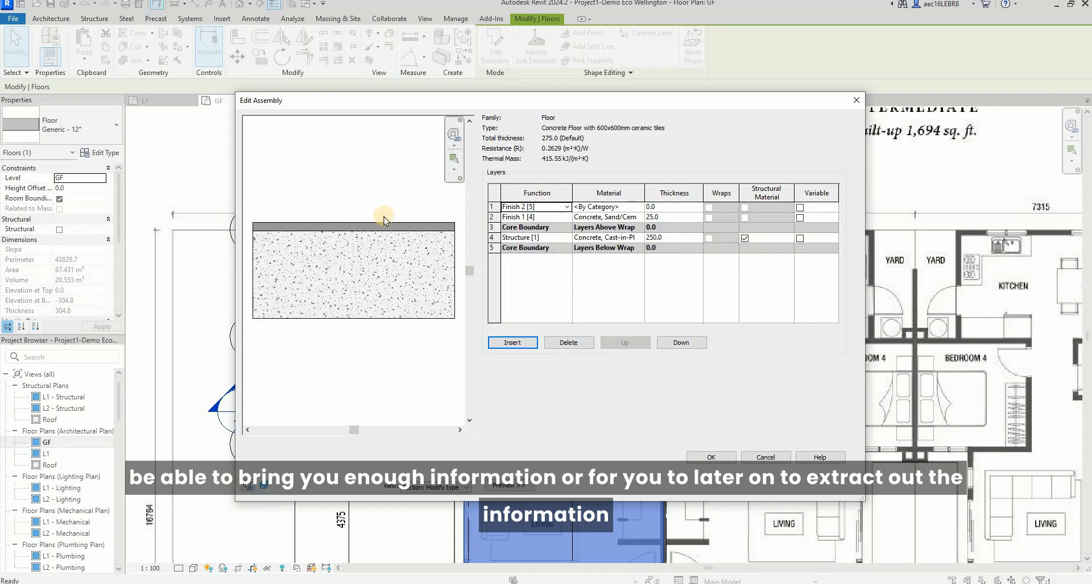
Open the material selection for the Finish 2 layer and search the materials for "tile"
left_click(639, 209)
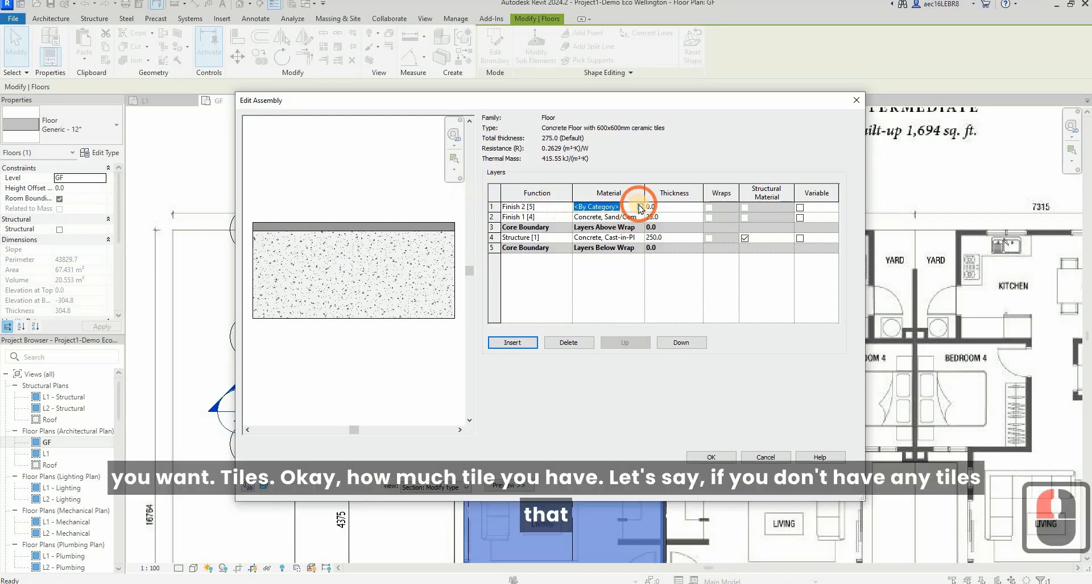
left_click(639, 209)
double_click(371, 86)
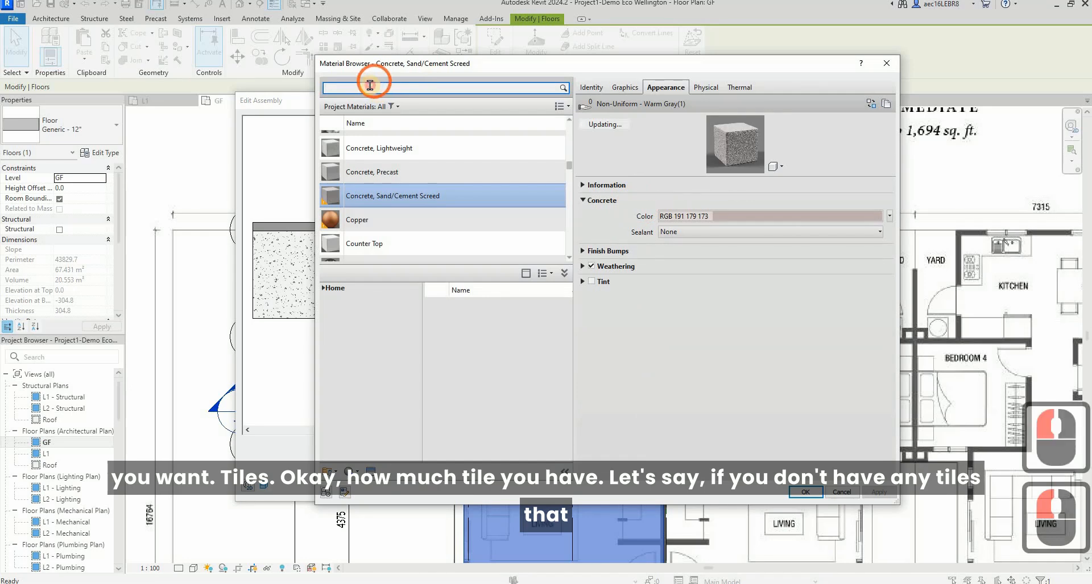
type("tile")
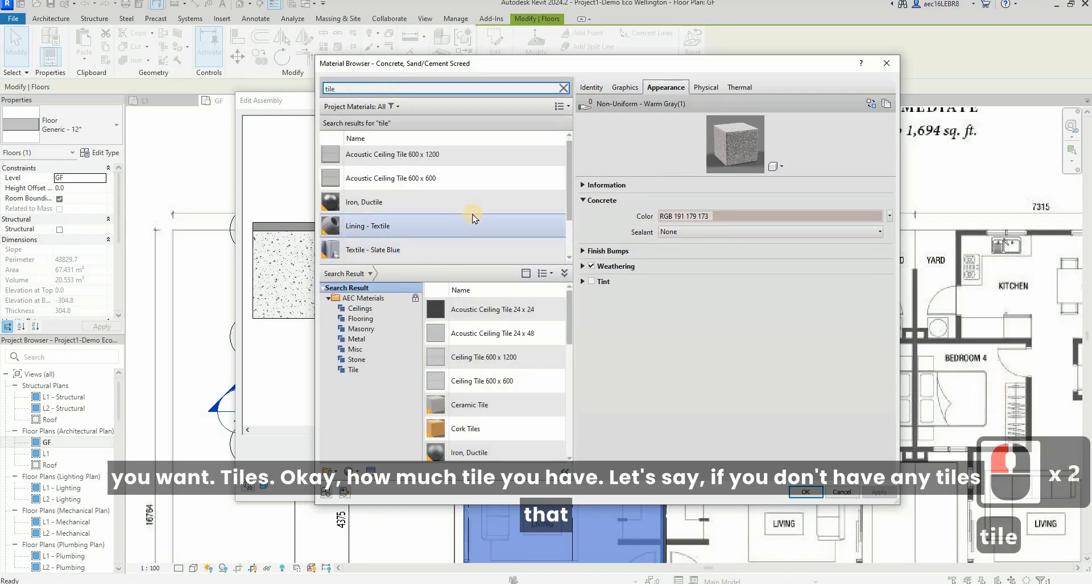
scroll(474, 219, "down", 2)
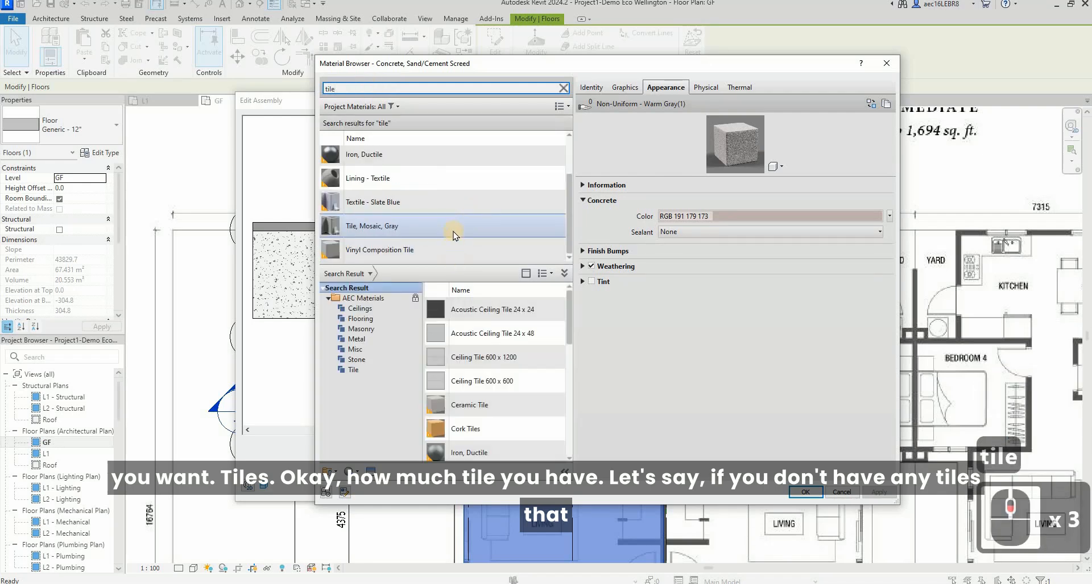
scroll(454, 233, "down", 3)
scroll(454, 246, "up", 3)
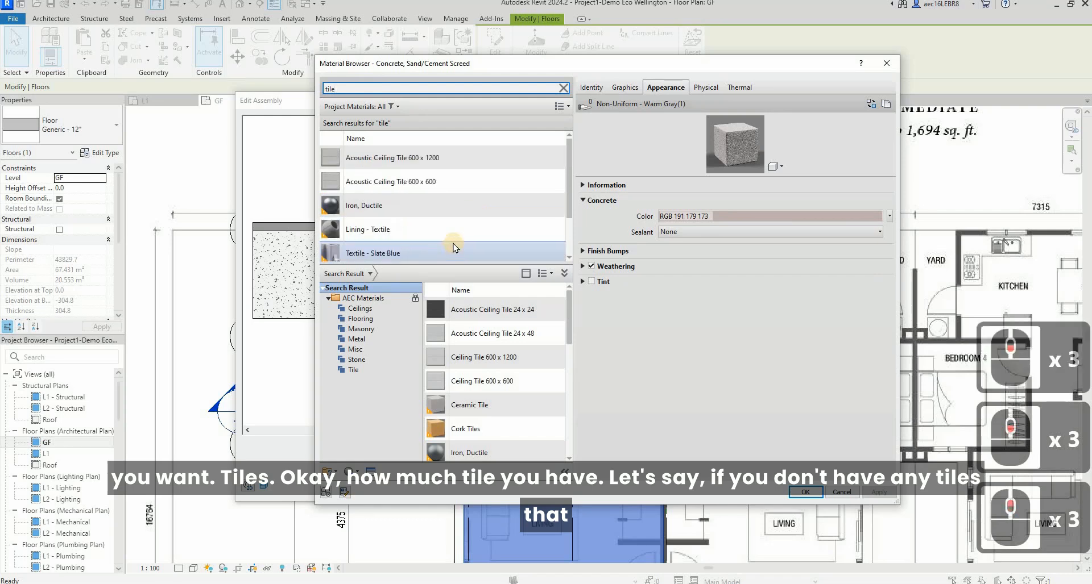
scroll(453, 246, "down", 3)
scroll(453, 246, "up", 3)
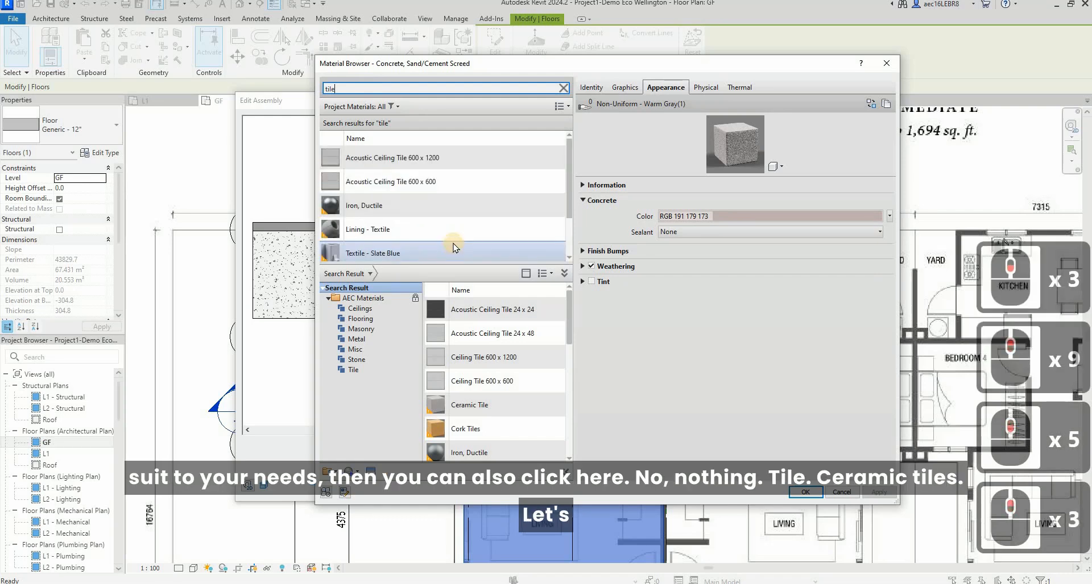
scroll(454, 246, "down", 3)
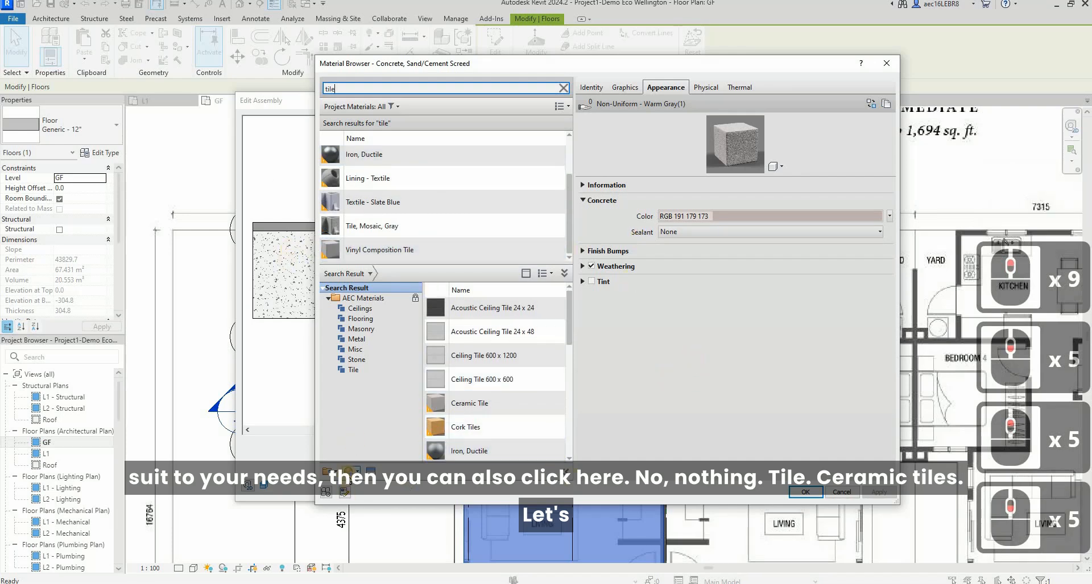
Add Ceramic Tile from the Tile category of the AEC Materials library to the project materials
left_click(360, 319)
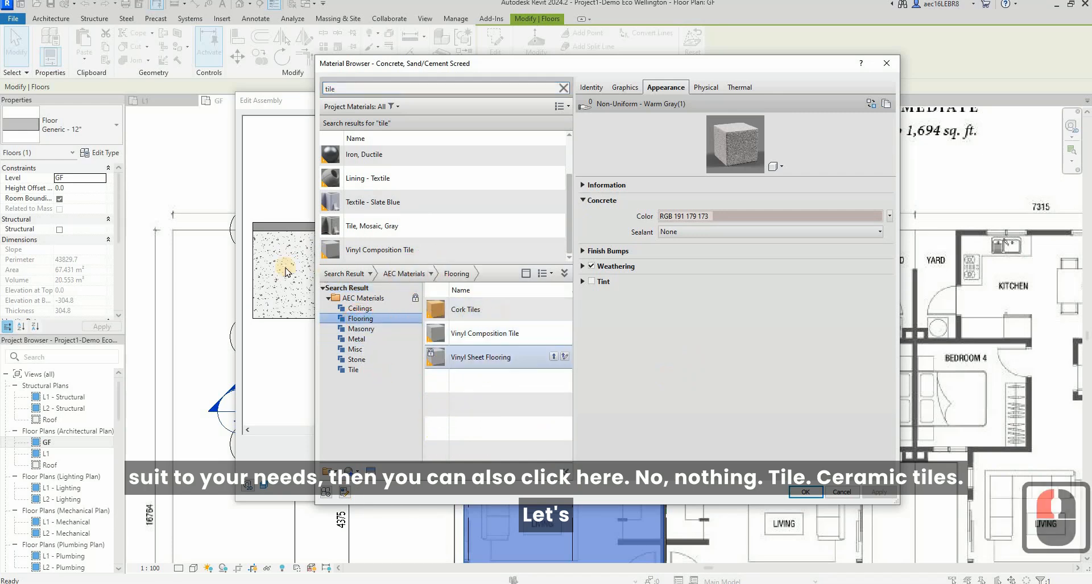
left_click(366, 373)
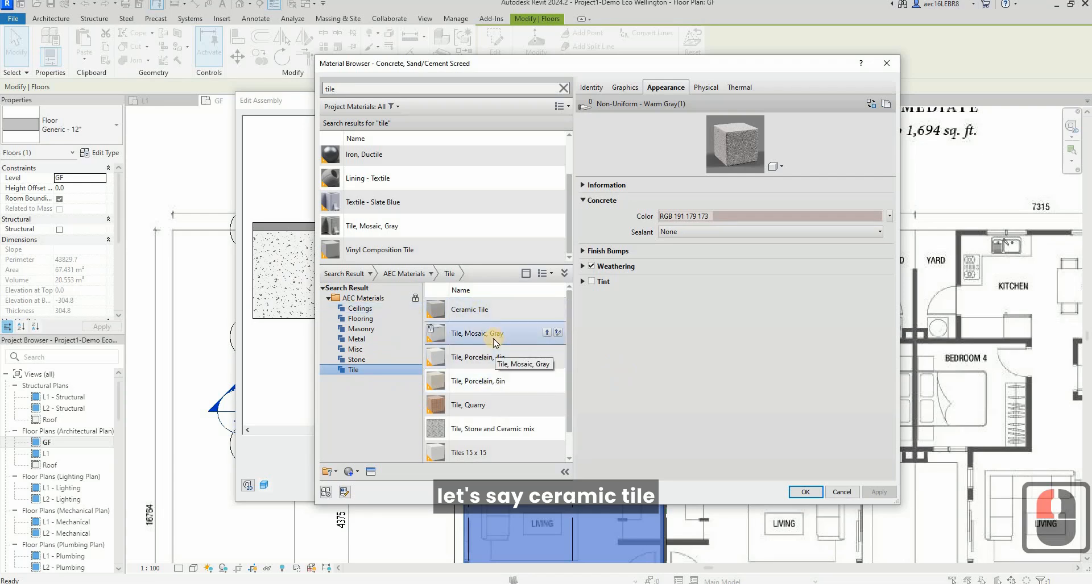
left_click_drag(569, 349, 580, 328)
left_click(547, 311)
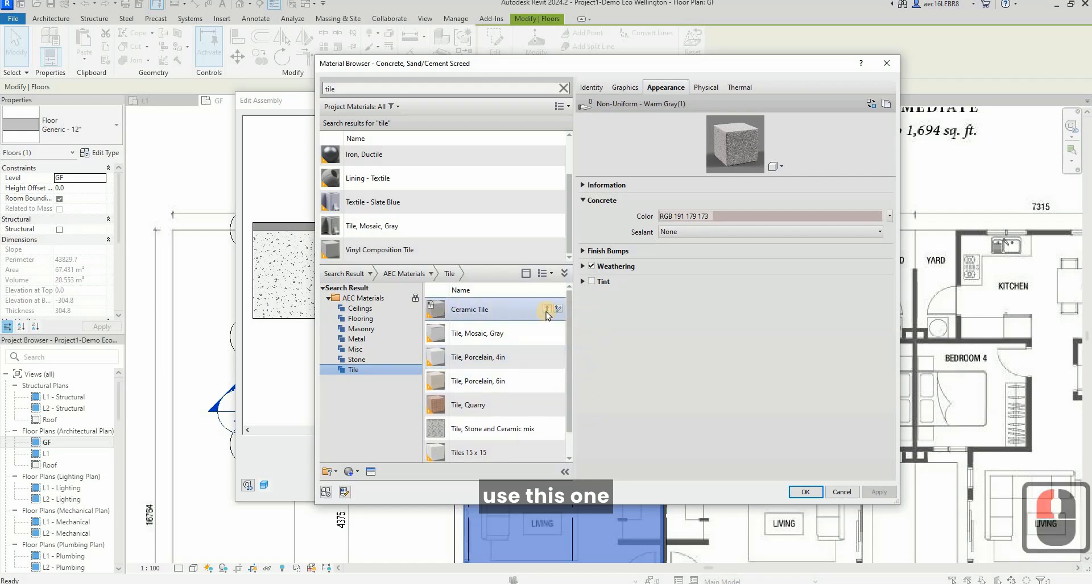
left_click(546, 310)
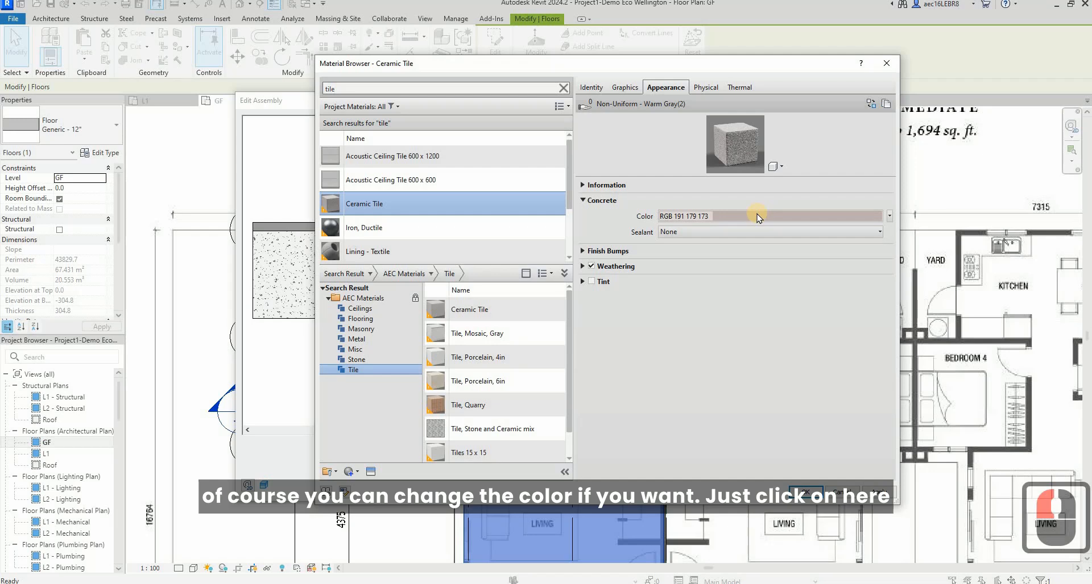
Lighten the Ceramic Tile's appearance color to RGB 230-225-223
left_click(889, 217)
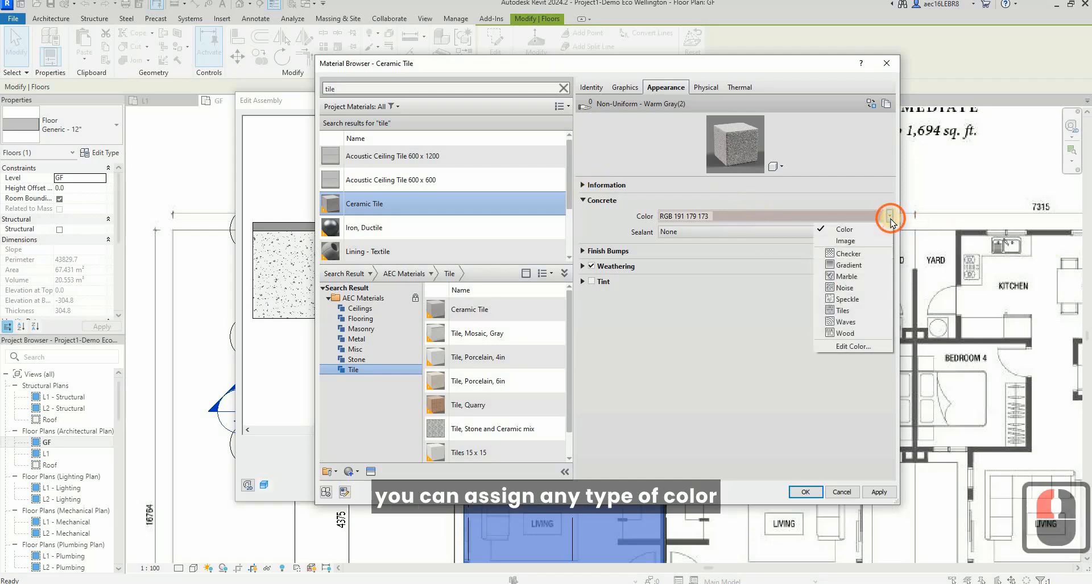
left_click(780, 212)
double_click(680, 211)
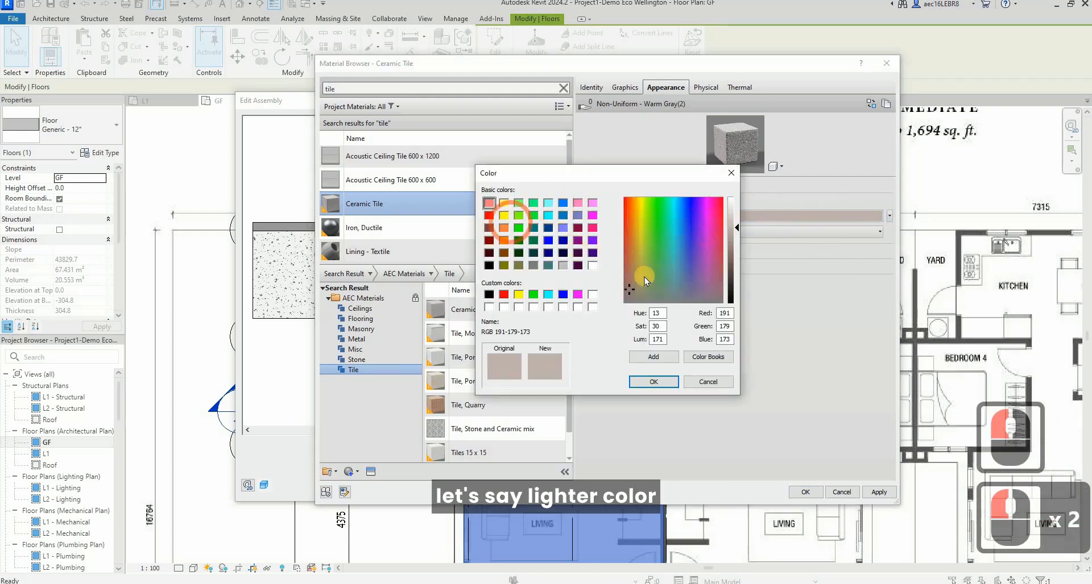
left_click(737, 212)
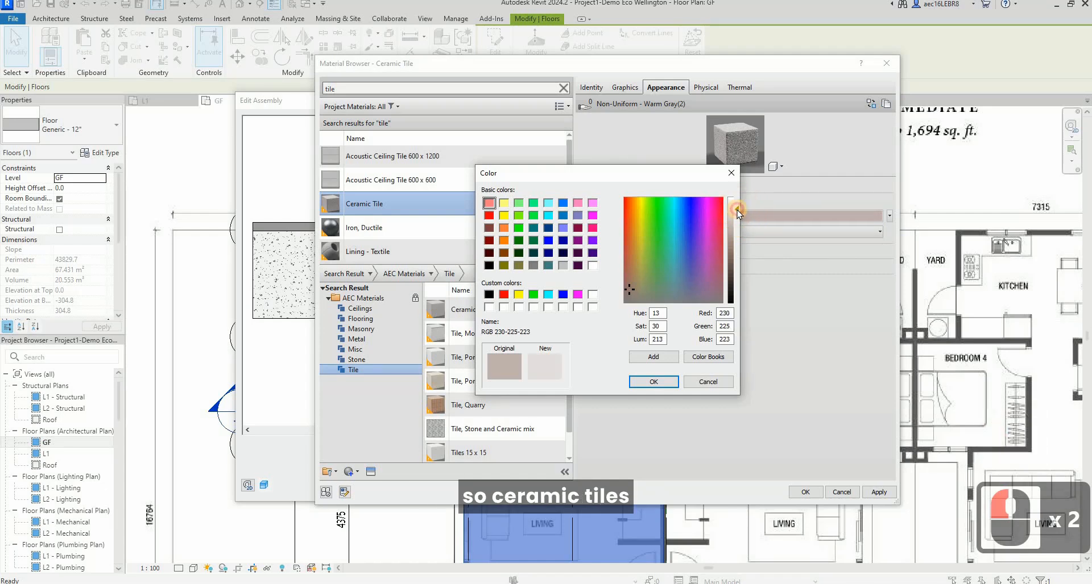
left_click(648, 383)
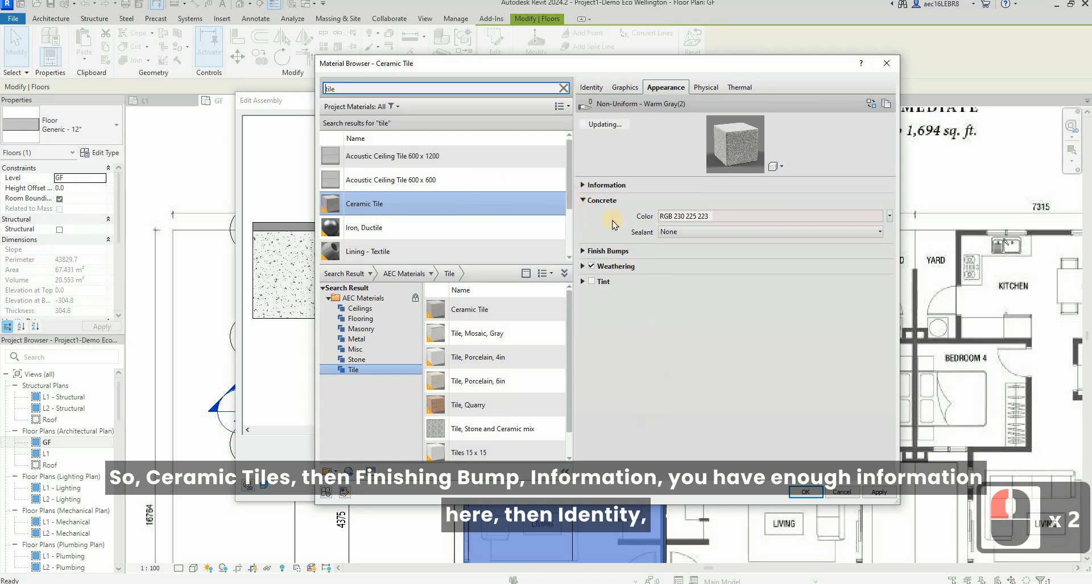
Examine the Ceramic Tile material's finish bumps, appearance information, identity data and graphics settings
left_click(581, 252)
left_click(581, 252)
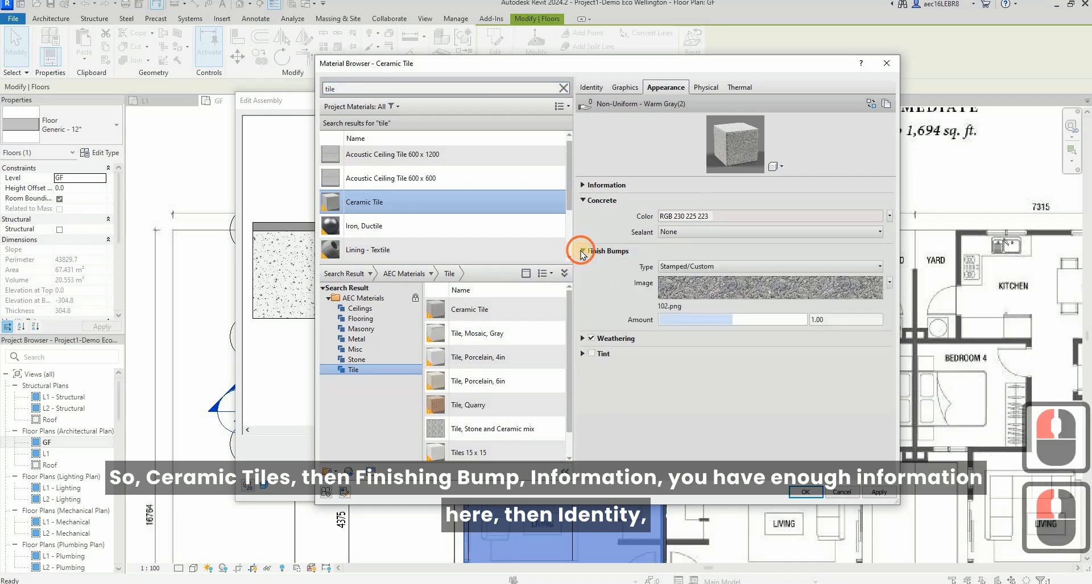
left_click(581, 252)
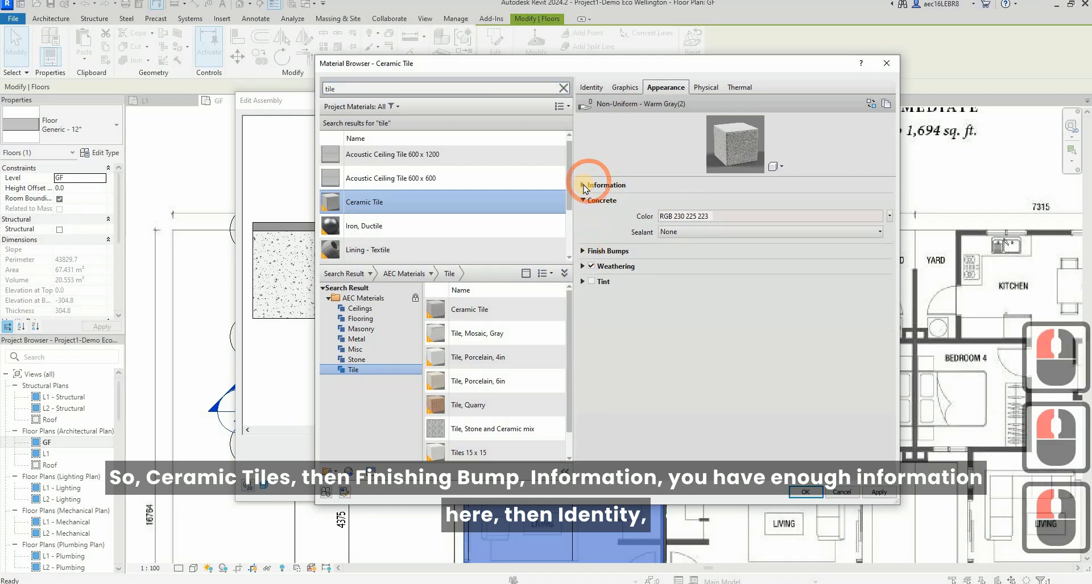
left_click(583, 186)
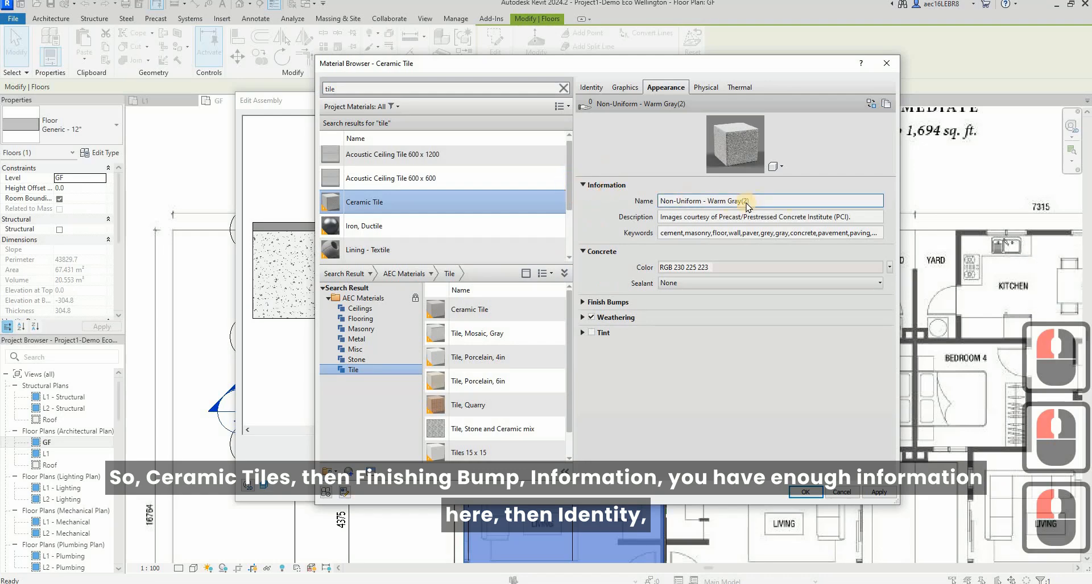
left_click(622, 89)
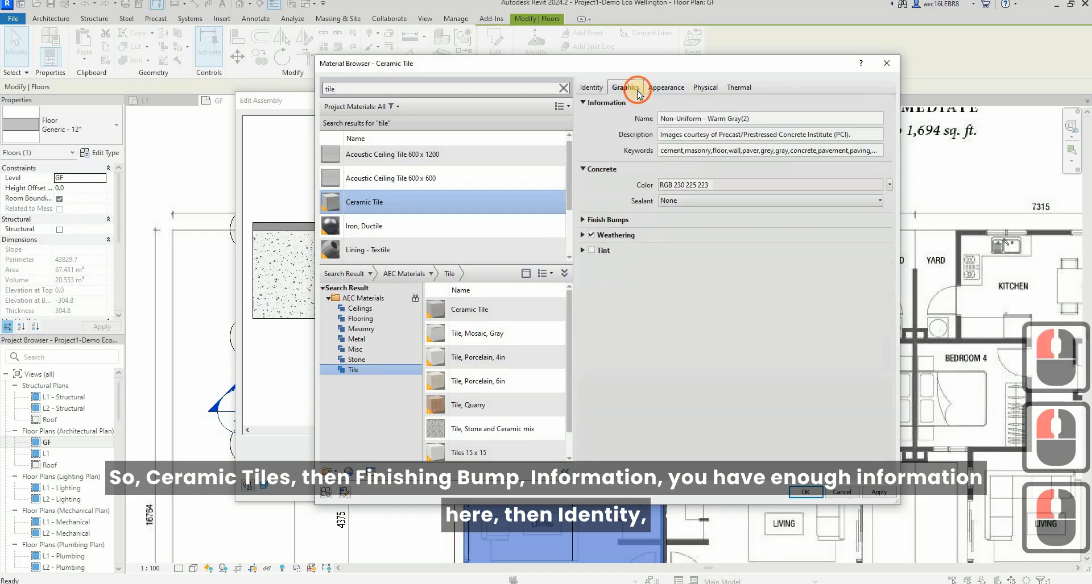
left_click(591, 88)
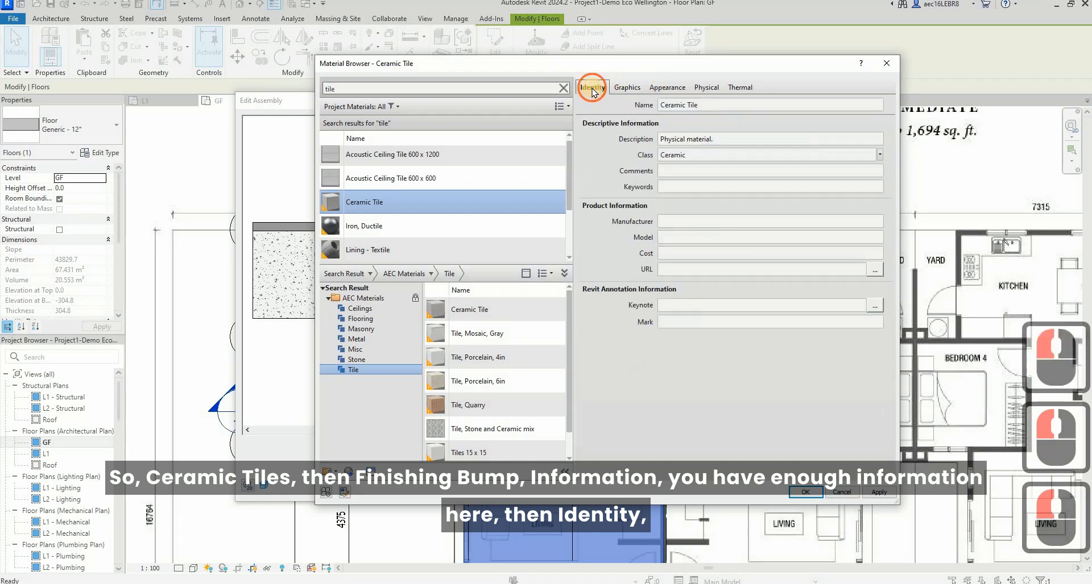
left_click(730, 103)
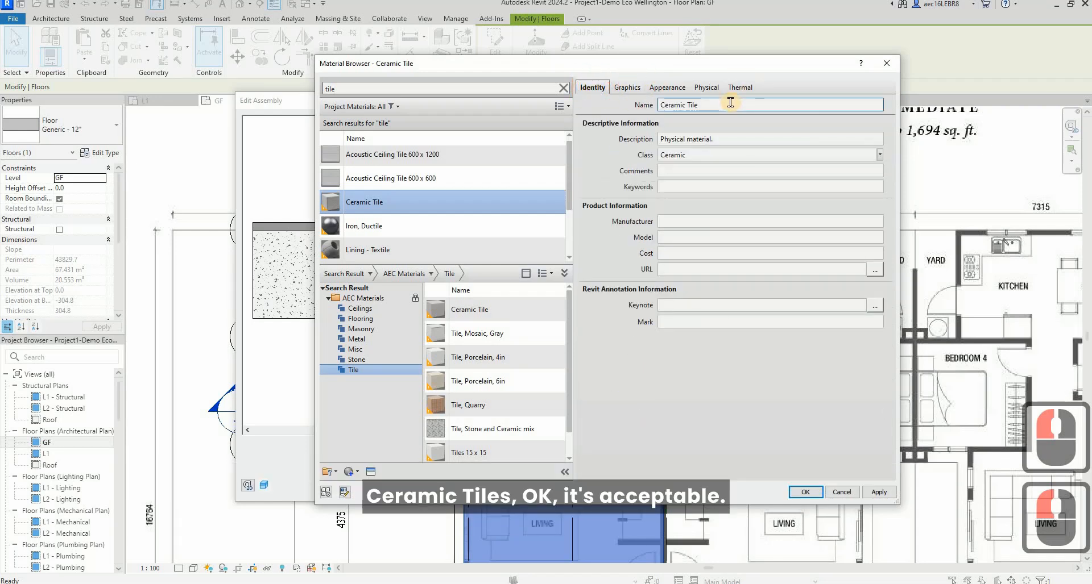
left_click(620, 89)
double_click(591, 88)
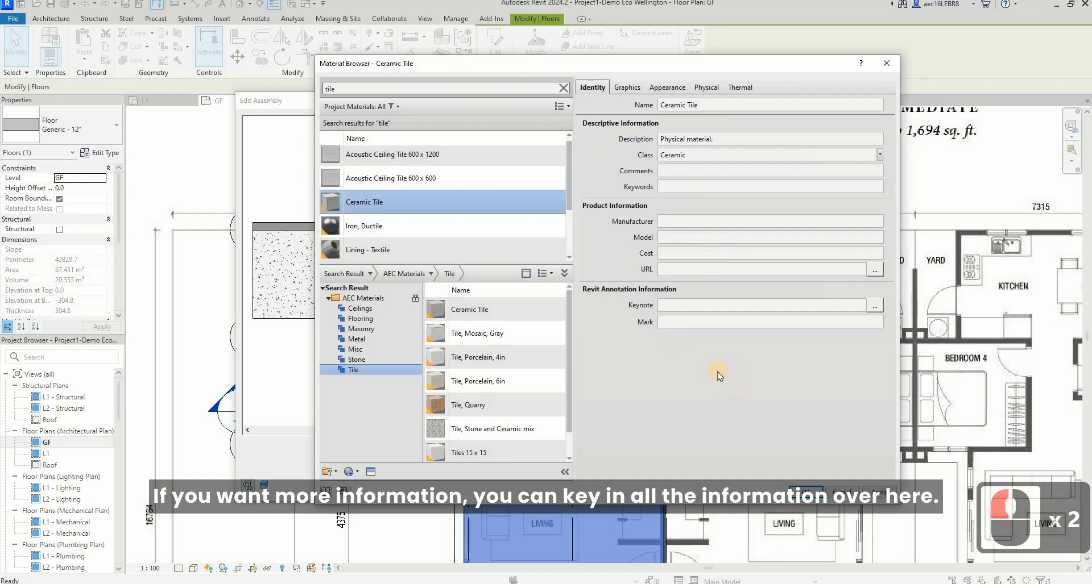
left_click(628, 89)
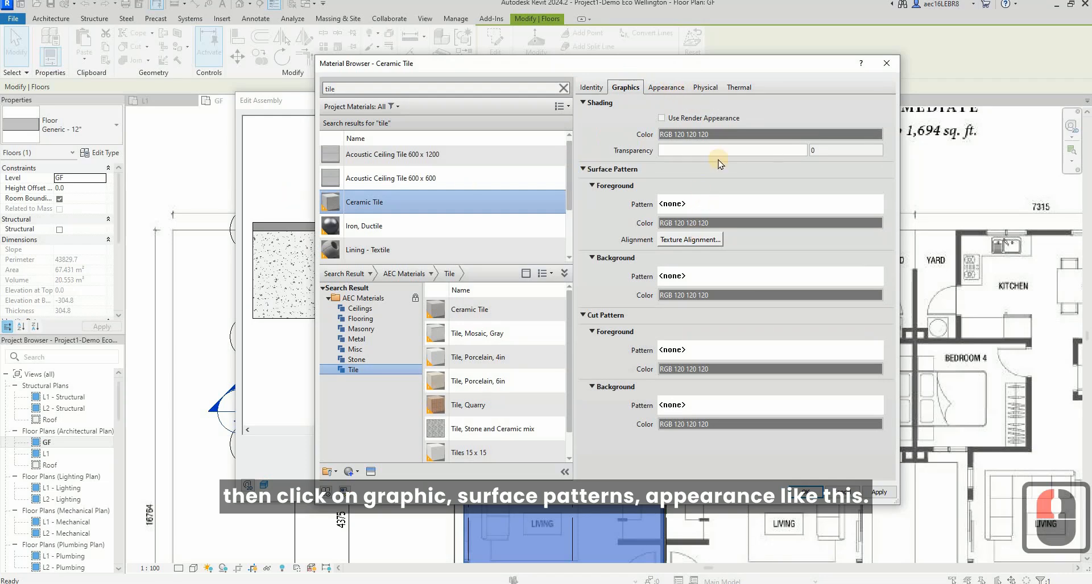
Examine the Ceramic Tile material's appearance, physical and thermal properties
left_click(670, 88)
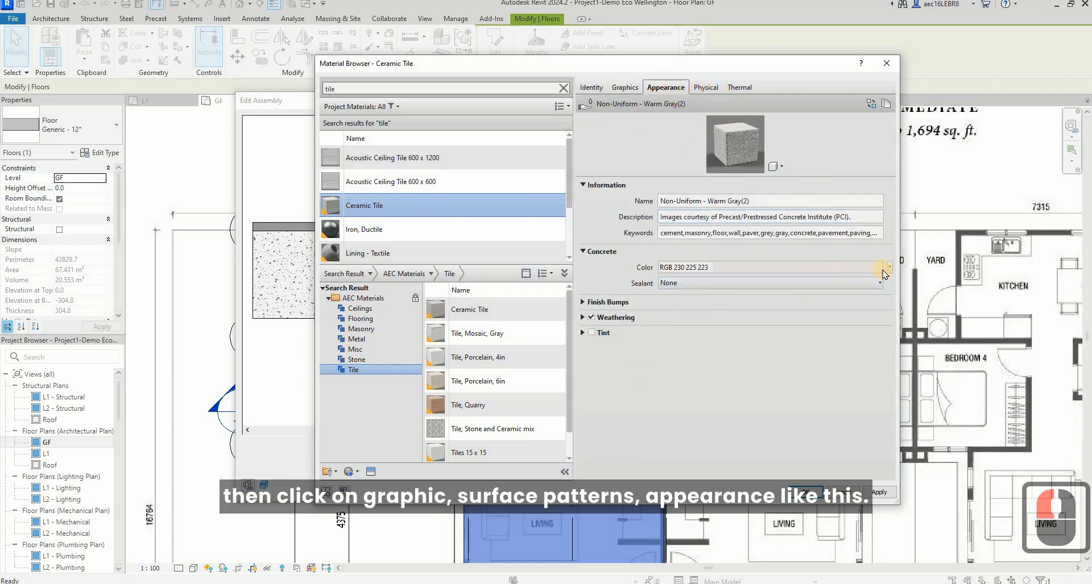
left_click(705, 88)
left_click(664, 88)
left_click(705, 88)
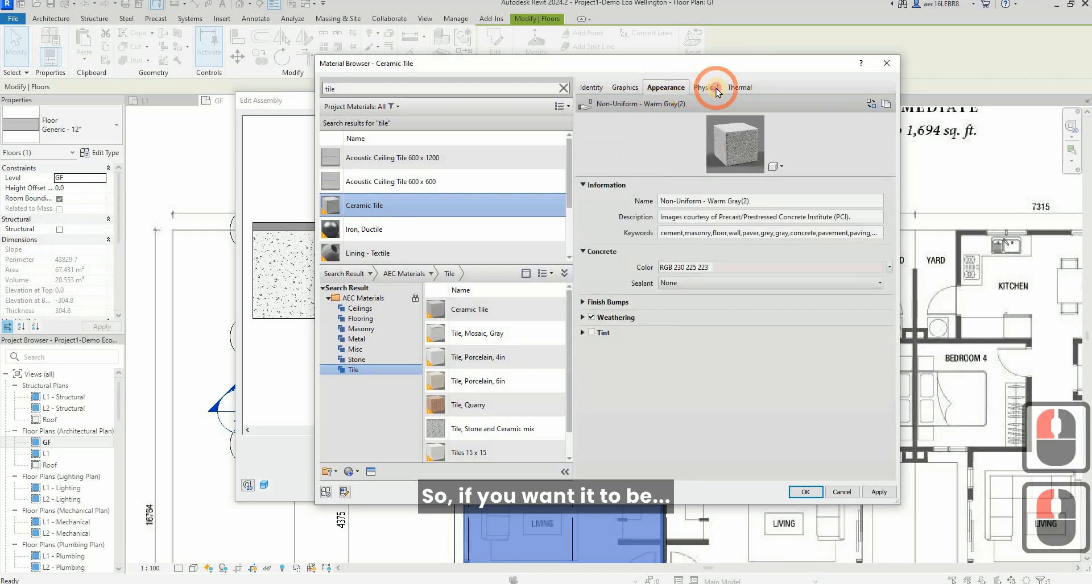
left_click(739, 89)
left_click(741, 90)
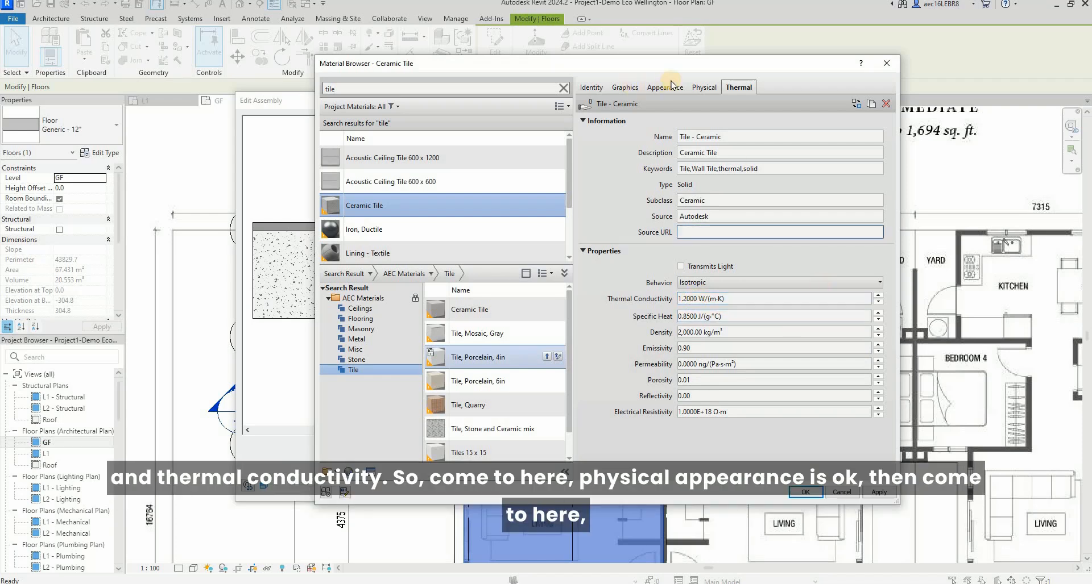
left_click(704, 90)
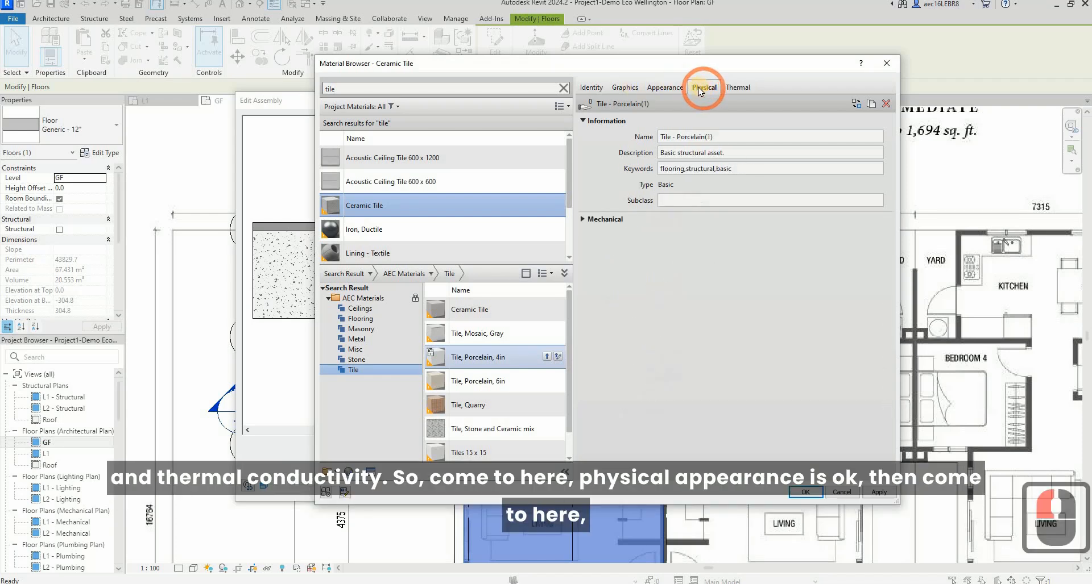
Replace the Ceramic Tile's plain appearance color with a Tiles texture and open the texture for editing
left_click(675, 89)
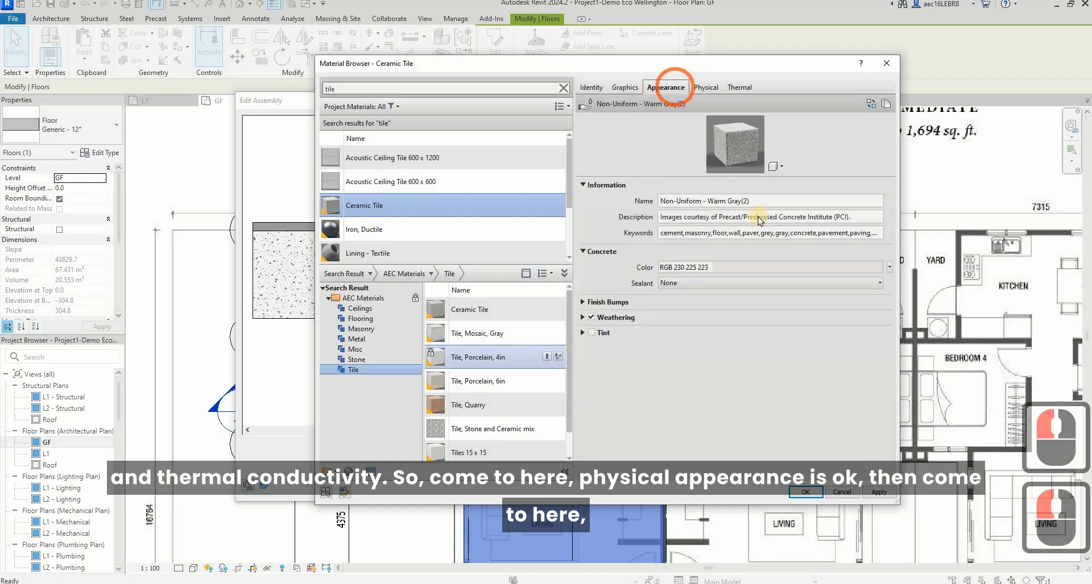
left_click(888, 269)
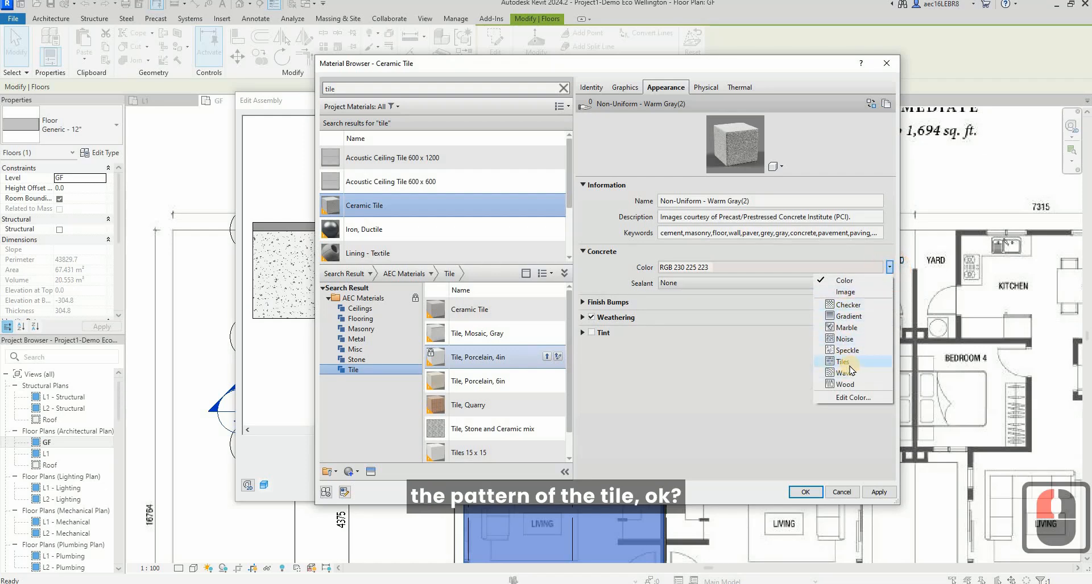
left_click(850, 369)
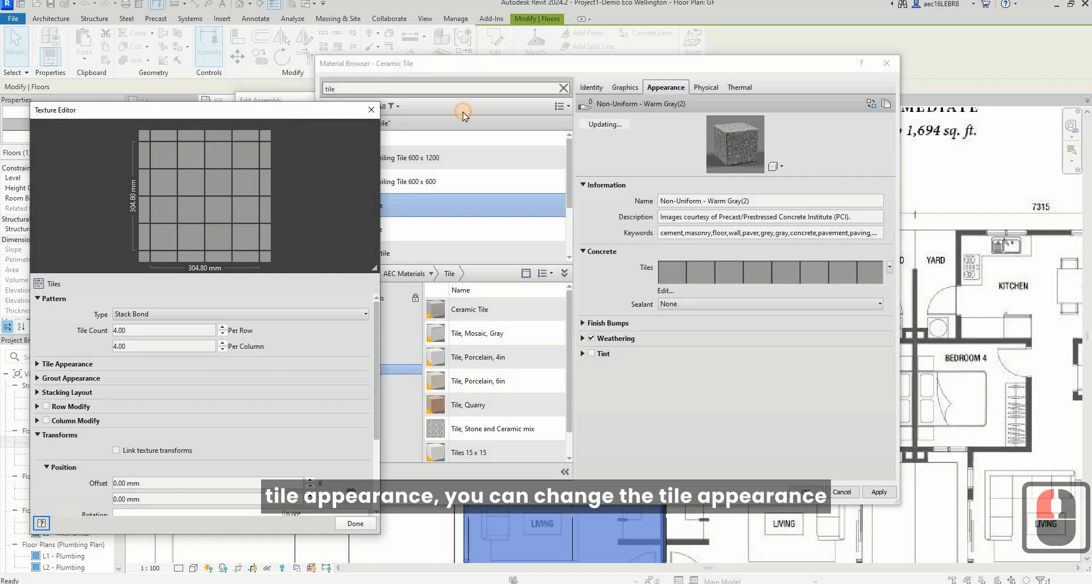
left_click_drag(287, 116, 463, 115)
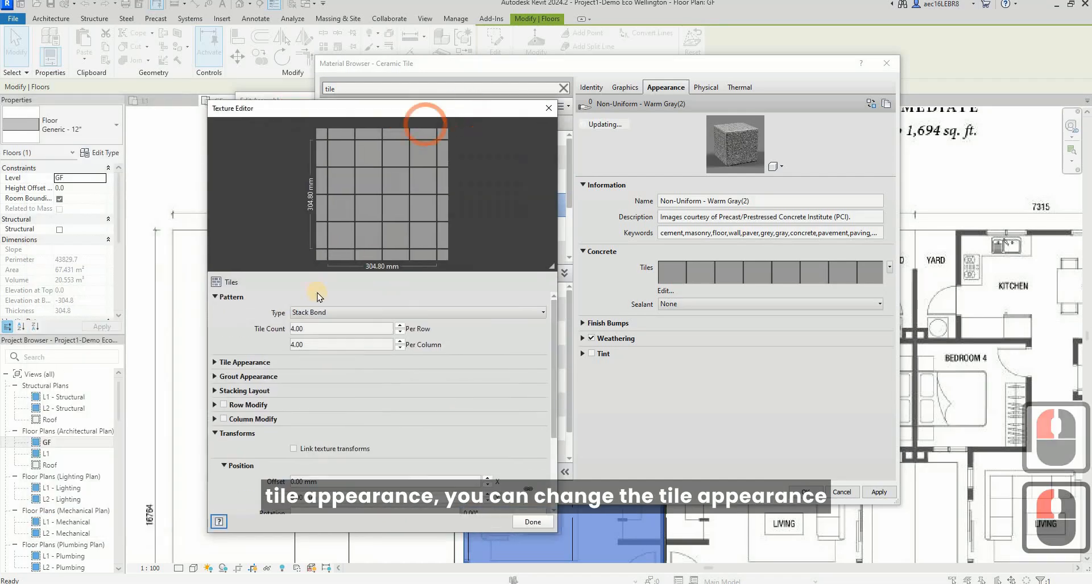
Lighten the tile color of the Tiles texture to RGB 228-228-228
left_click(215, 362)
left_click(405, 393)
left_click(402, 379)
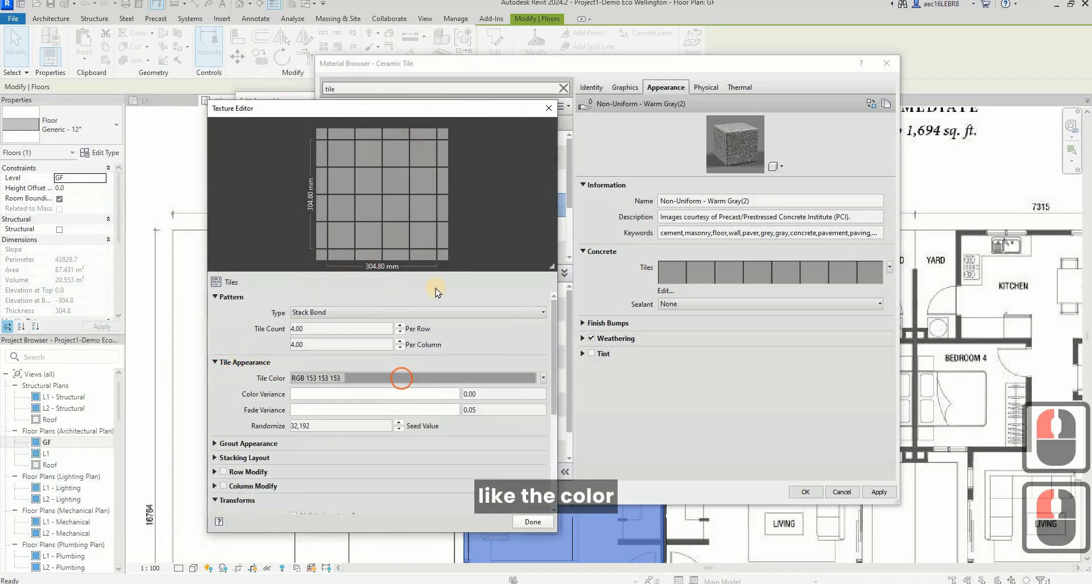
left_click(510, 277)
left_click_drag(514, 257, 511, 245)
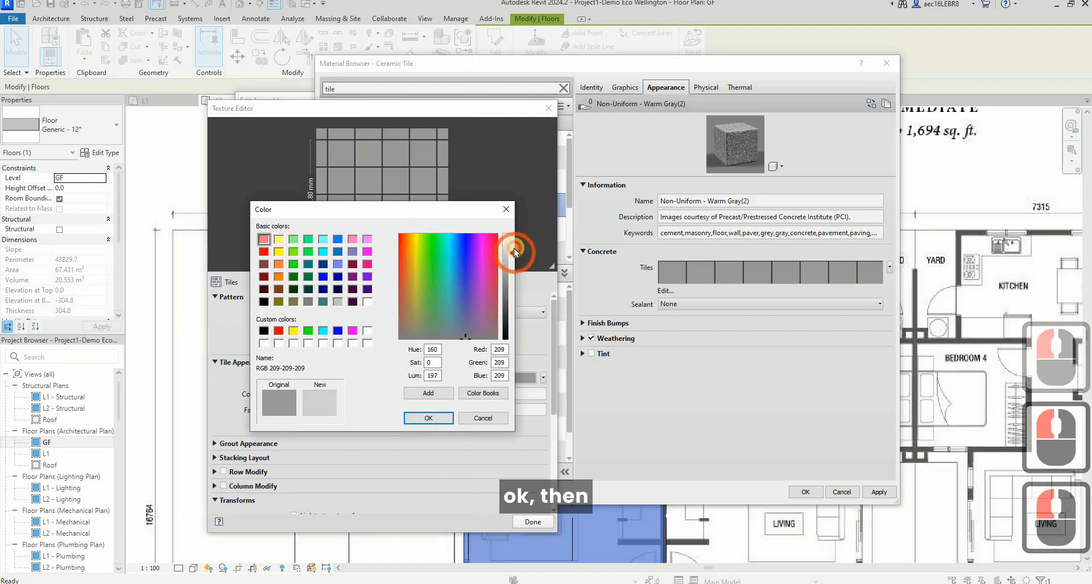
left_click(421, 419)
left_click(422, 420)
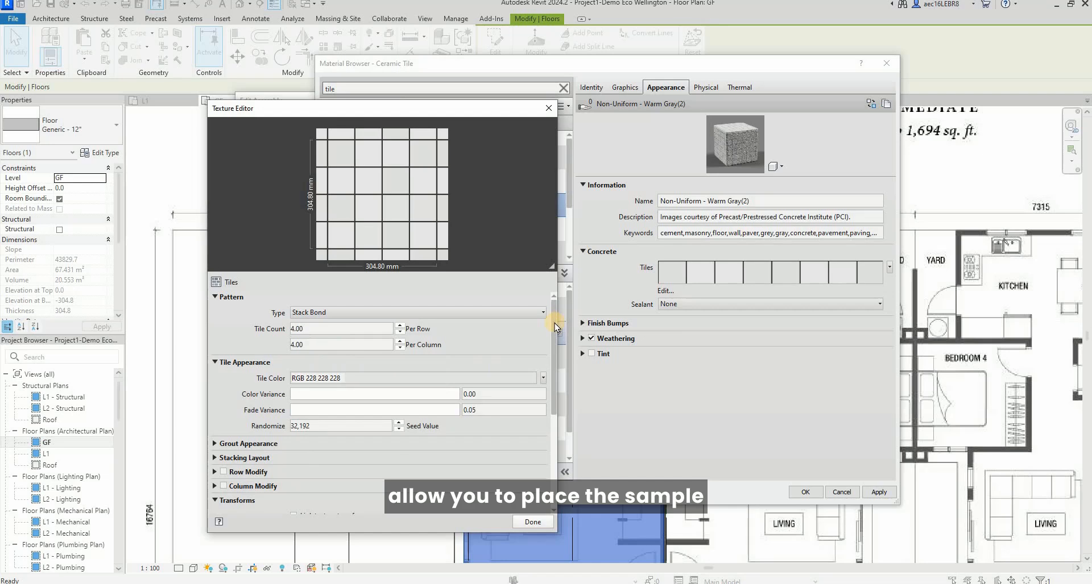
Enlarge the Texture Editor and set the texture's sample size to 1800 mm in width and height
left_click_drag(500, 108, 502, 42)
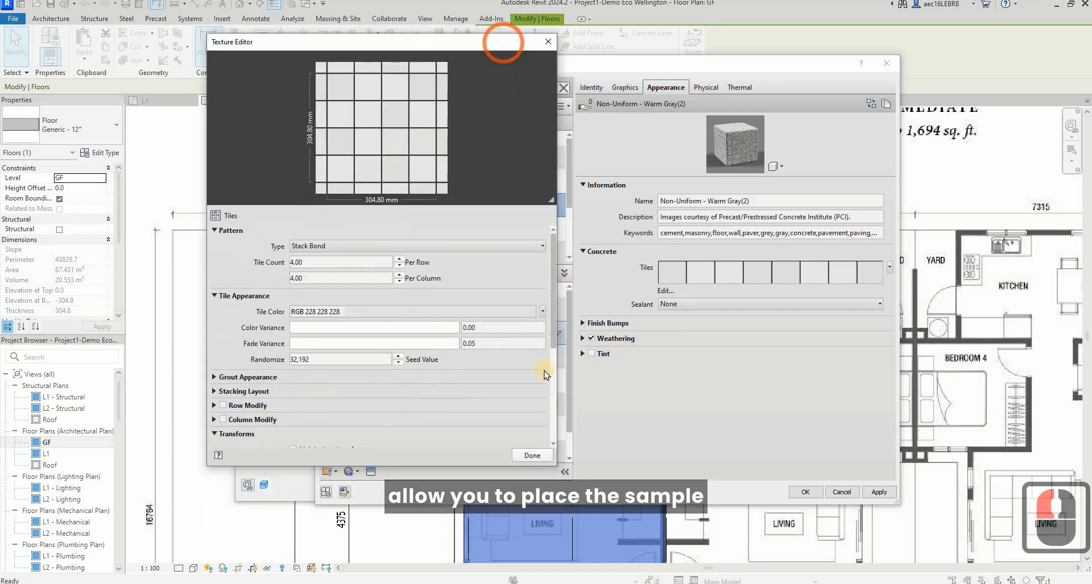
left_click_drag(555, 465, 748, 552)
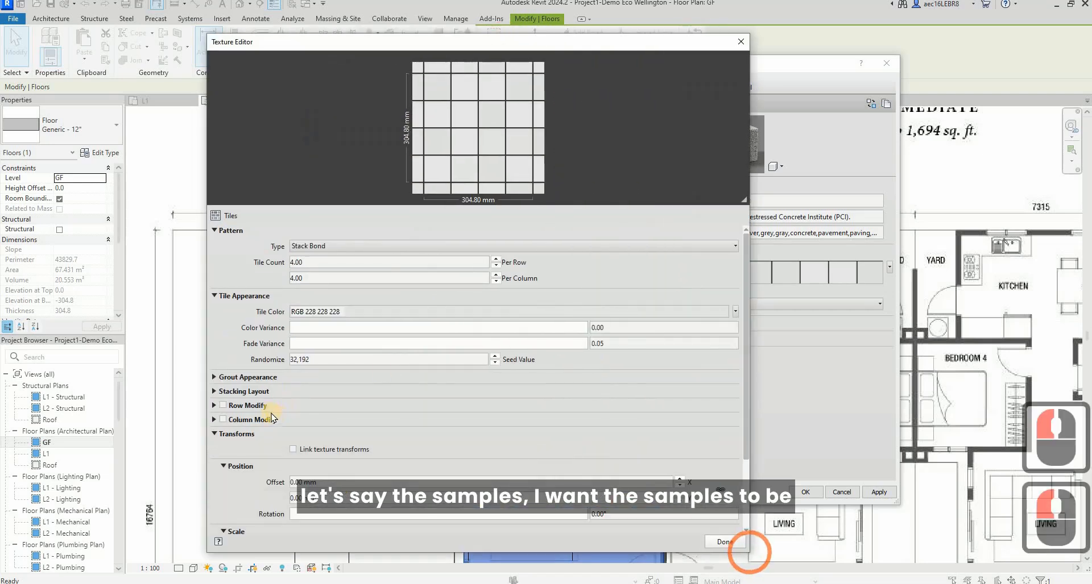
left_click(387, 485)
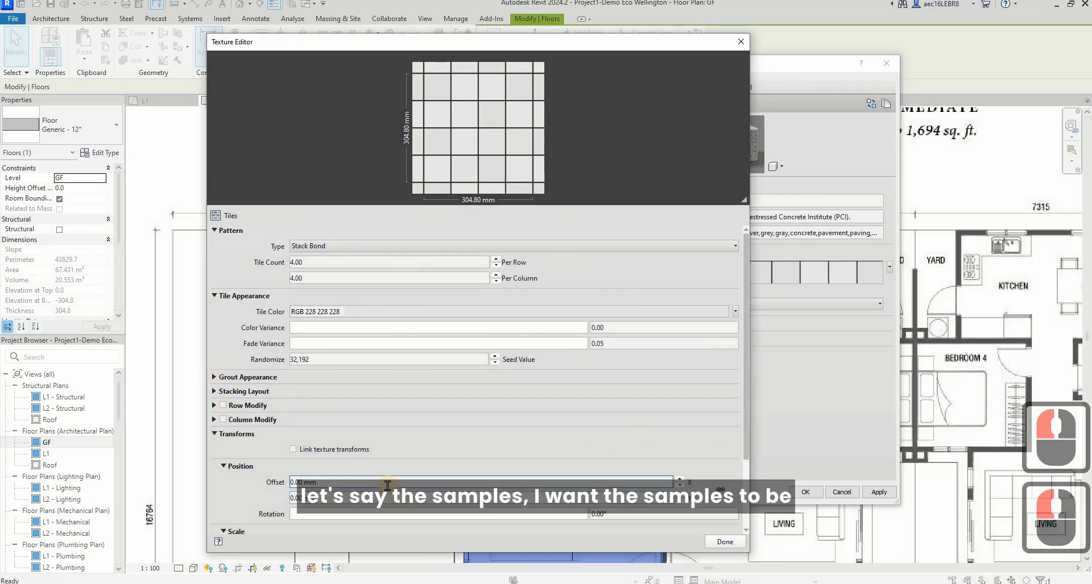
scroll(647, 335, "down", 2)
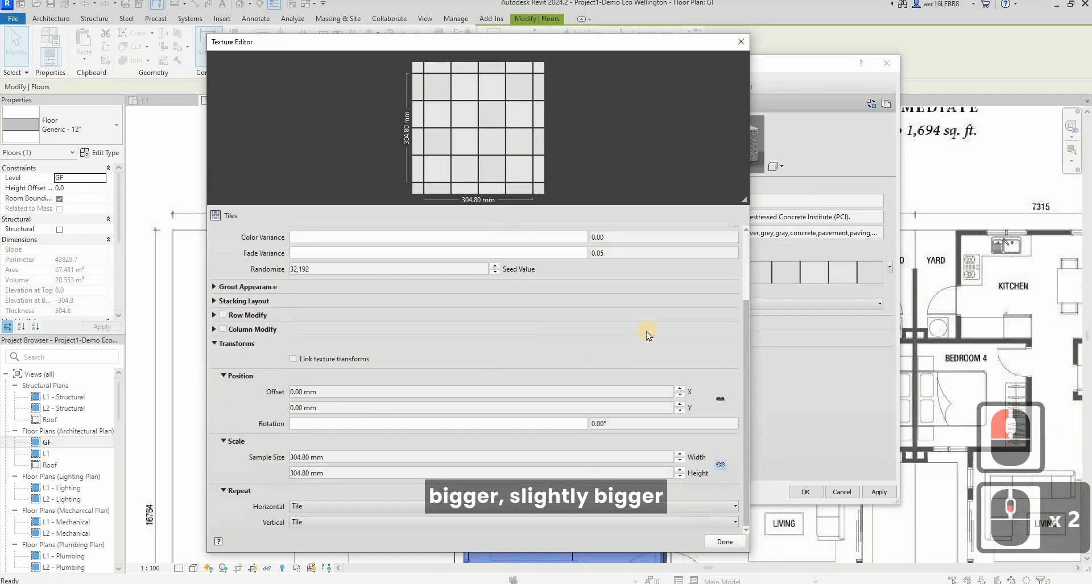
scroll(312, 489, "down", 4)
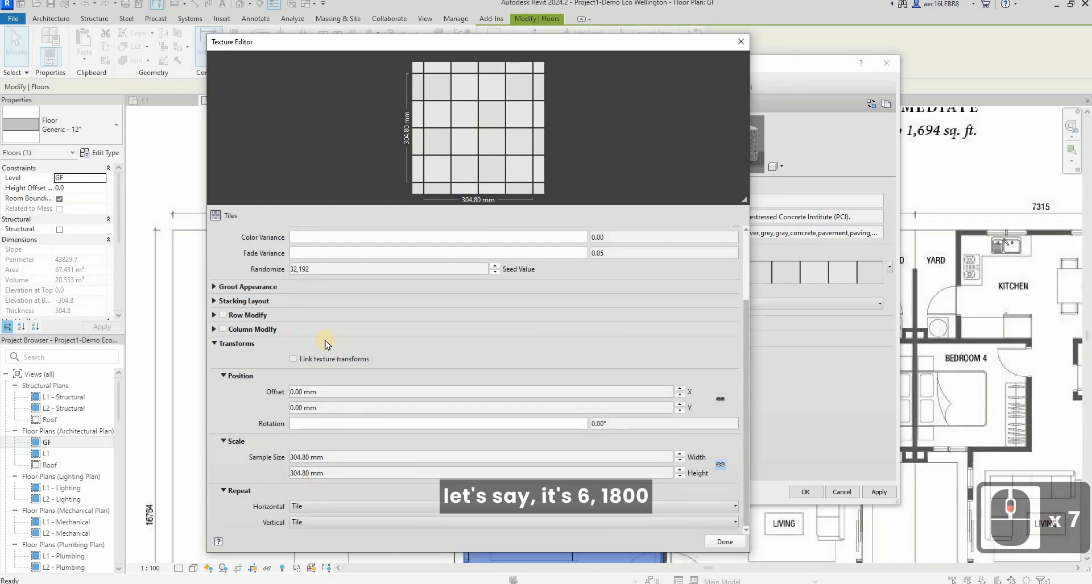
scroll(327, 345, "up", 4)
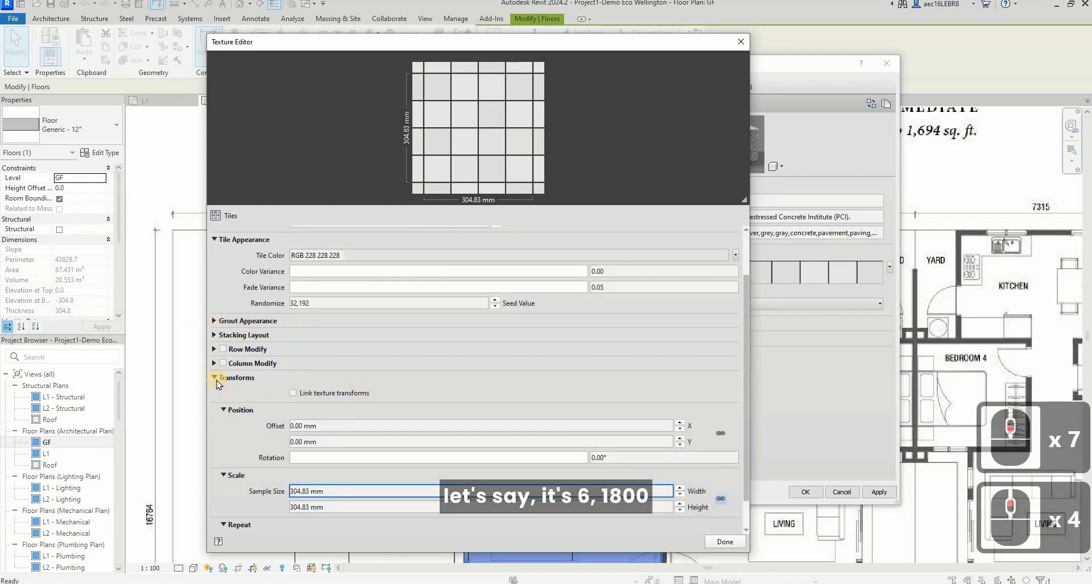
scroll(301, 353, "up", 4)
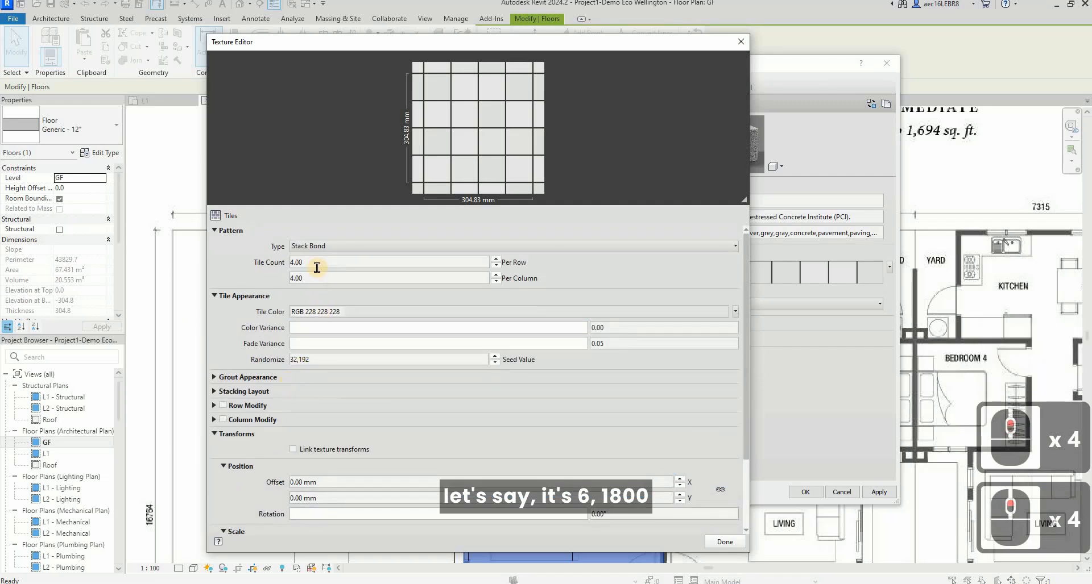
scroll(428, 451, "down", 7)
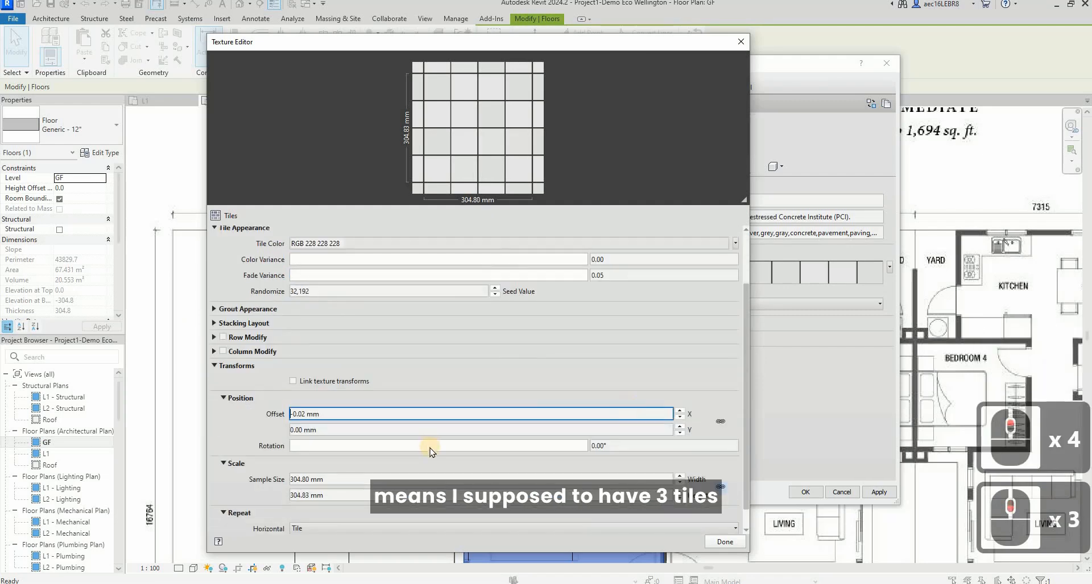
left_click(398, 479)
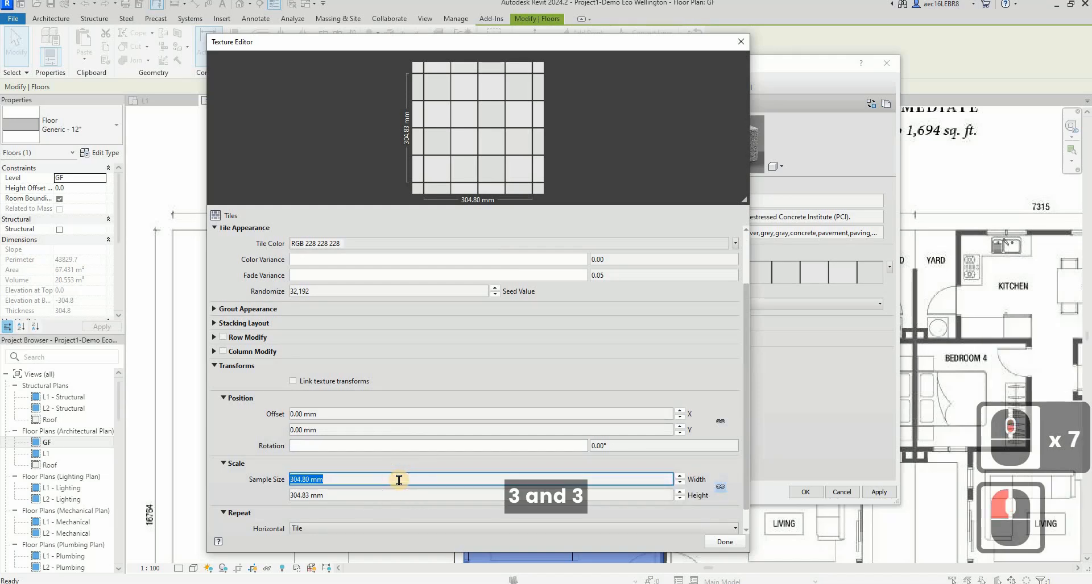
type("00")
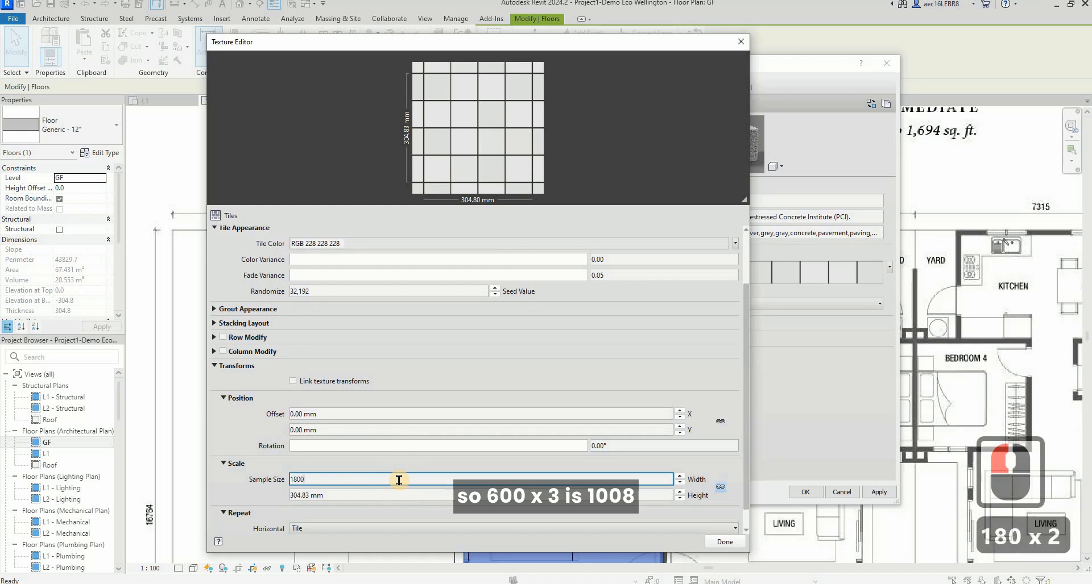
left_click(426, 494)
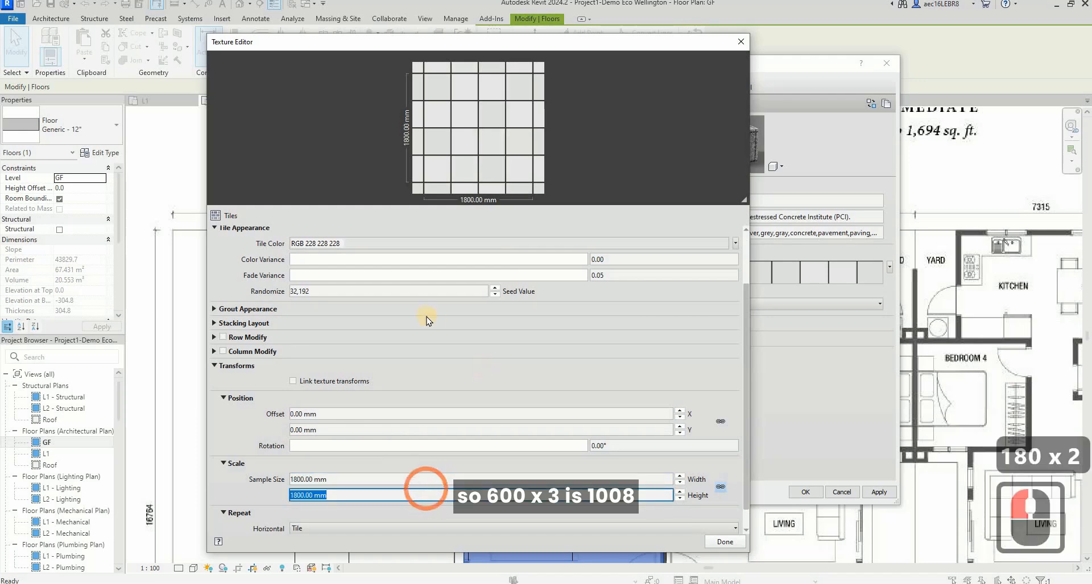
Set the tile count of the Stack Bond pattern to 3 per row and 3 per column
left_click(752, 326)
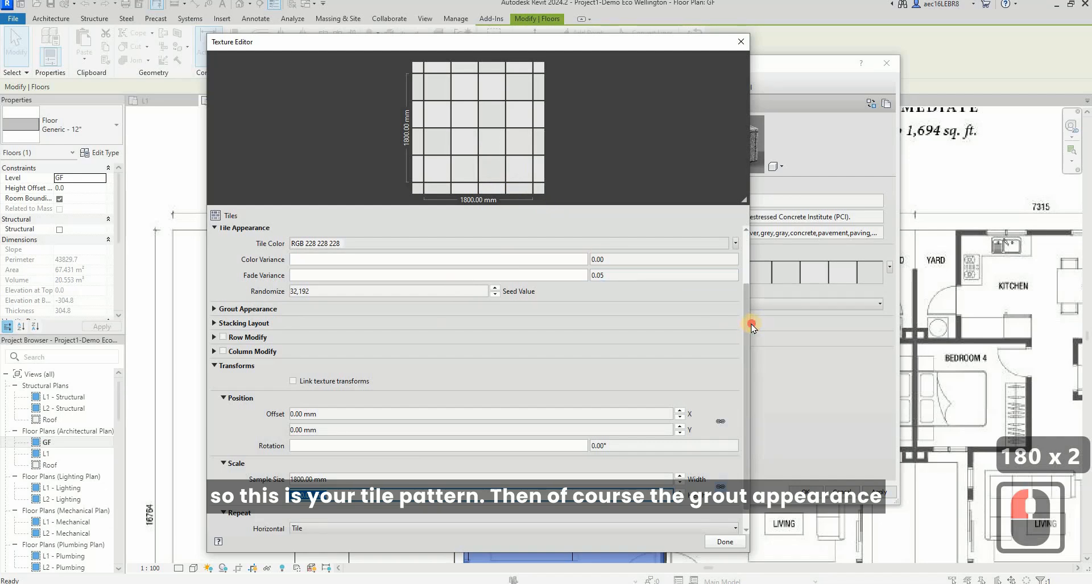
left_click_drag(748, 260, 743, 250)
left_click(318, 262)
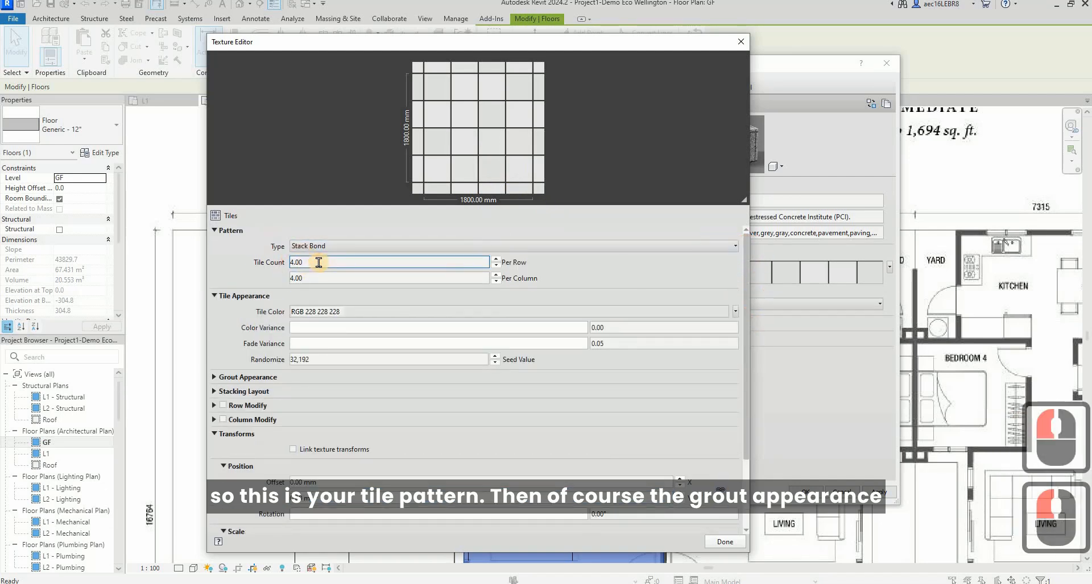
double_click(319, 263)
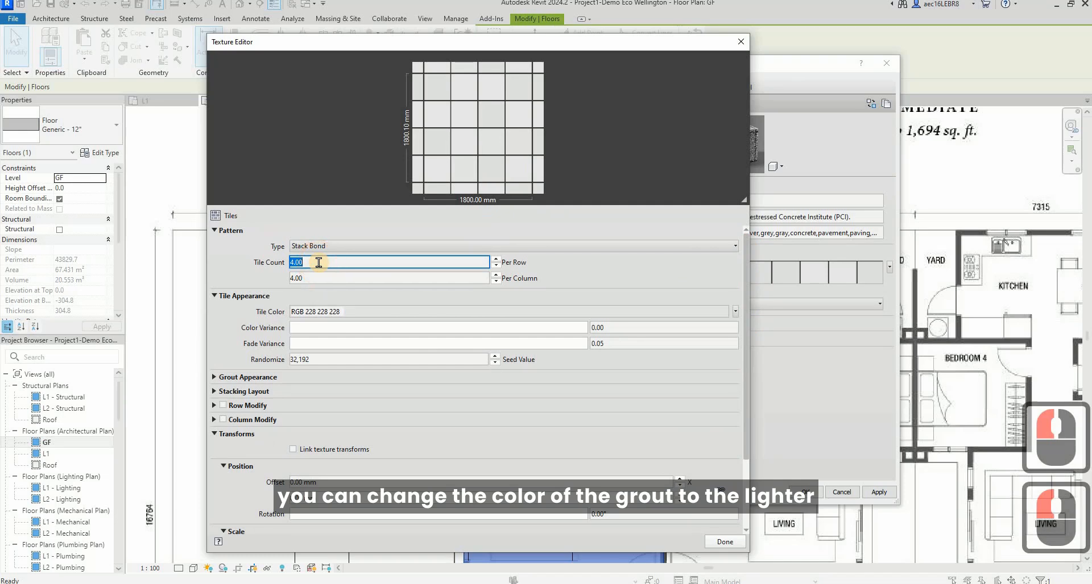
type("3")
double_click(319, 279)
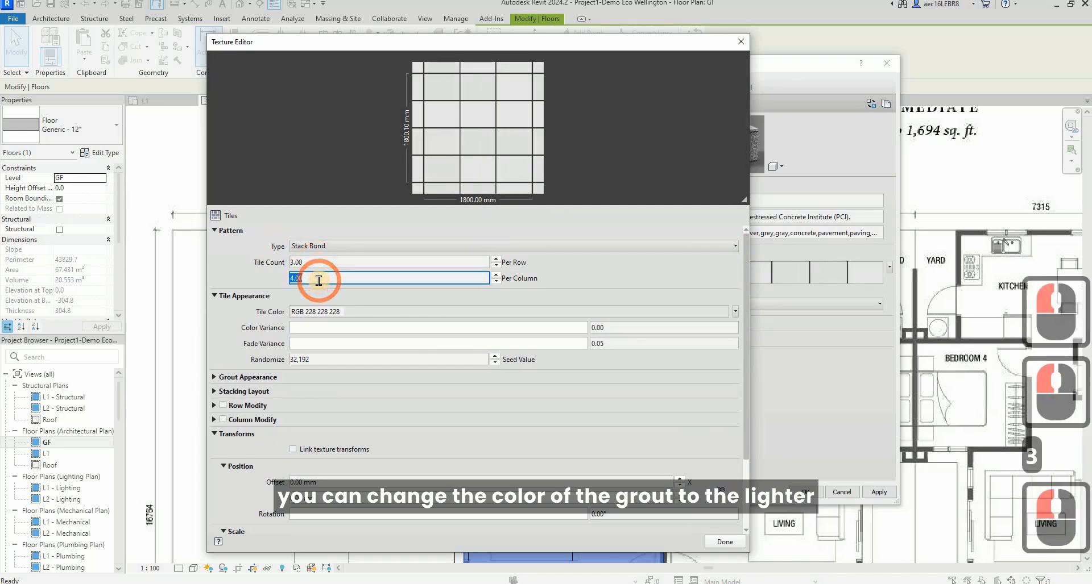
type("3")
double_click(330, 263)
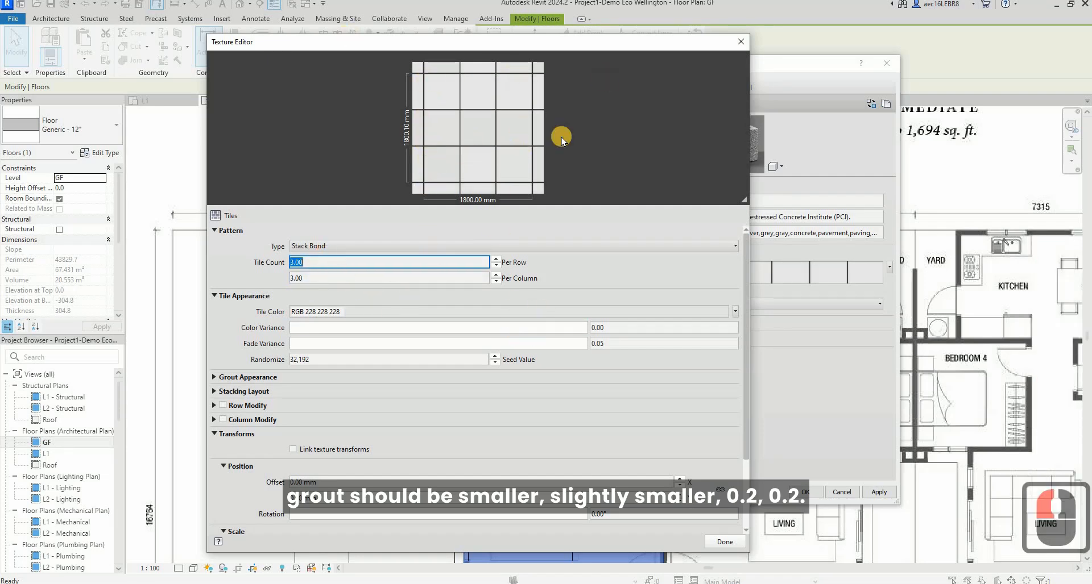
Lighten the grout color of the Tiles texture to RGB 201-201-201
left_click(213, 377)
left_click(348, 392)
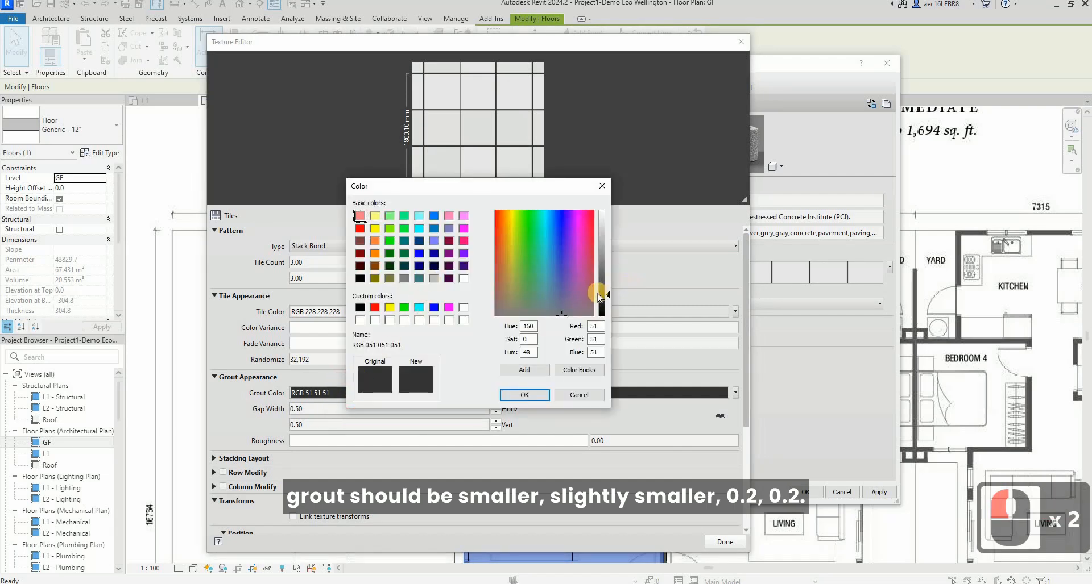
left_click(607, 257)
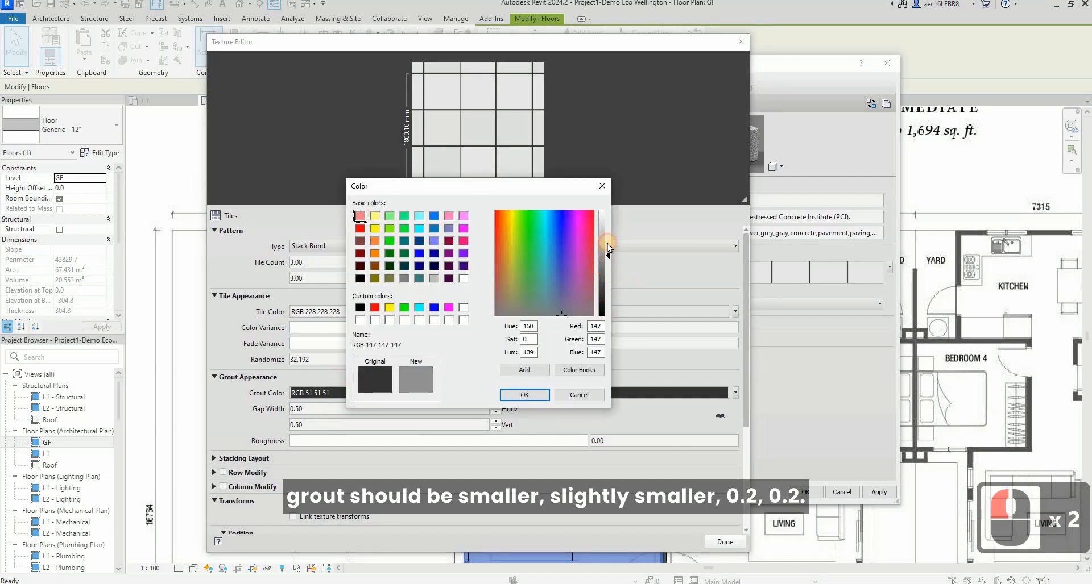
left_click_drag(607, 247, 608, 237)
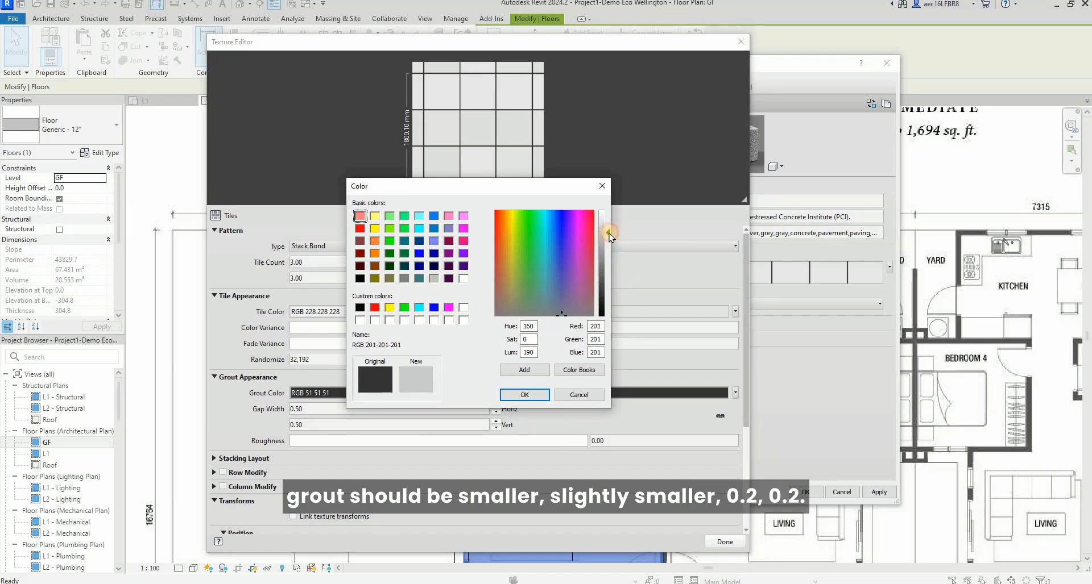
left_click(518, 395)
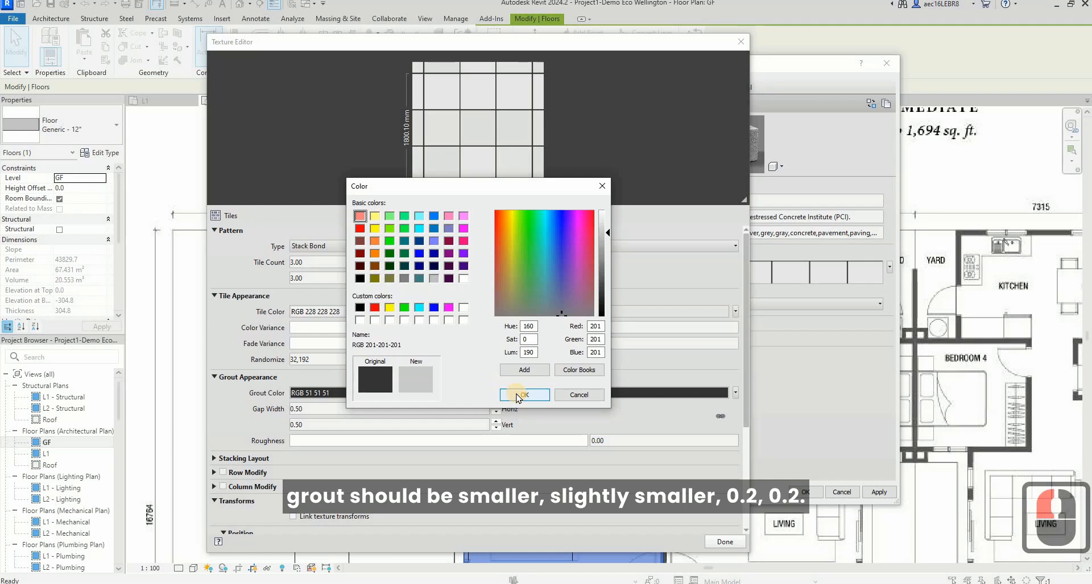
Set the grout gap width to 0.2 both horizontally and vertically
double_click(320, 409)
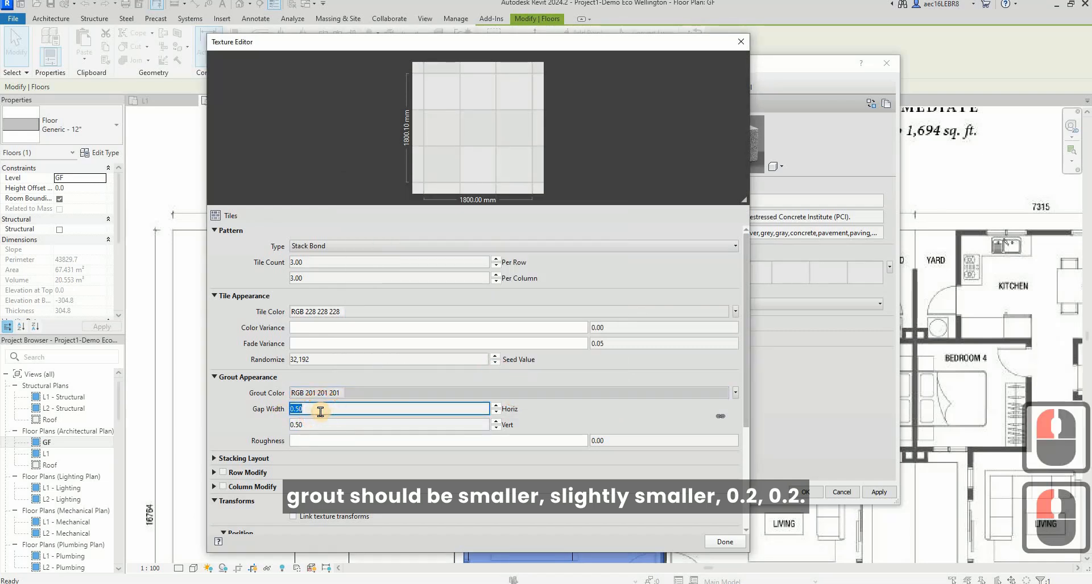
type("0.")
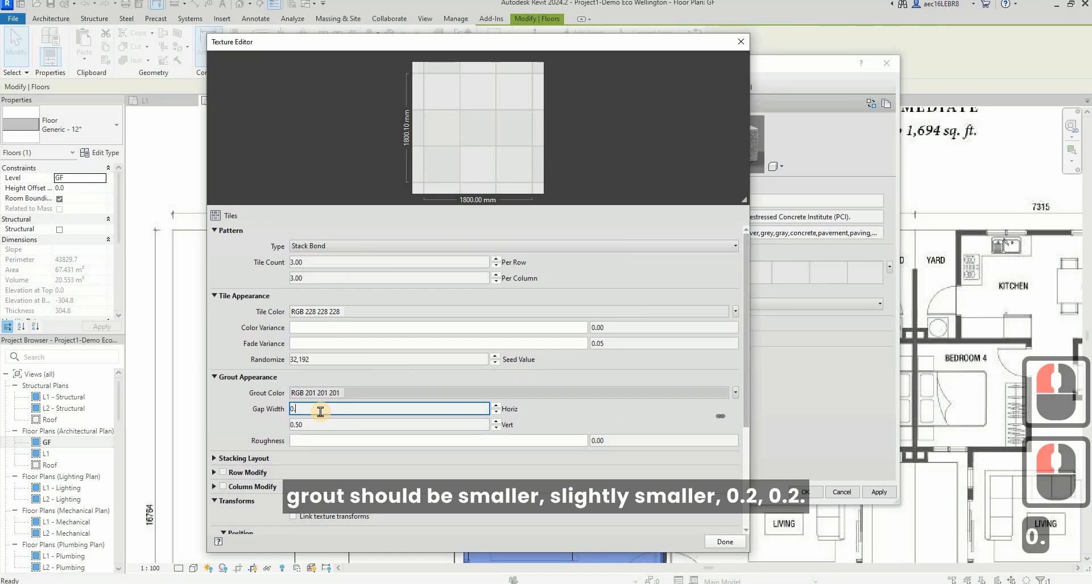
type("2")
double_click(323, 426)
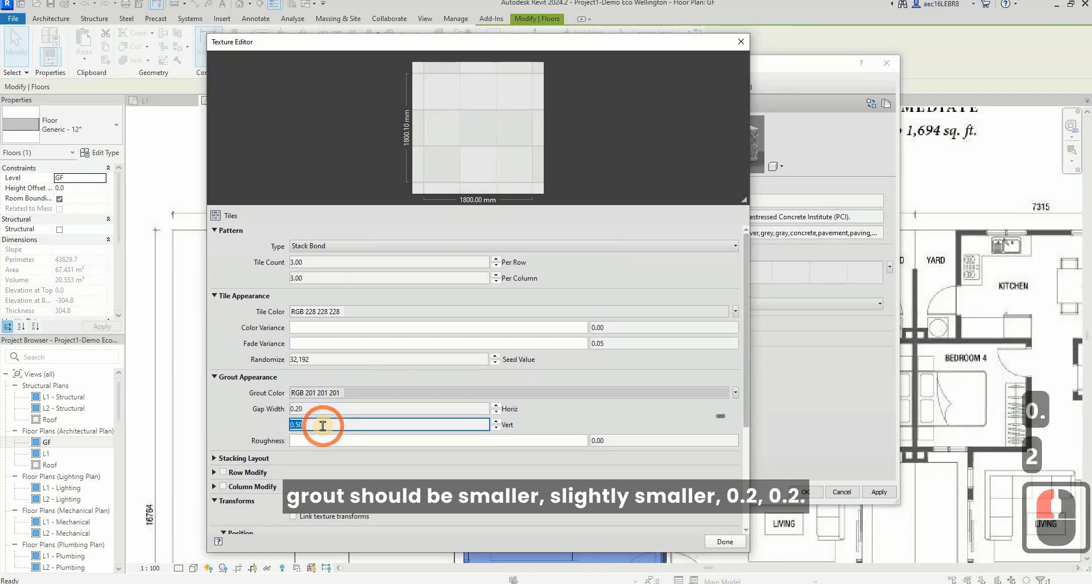
type("0.2")
double_click(335, 409)
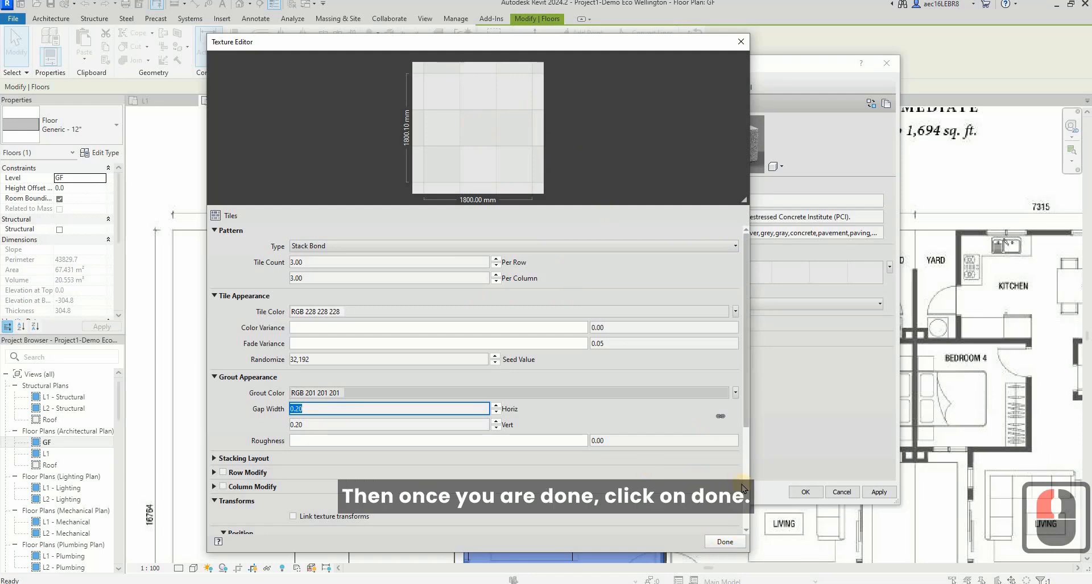
Accept the Tiles texture changes and assign the Ceramic Tile material to the Finish 2 layer
left_click(725, 542)
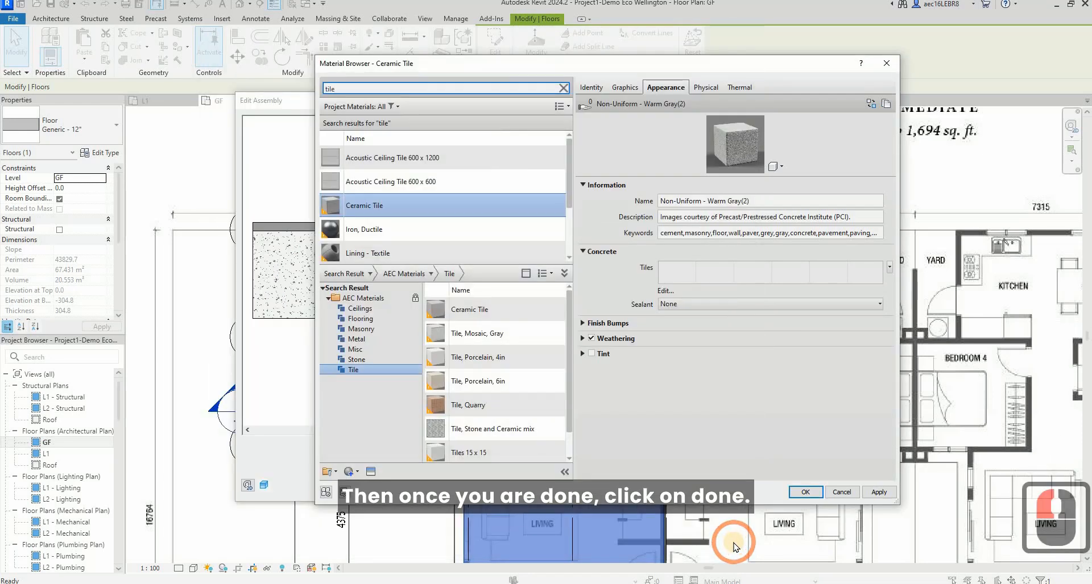
left_click(881, 494)
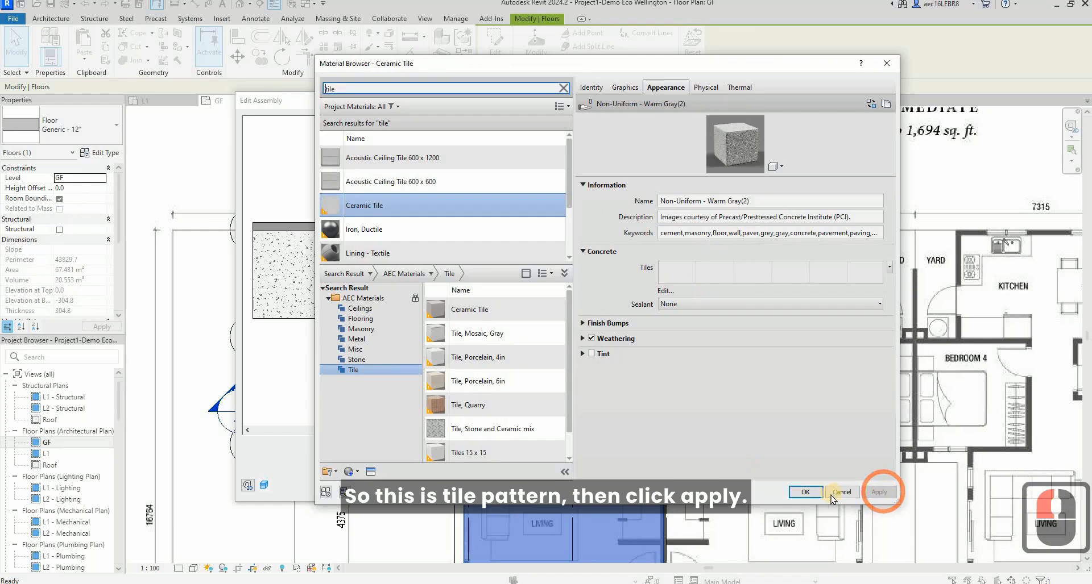
left_click(805, 492)
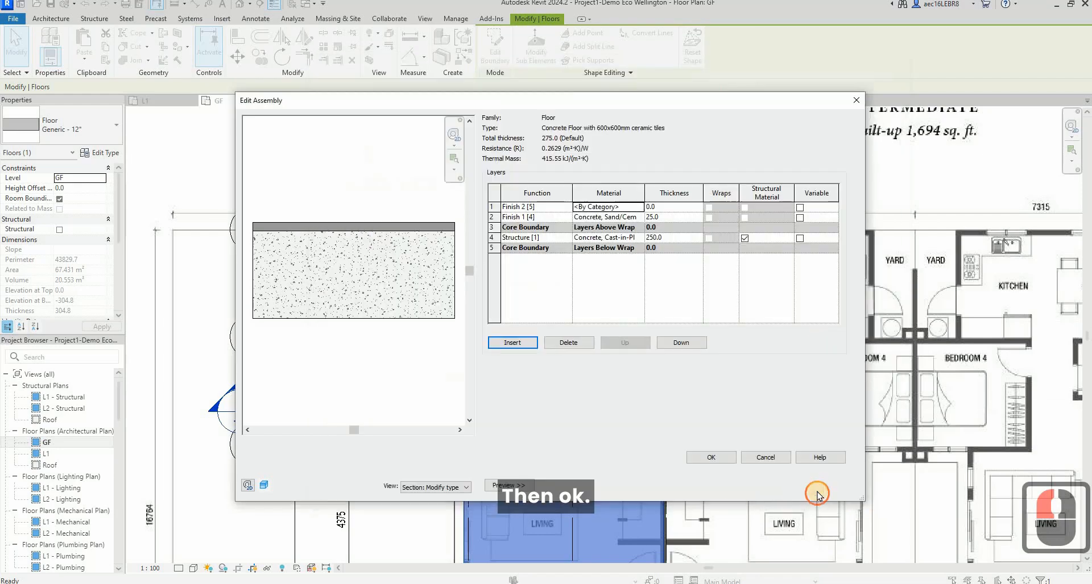
Set the Ceramic Tile layer's thickness to 10 mm and apply the layered structure to the floor type
left_click(673, 206)
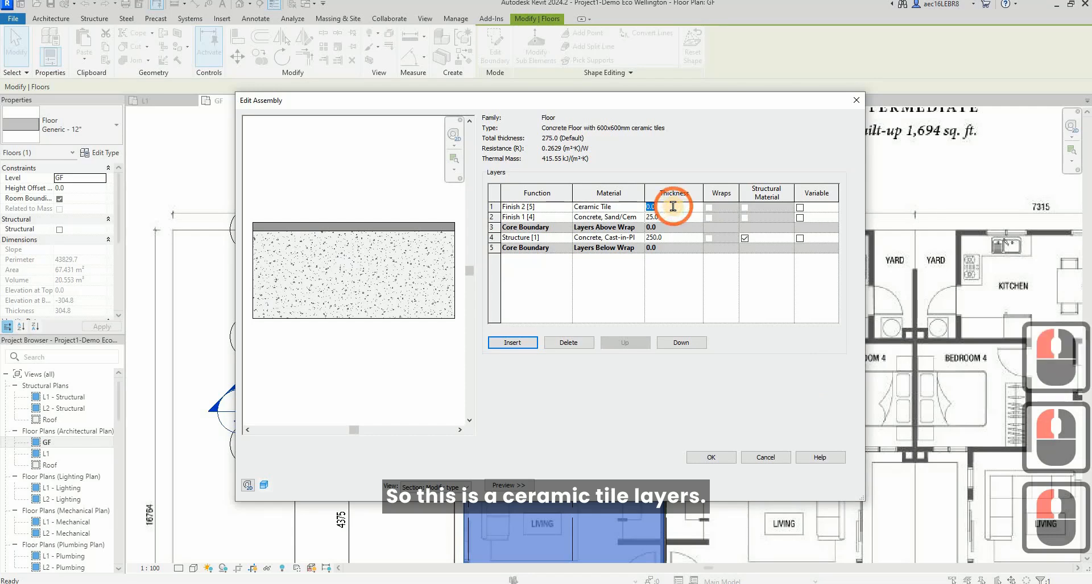
type("10")
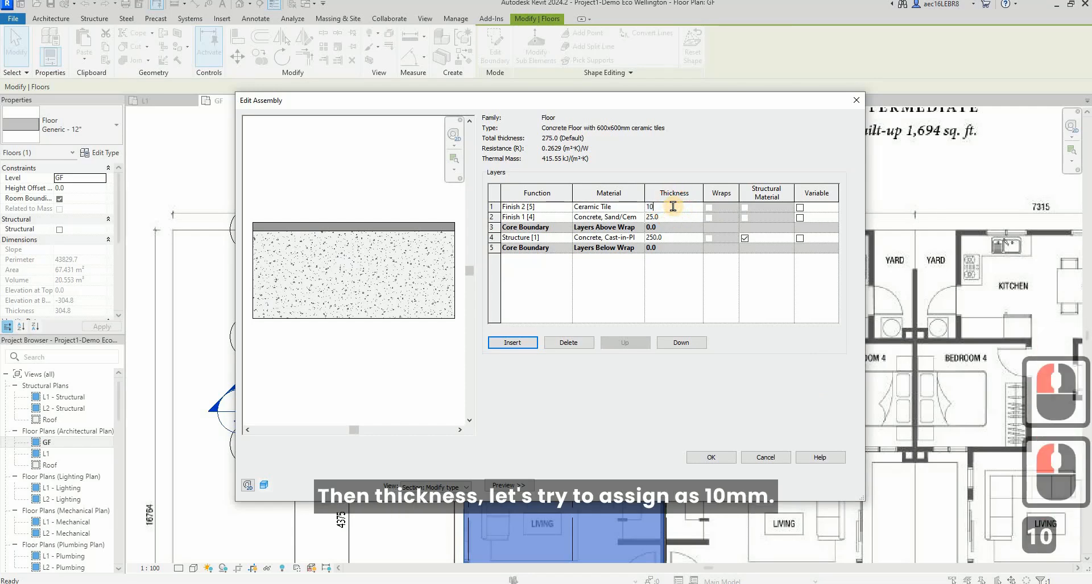
left_click(681, 237)
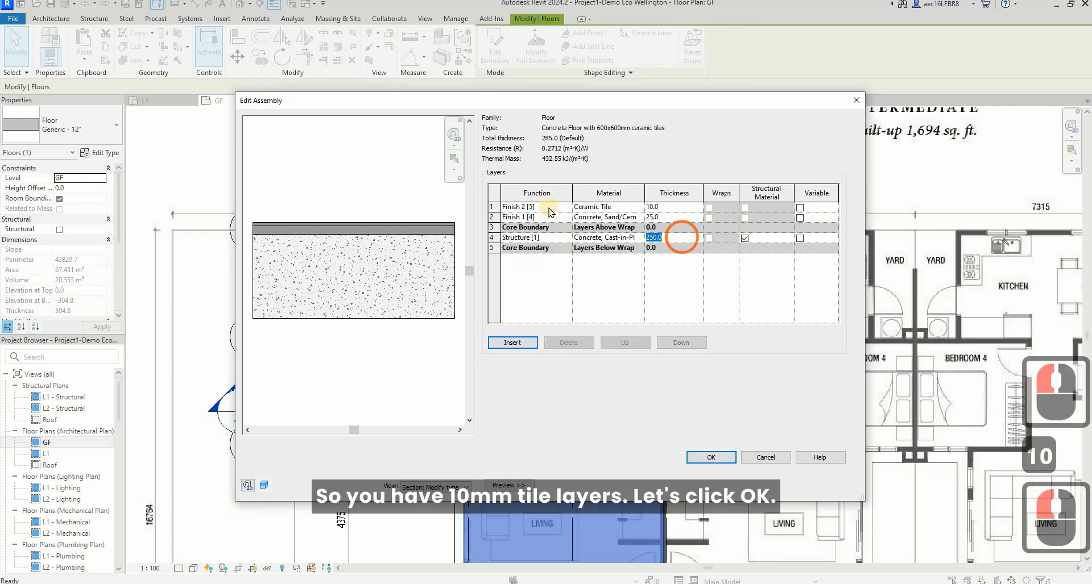
left_click(715, 457)
left_click(734, 486)
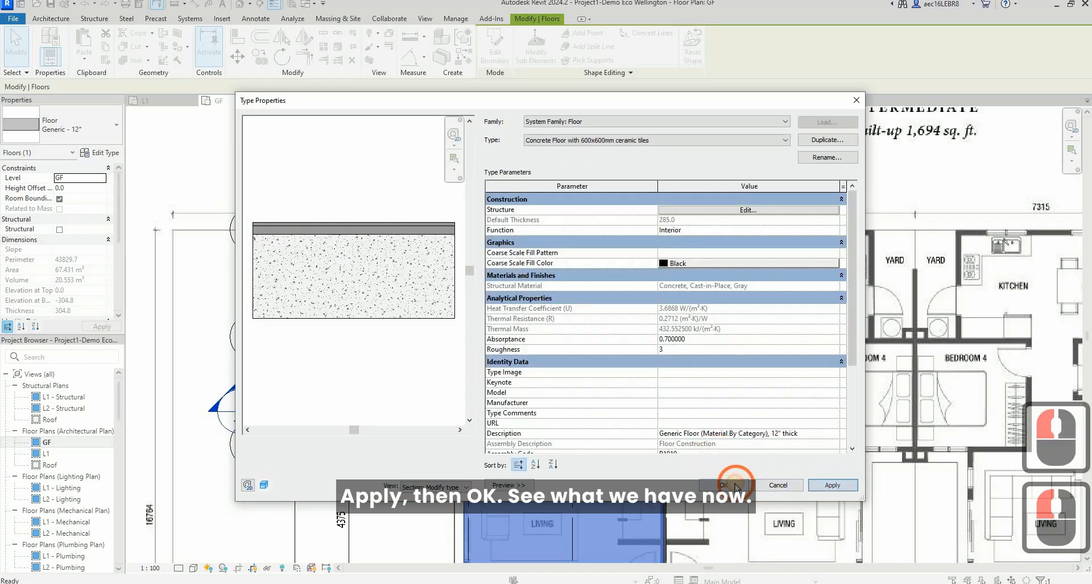
Examine the slab's tile finish and edges in the 3D view
left_click(402, 161)
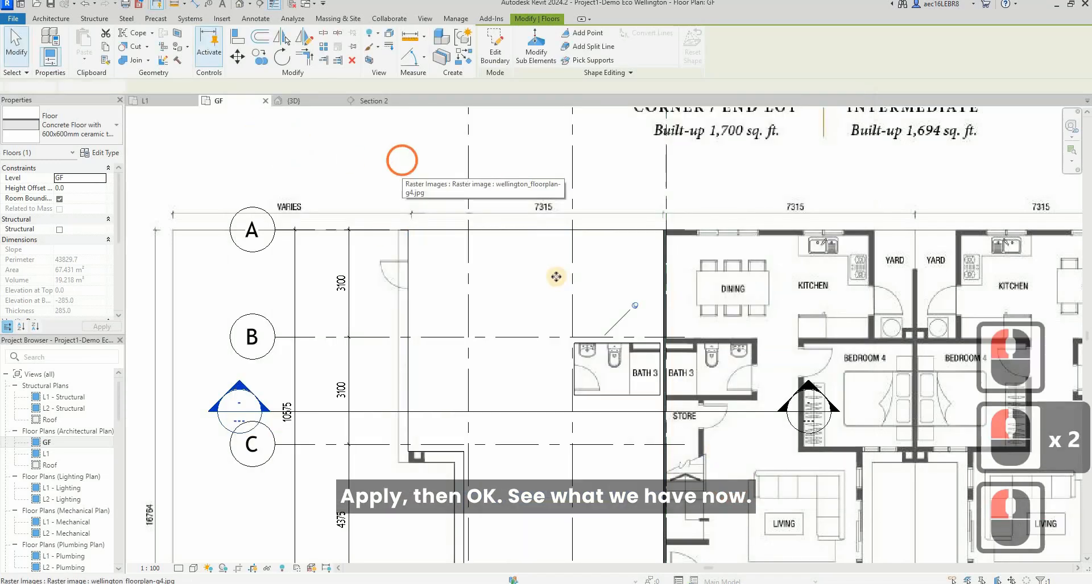
left_click(556, 277)
left_click(307, 98)
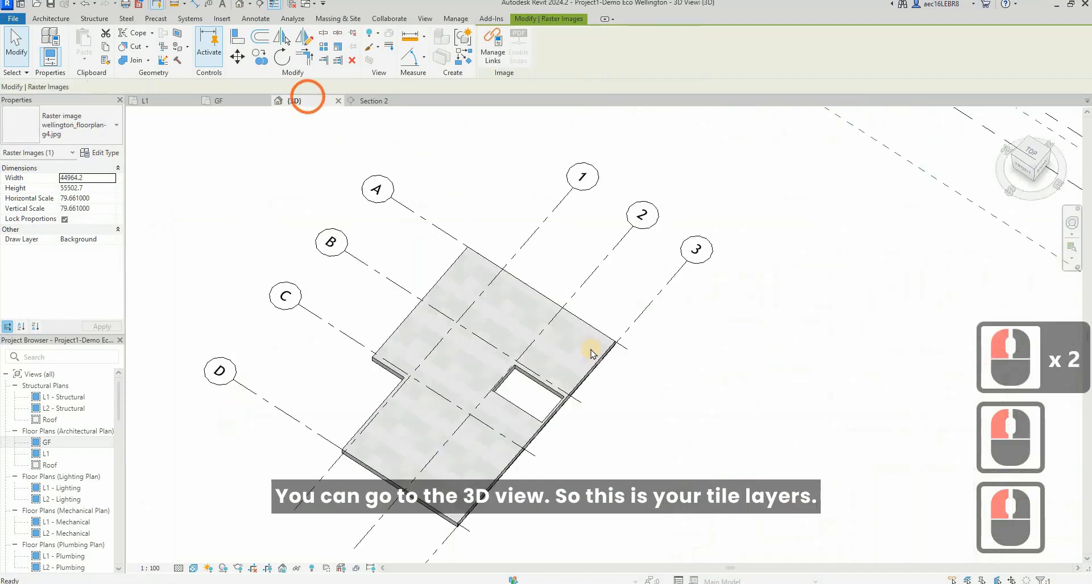
scroll(554, 463, "up", 8)
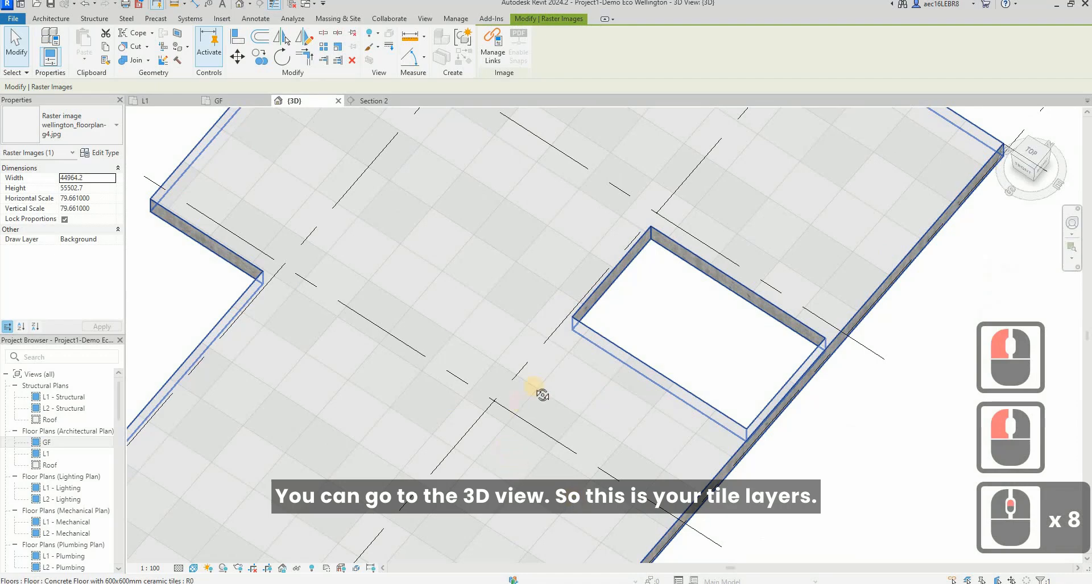
middle_click_drag(541, 395, 468, 390, "shift")
middle_click_drag(509, 429, 421, 309, "shift")
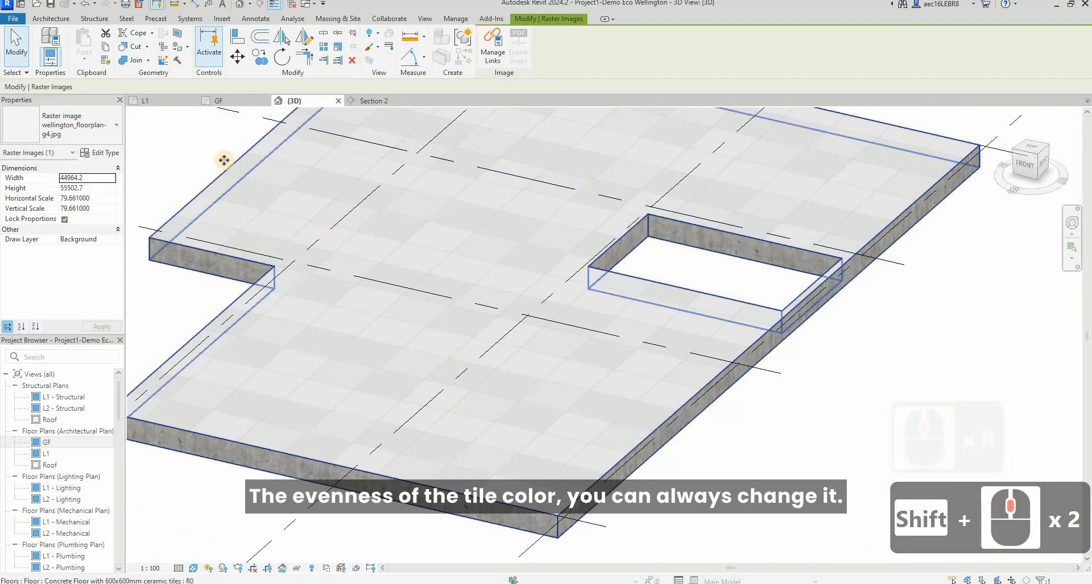
Open the Tiles texture of the Ceramic Tile material in the selected floor type's structure for editing
left_click(251, 250)
left_click(100, 153)
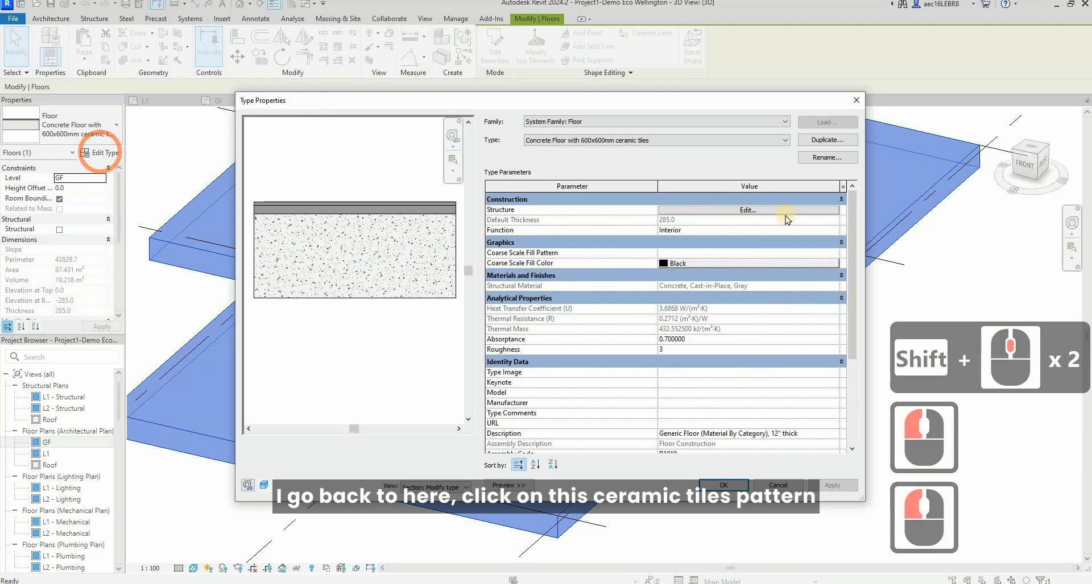
left_click(788, 212)
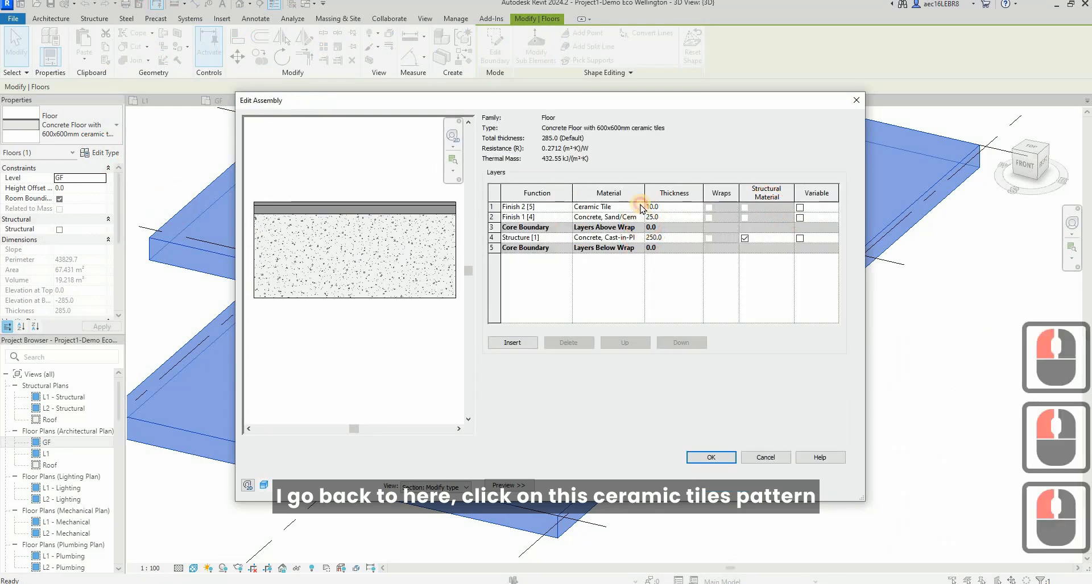
left_click(641, 207)
left_click(641, 207)
left_click(665, 87)
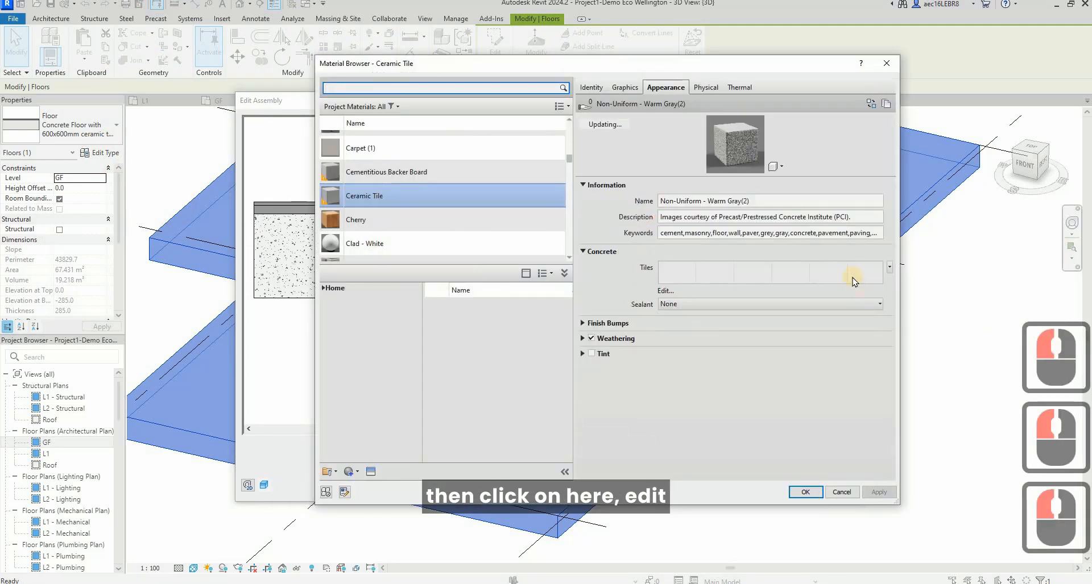
left_click(809, 275)
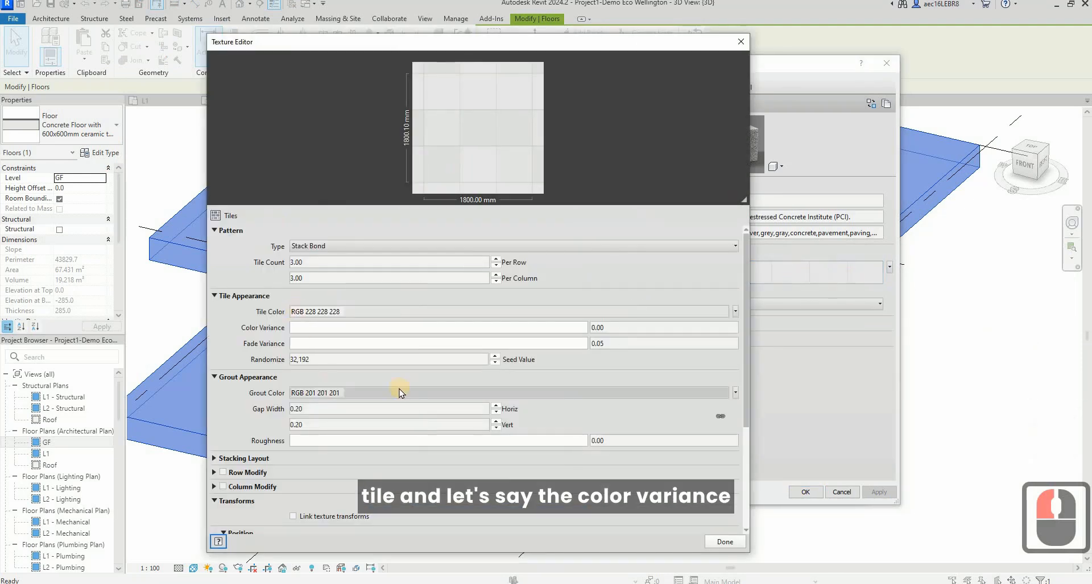
Even out the tile color by setting Fade Variance to 0, keeping Color Variance at 0, and accept the texture
left_click(319, 327)
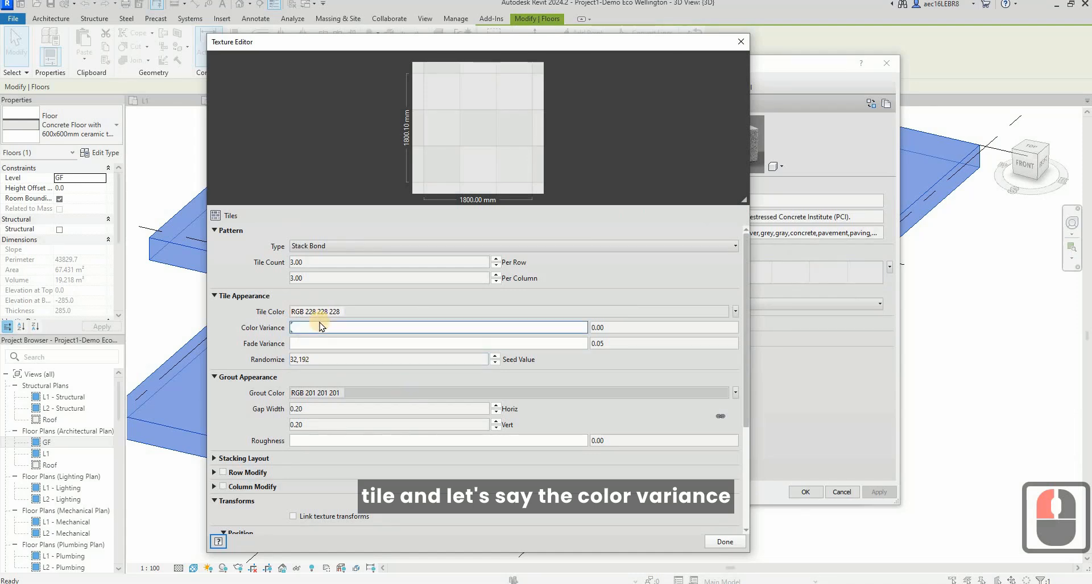
left_click(296, 346)
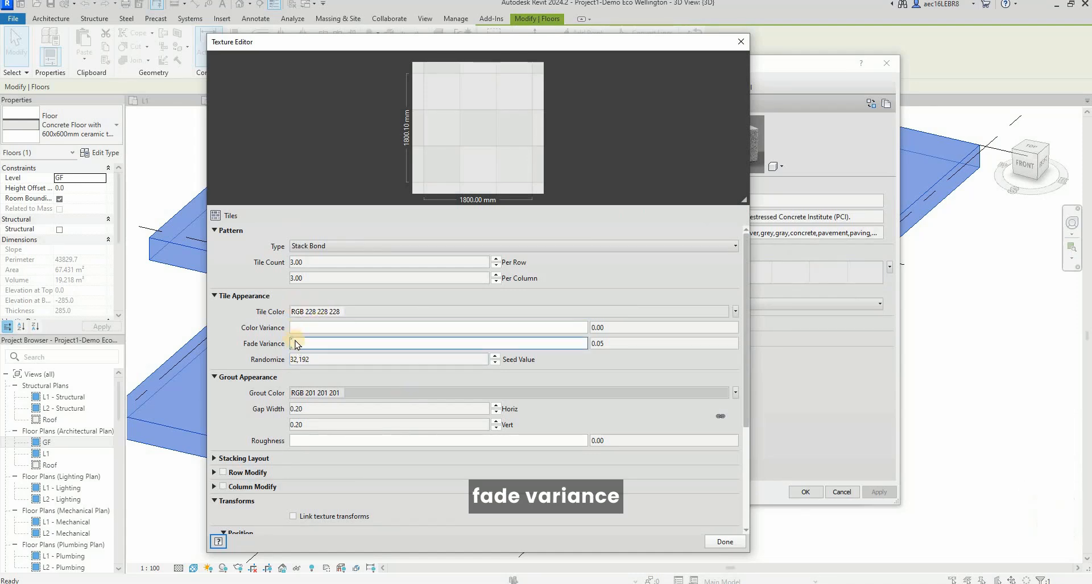
left_click_drag(294, 344, 395, 348)
left_click(395, 348)
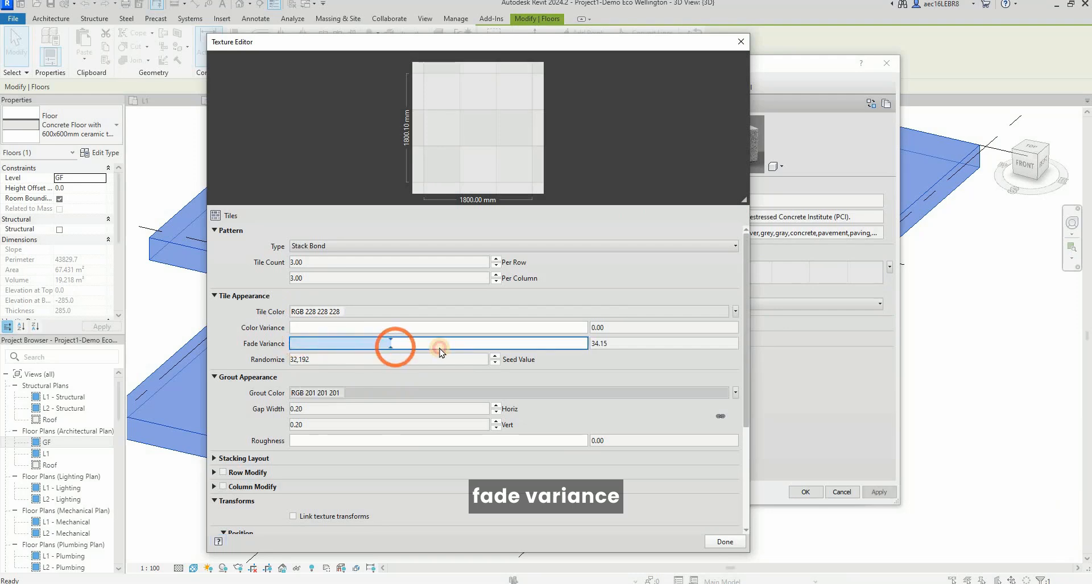
left_click(441, 348)
left_click_drag(313, 351, 275, 350)
left_click(291, 329)
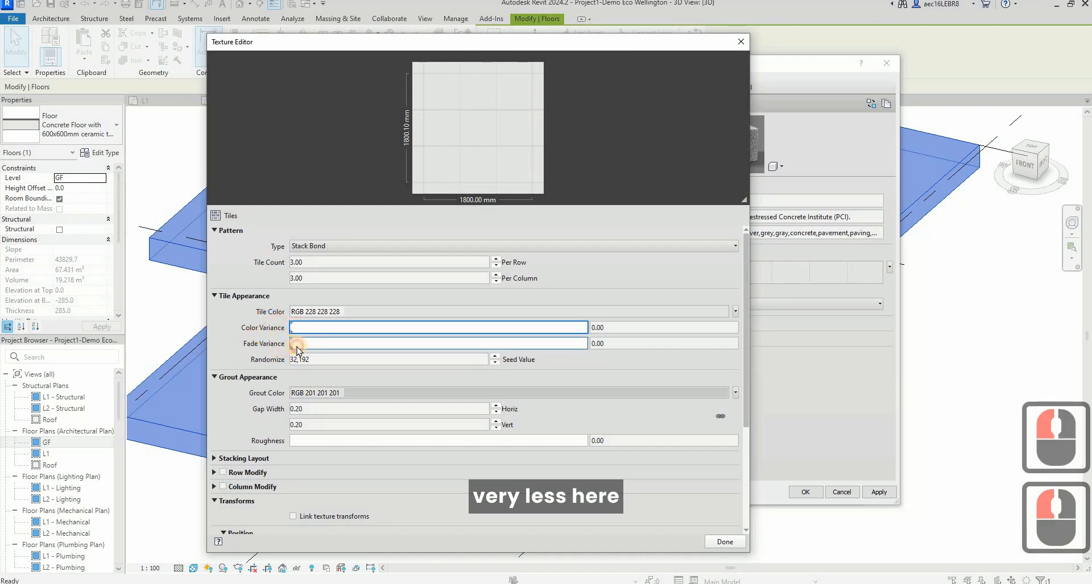
left_click(295, 344)
left_click_drag(295, 347, 288, 344)
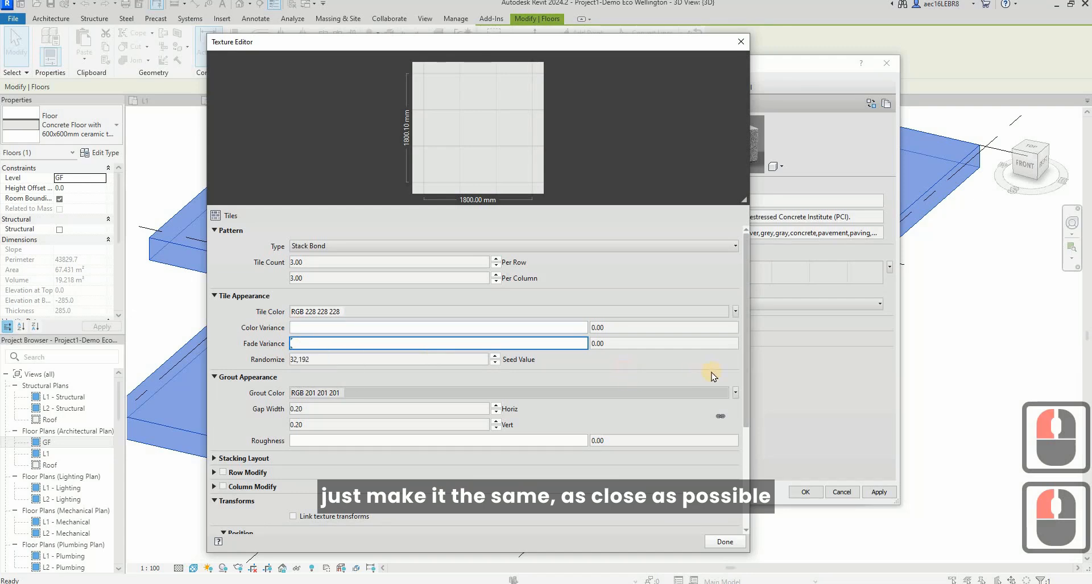
left_click(746, 453)
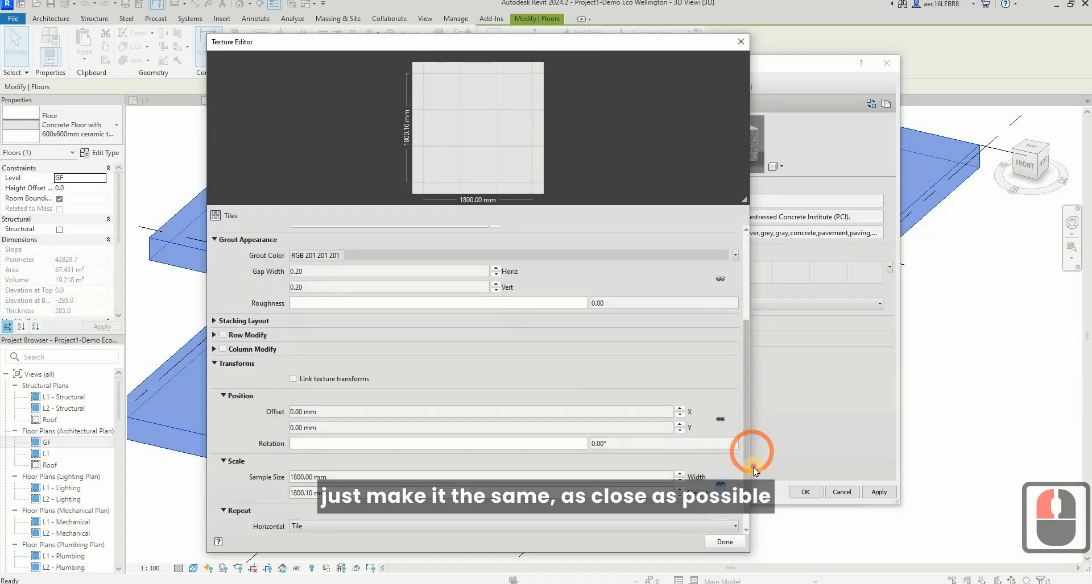
left_click(723, 543)
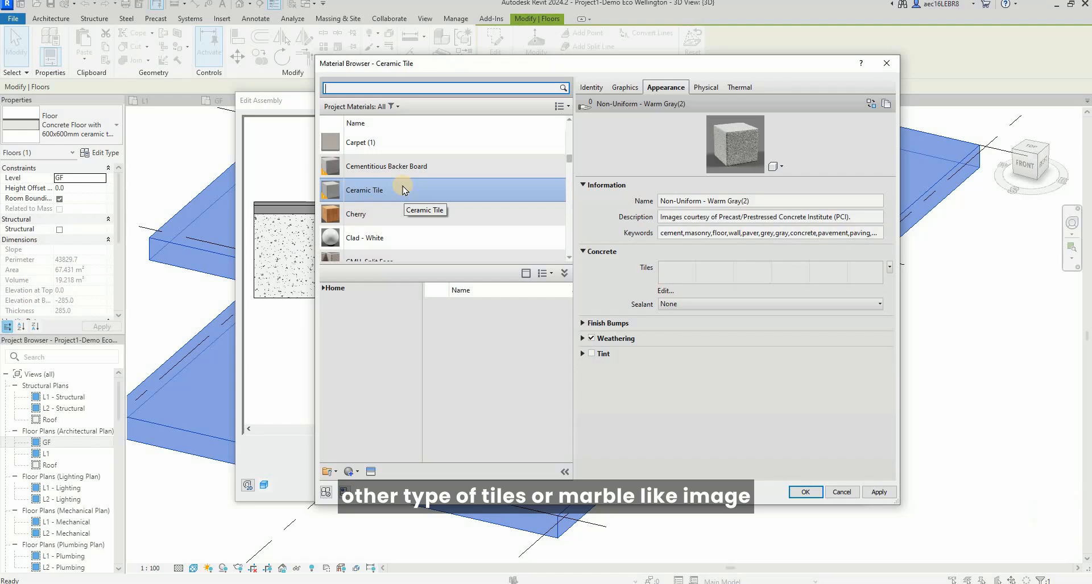
Review the Ceramic Tile material's Tiles texture settings and the alternative texture sources, such as Image
left_click(721, 277)
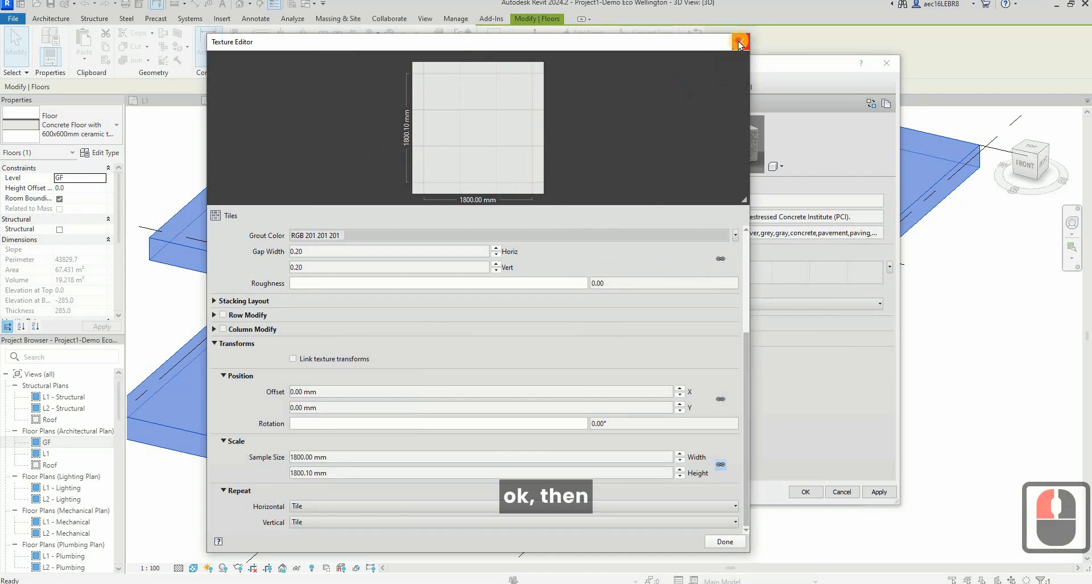
left_click(873, 240)
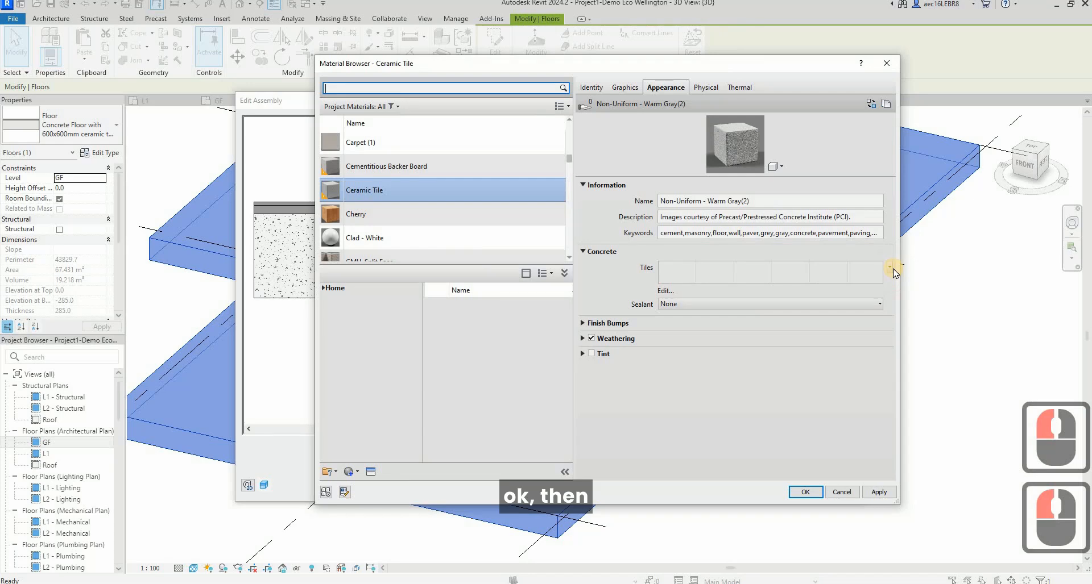
left_click(889, 267)
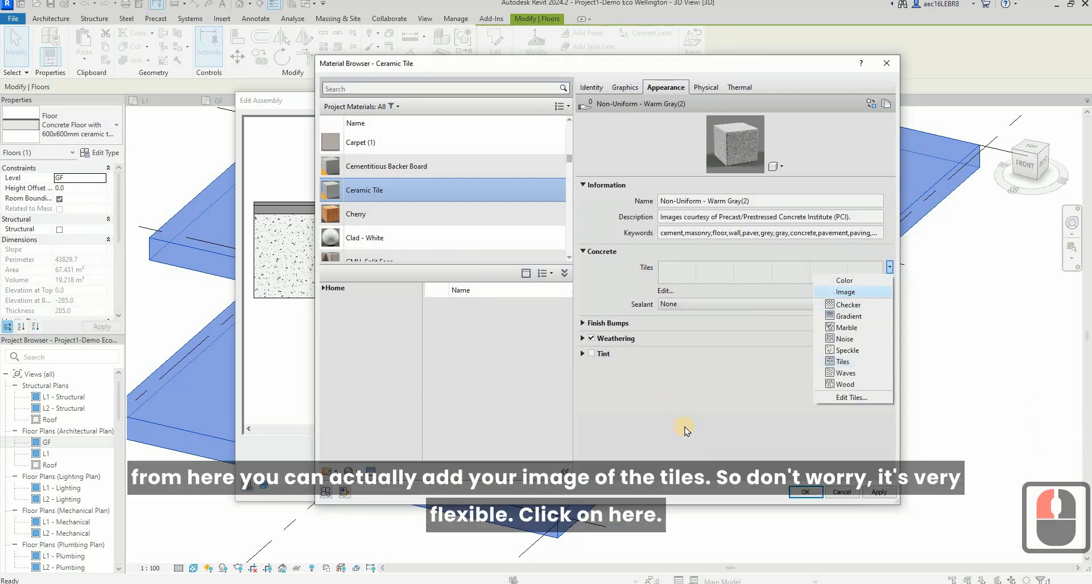
left_click(463, 300)
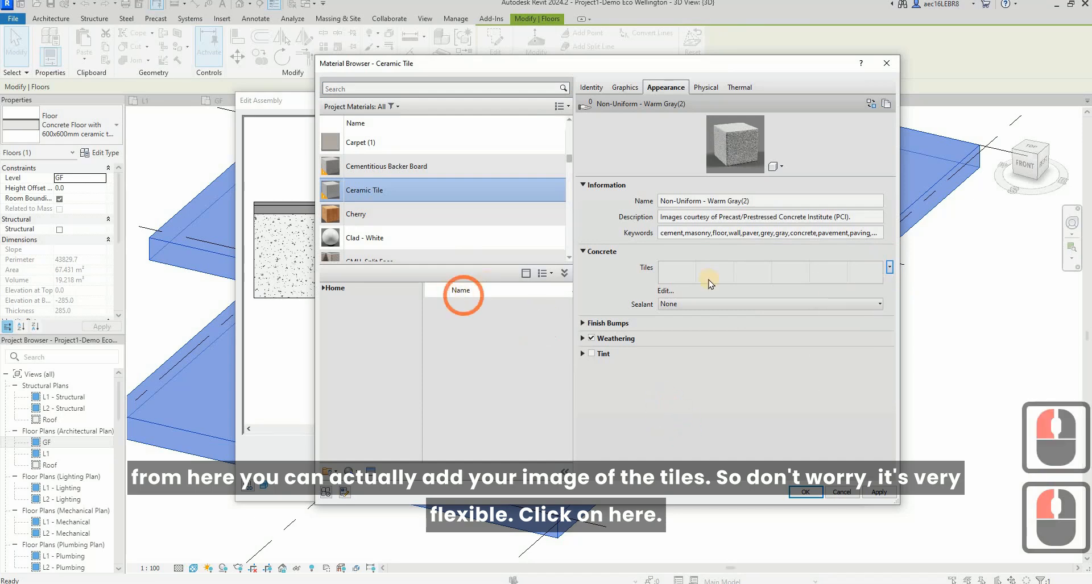
left_click(762, 277)
left_click(707, 283)
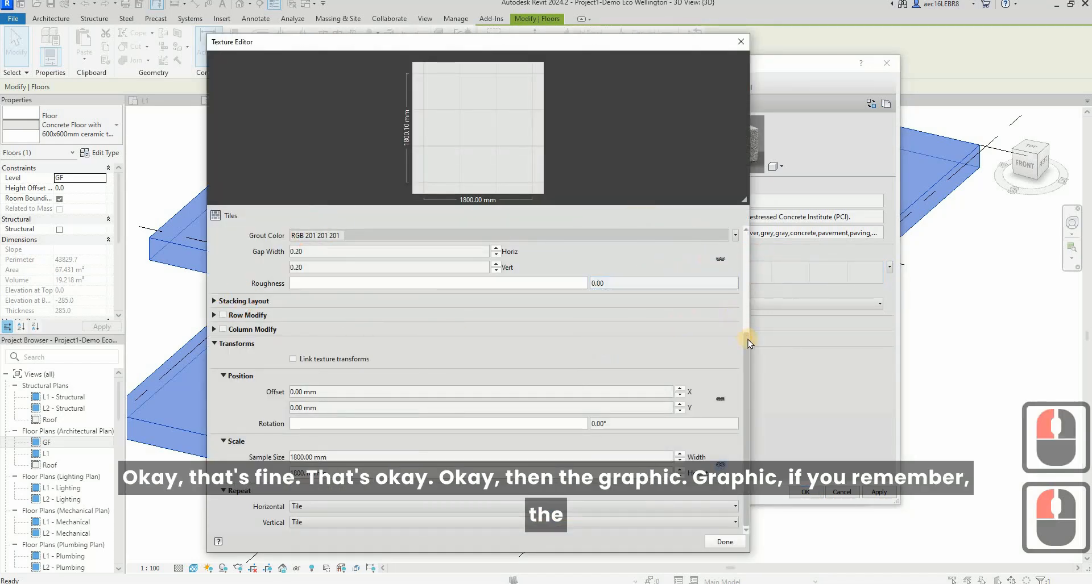
left_click_drag(746, 357, 751, 263)
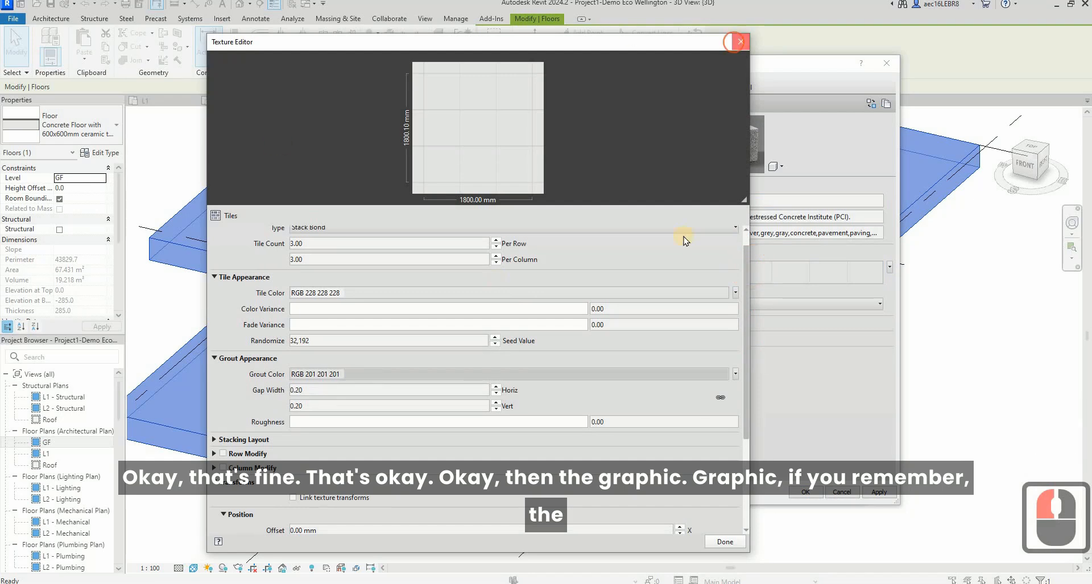
left_click(740, 40)
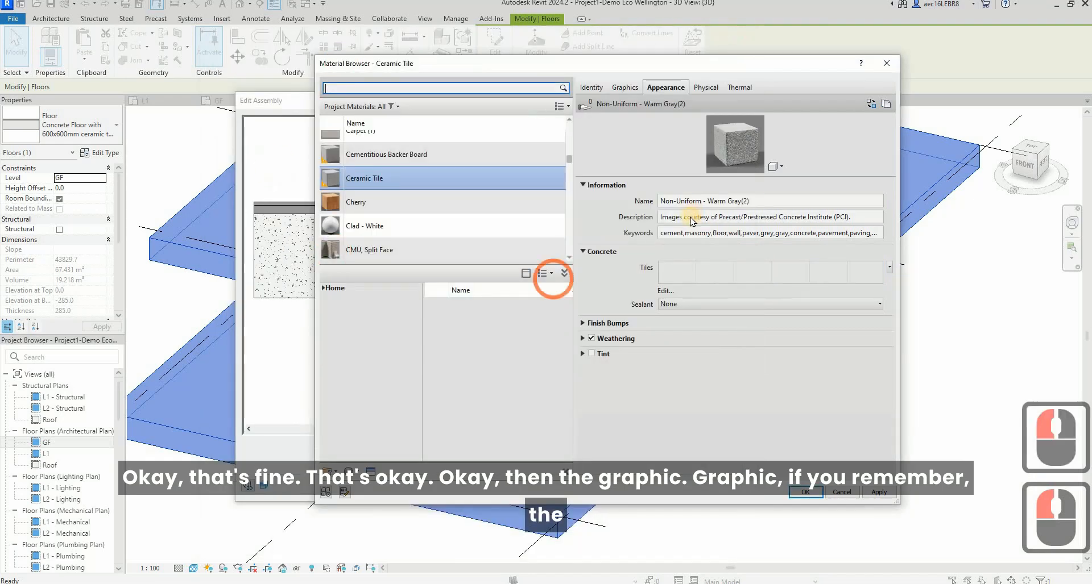
Set the Ceramic Tile material's surface foreground to the 600 x 600mm model pattern and apply it to the floor type
left_click(623, 89)
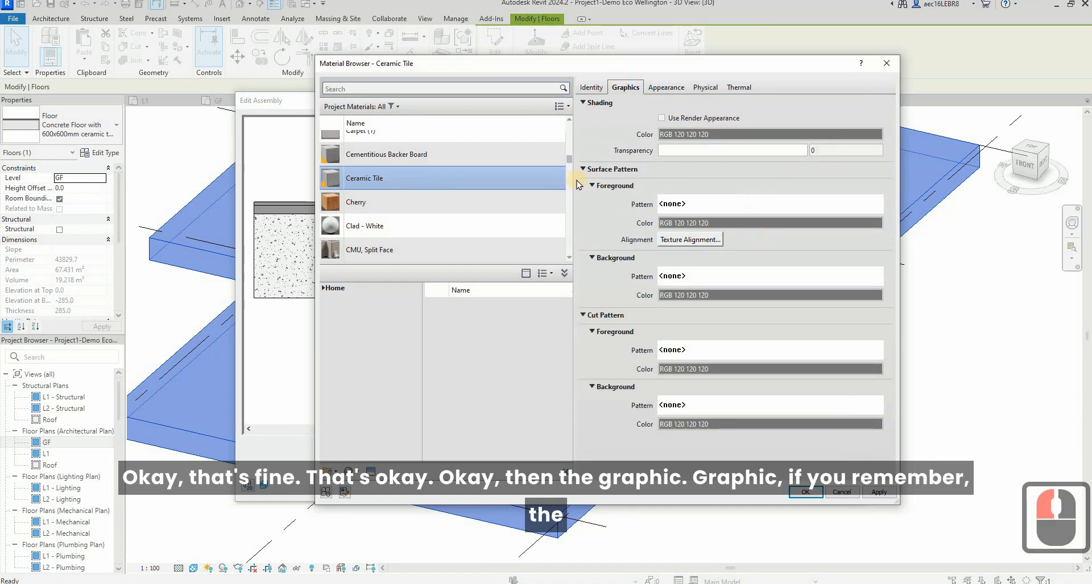
left_click(785, 204)
left_click_drag(629, 167, 445, 138)
double_click(419, 165)
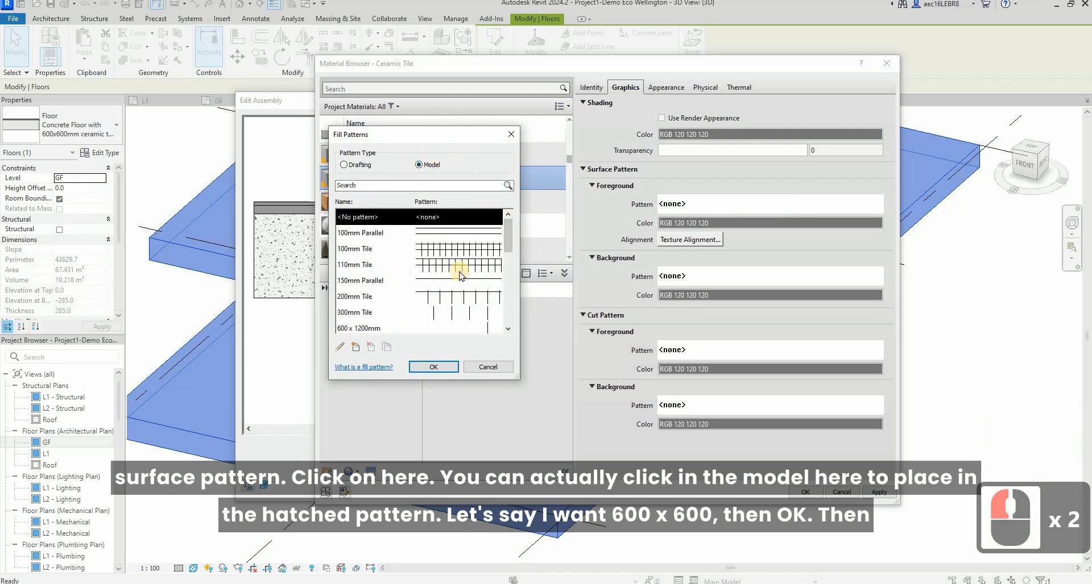
left_click(508, 255)
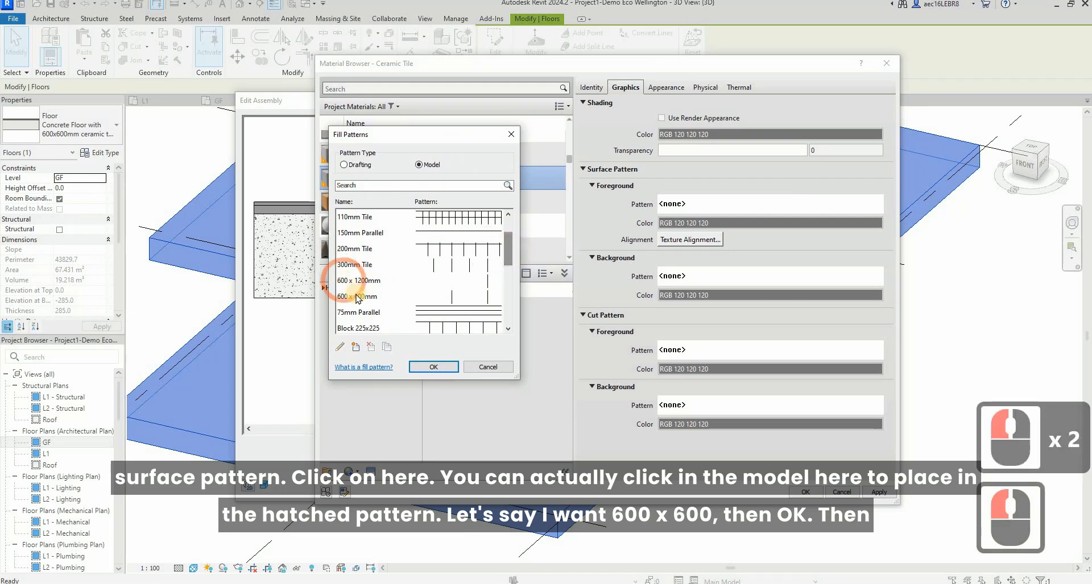
left_click(342, 296)
left_click(435, 368)
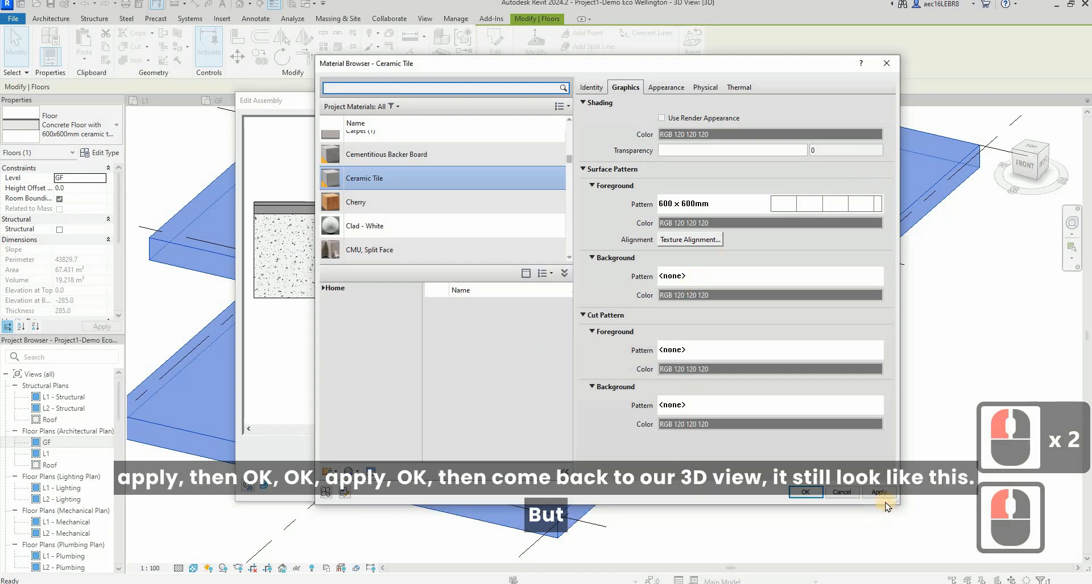
left_click(881, 493)
left_click(805, 493)
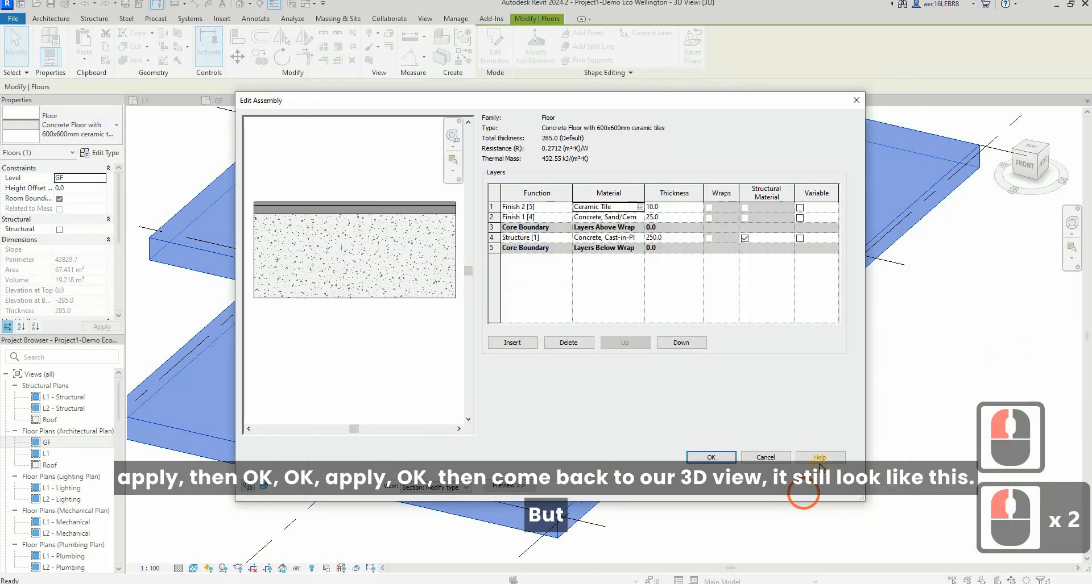
left_click(709, 458)
left_click(834, 487)
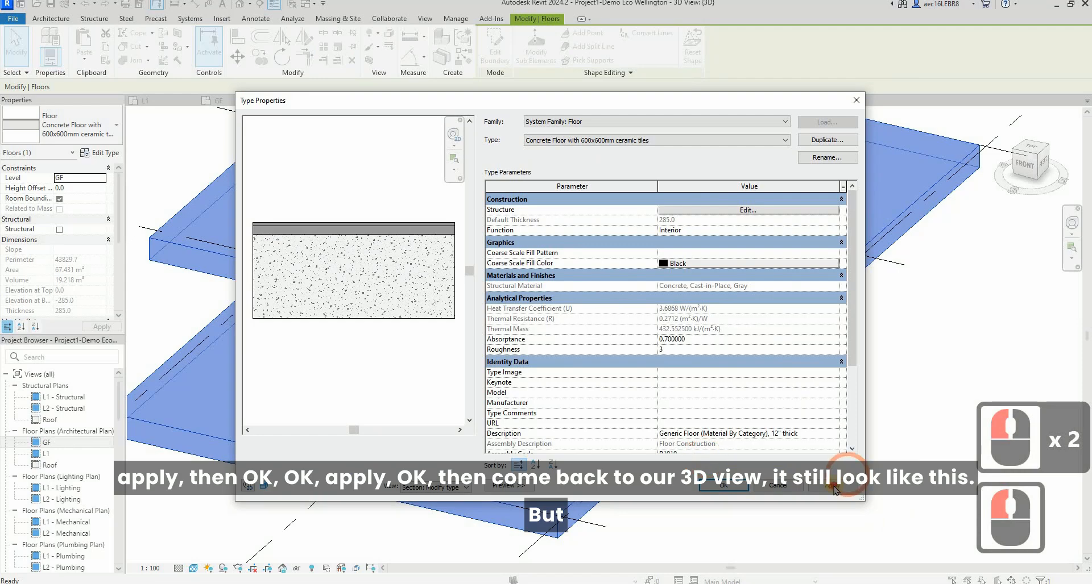
Close the floor type's properties, deselect the floor and set the GF floor plan's detail level to Fine
left_click(719, 489)
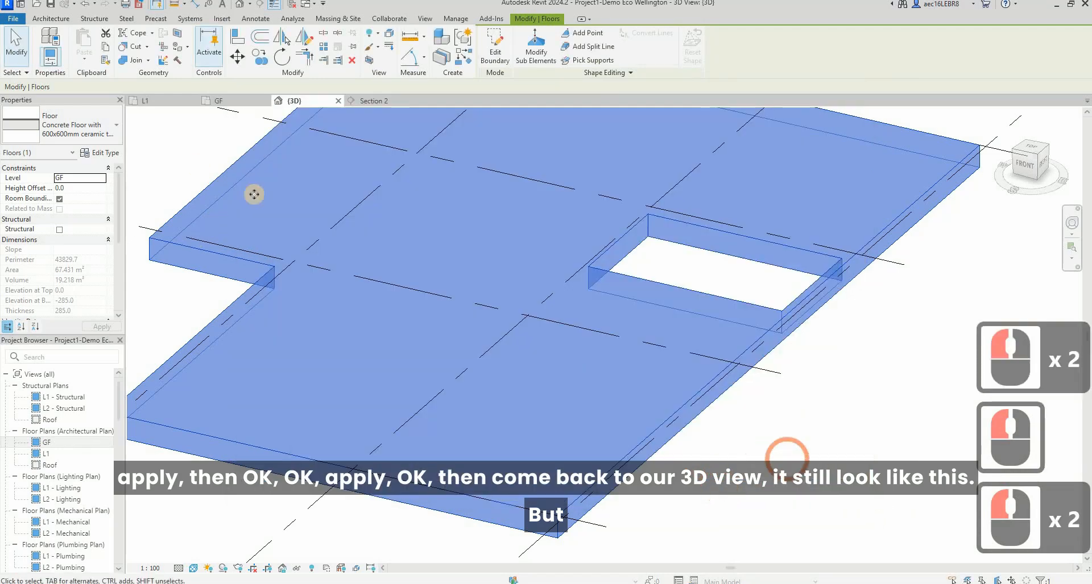
left_click(190, 261)
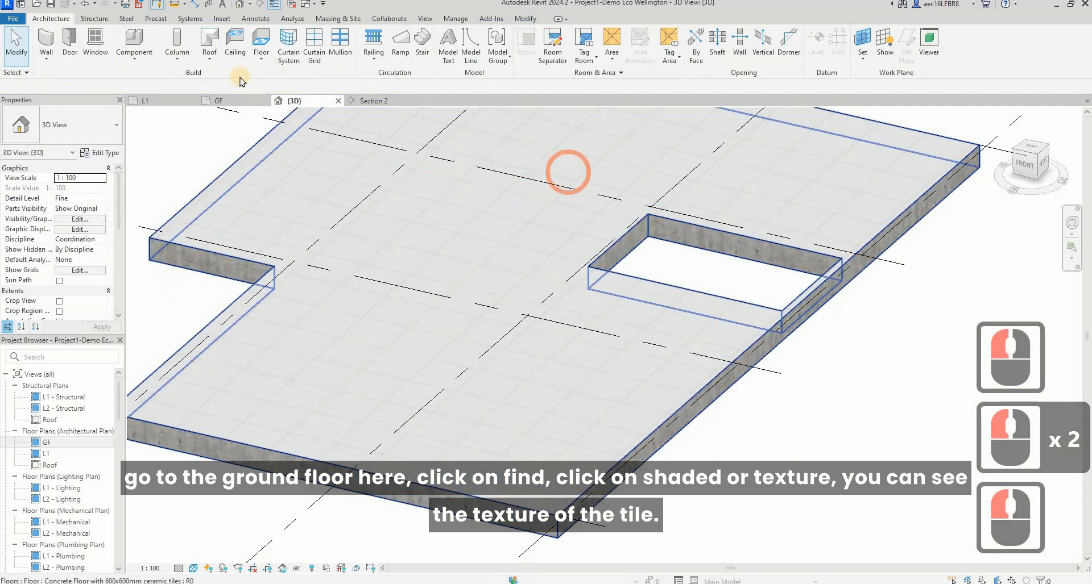
left_click(245, 102)
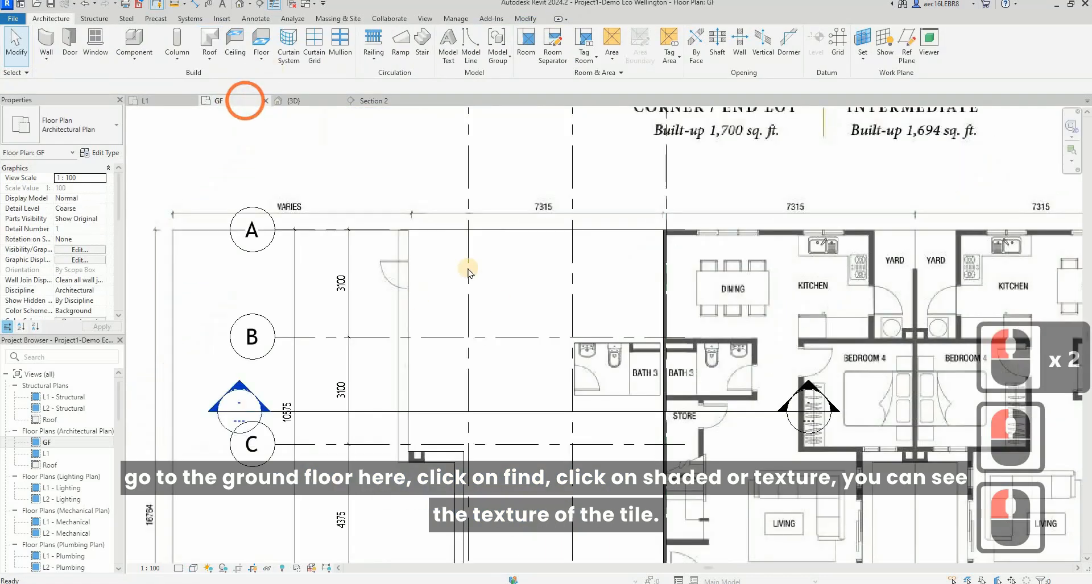
left_click(179, 569)
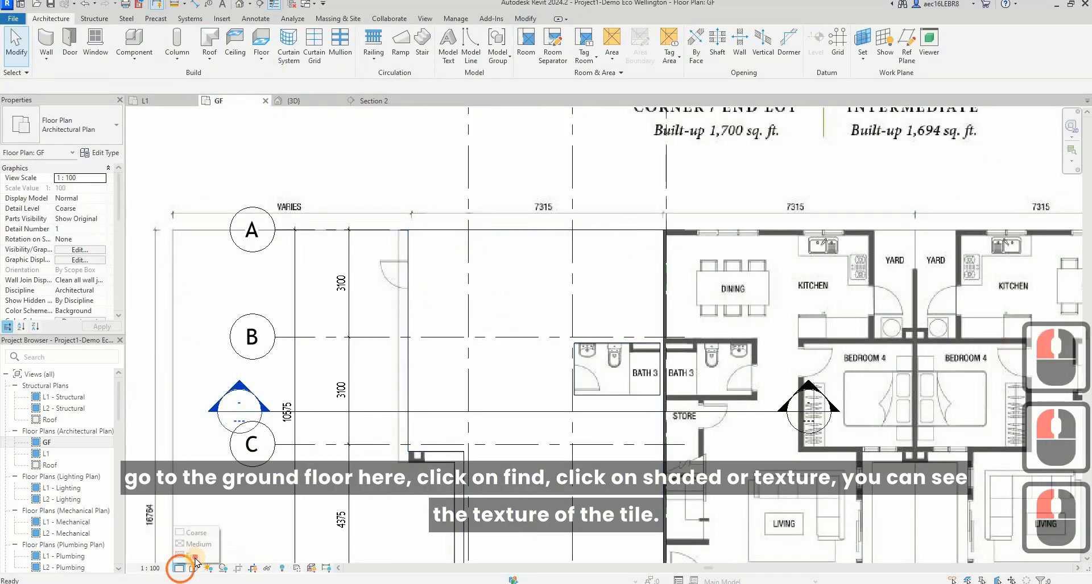
left_click(193, 552)
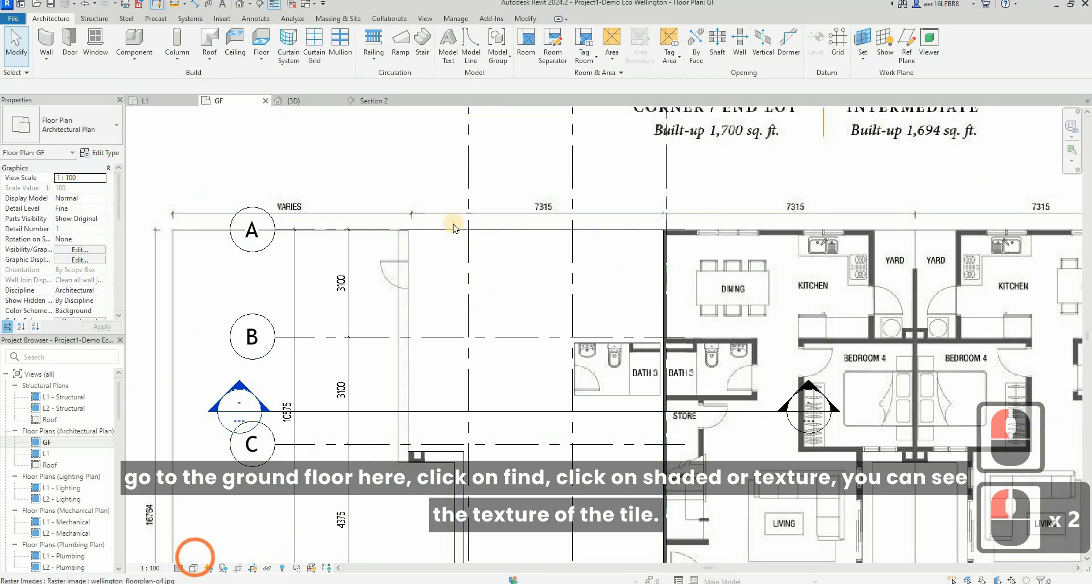
Preview the ground floor slab in the GF plan with the Shaded and Textures visual styles
left_click(193, 568)
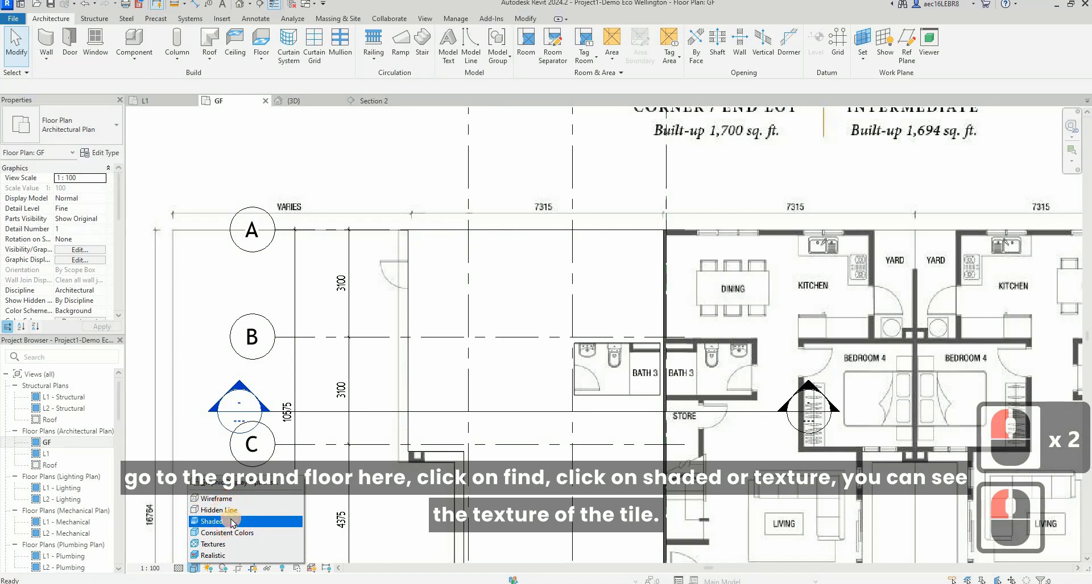
left_click(232, 522)
left_click(194, 568)
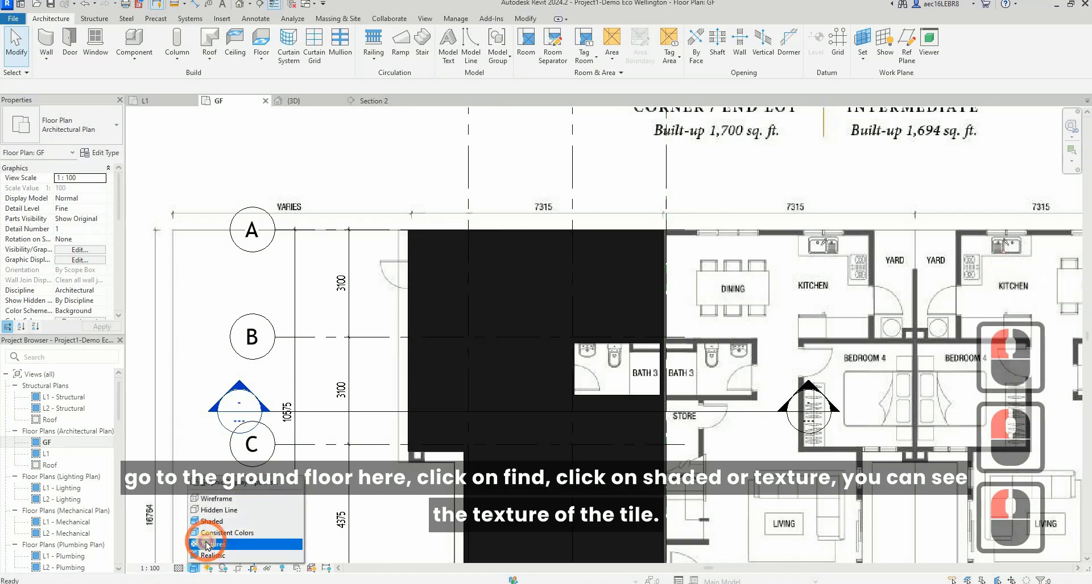
left_click(214, 546)
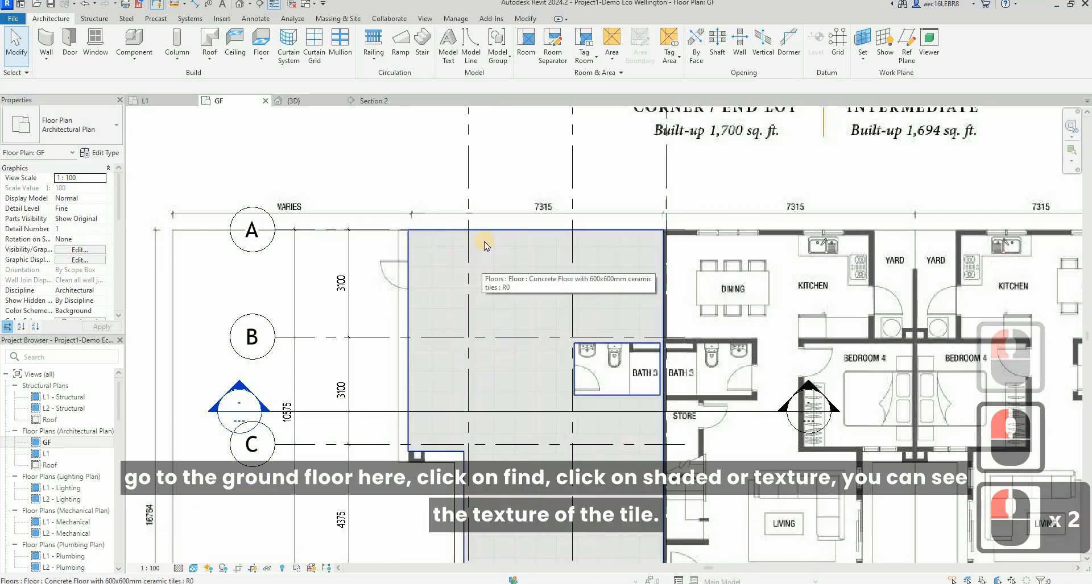
left_click(321, 180)
left_click(147, 129)
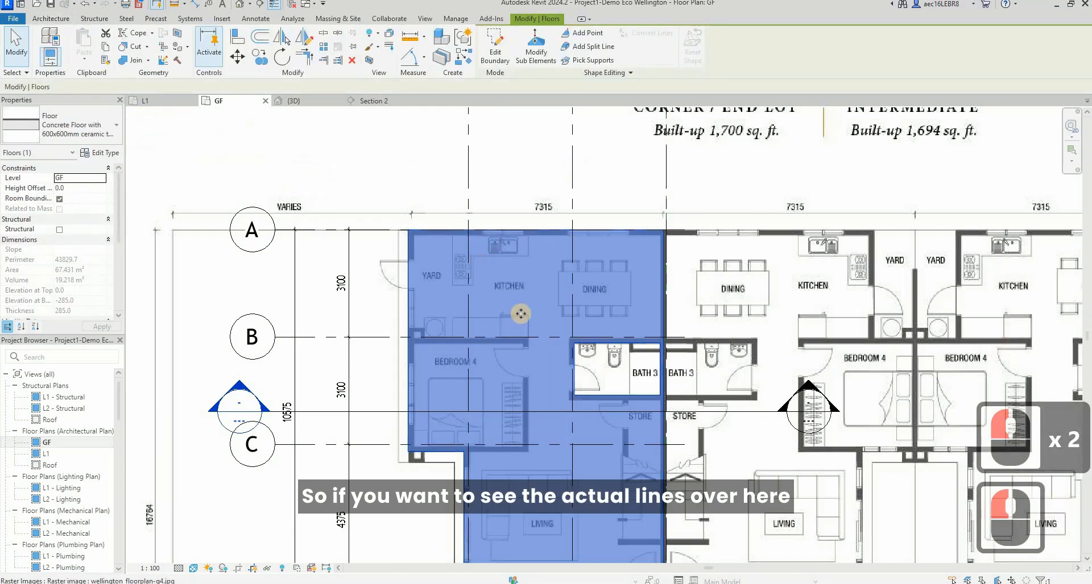
double_click(445, 297)
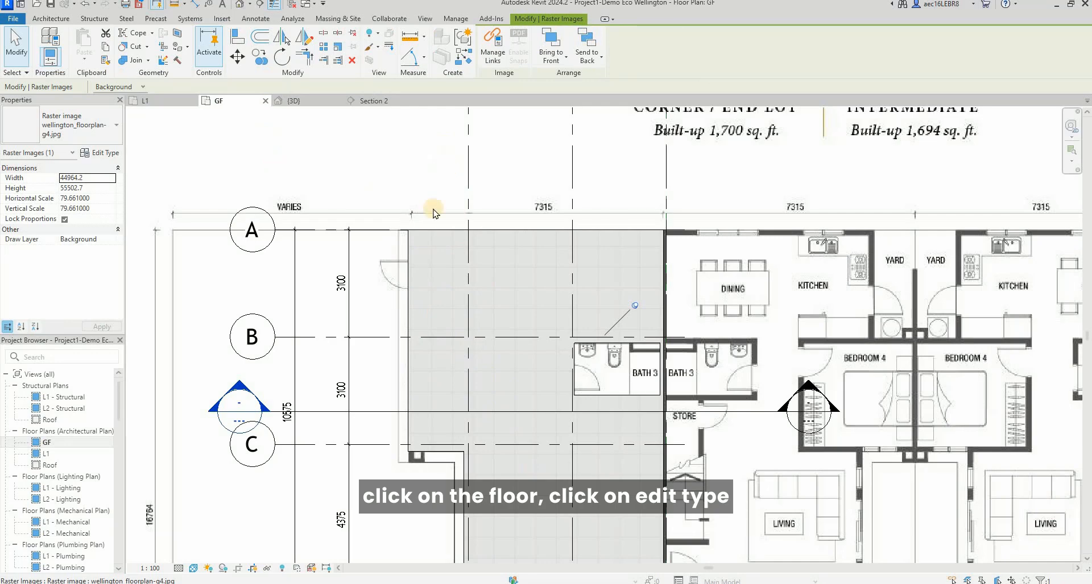
Open the Ceramic Tile material from the selected floor type's structure and keep 600 x 600mm as its surface foreground pattern
key("Escape")
key("Escape")
left_click(409, 236)
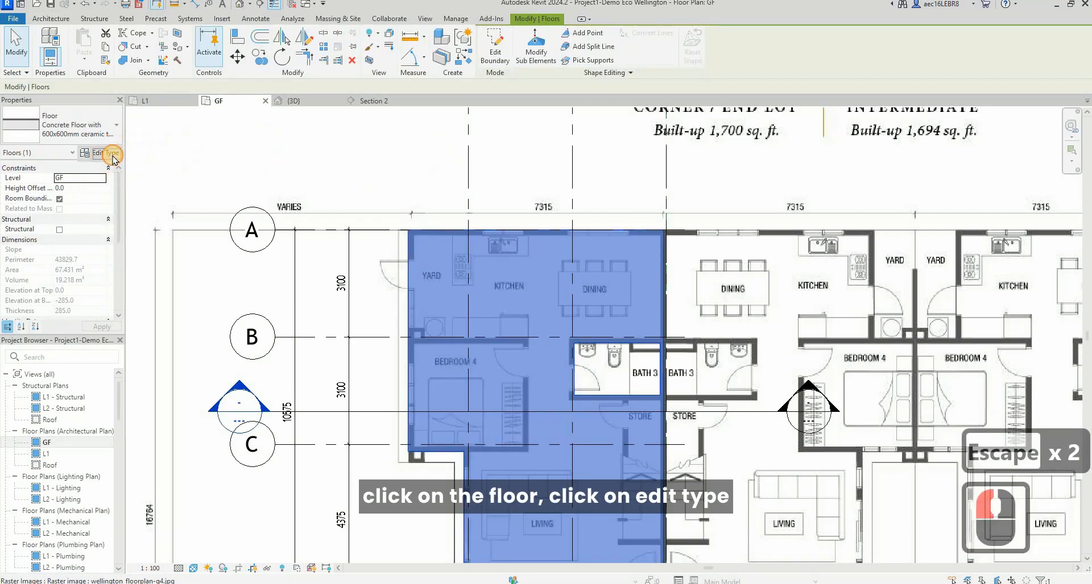
left_click(112, 158)
left_click(705, 209)
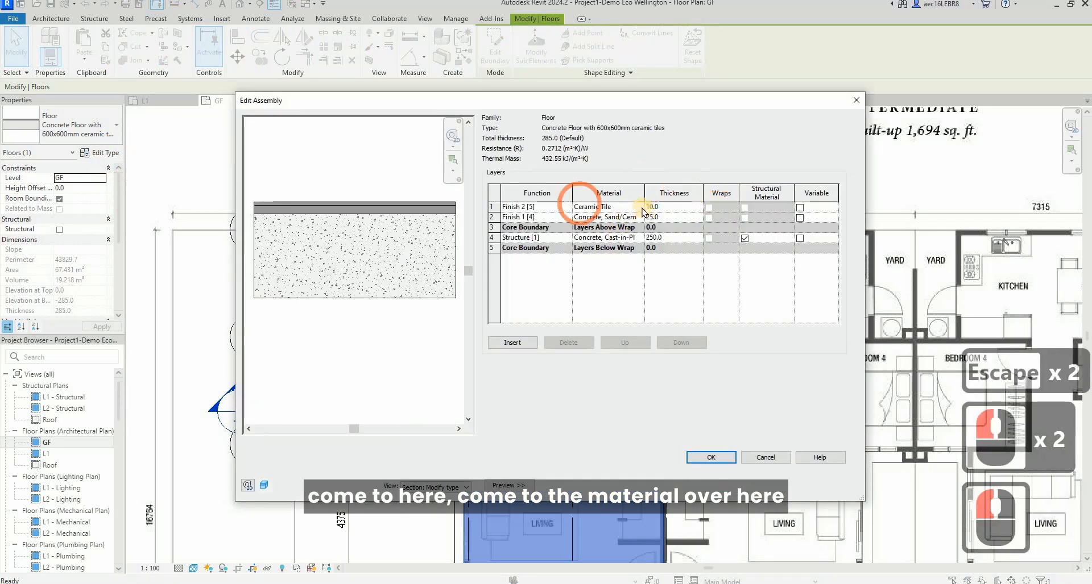
left_click(641, 207)
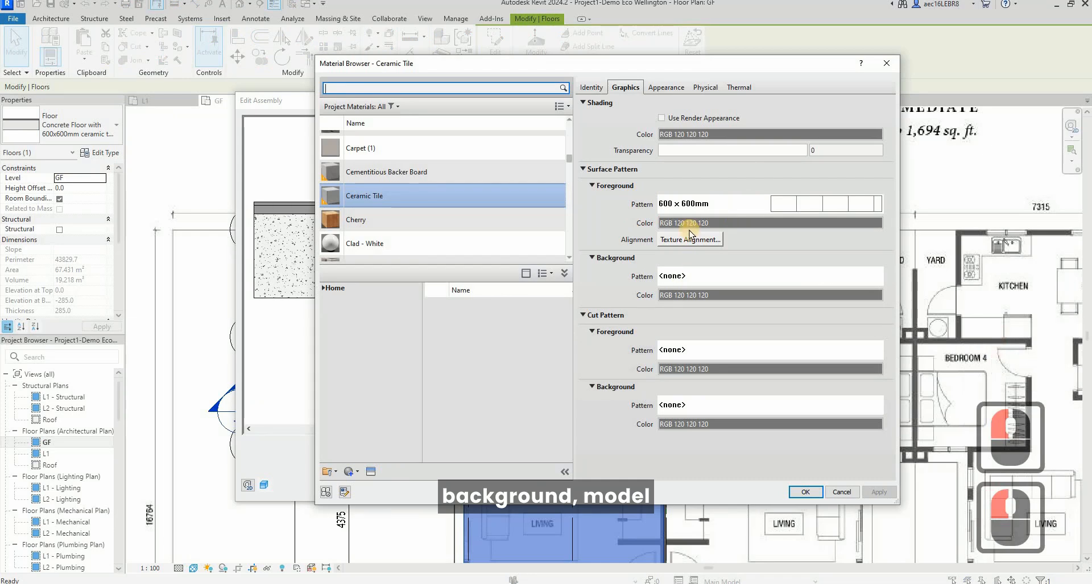
left_click(736, 204)
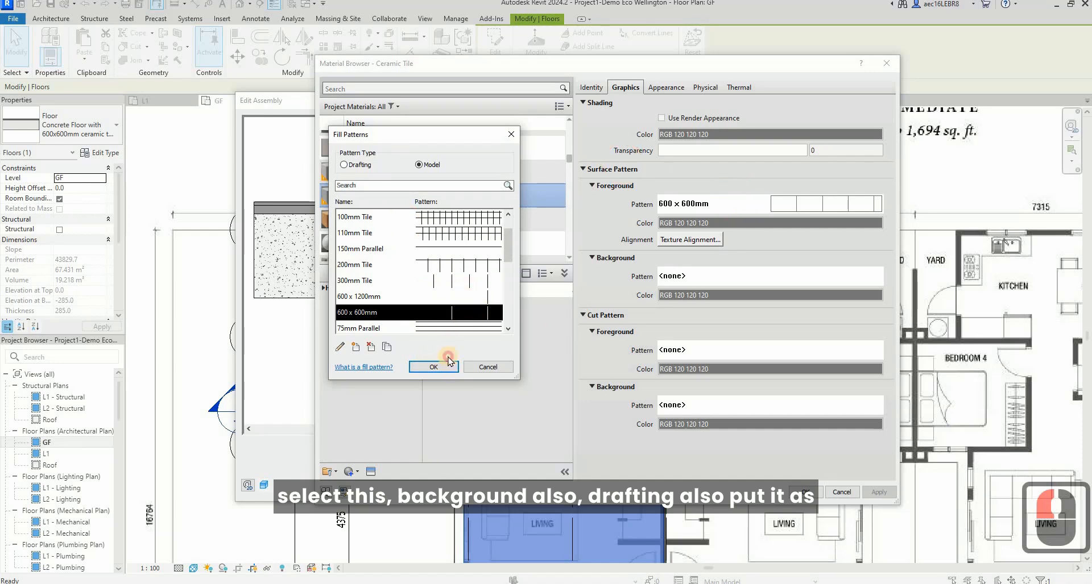
left_click(448, 361)
Start a new drafting fill pattern named 600x600mm for the Ceramic Tile material's surface background
double_click(731, 277)
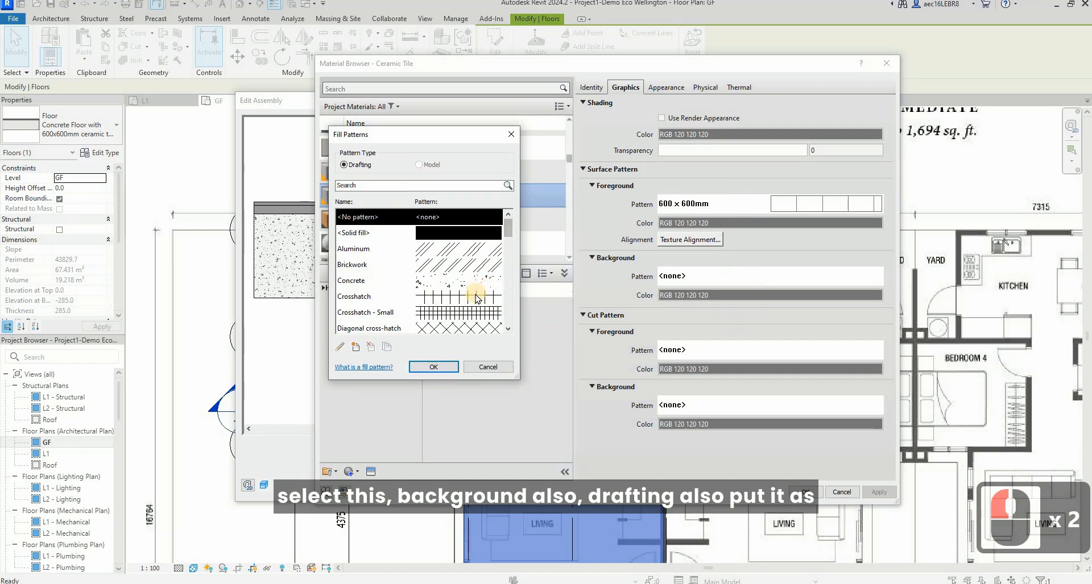
left_click(494, 290)
left_click_drag(506, 231, 525, 240)
left_click(356, 348)
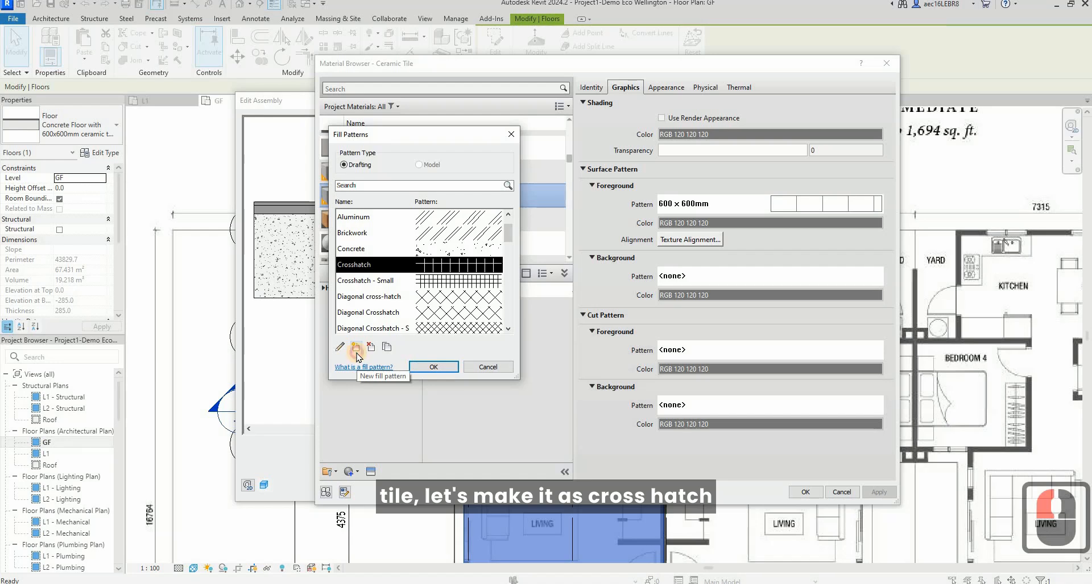
left_click(356, 350)
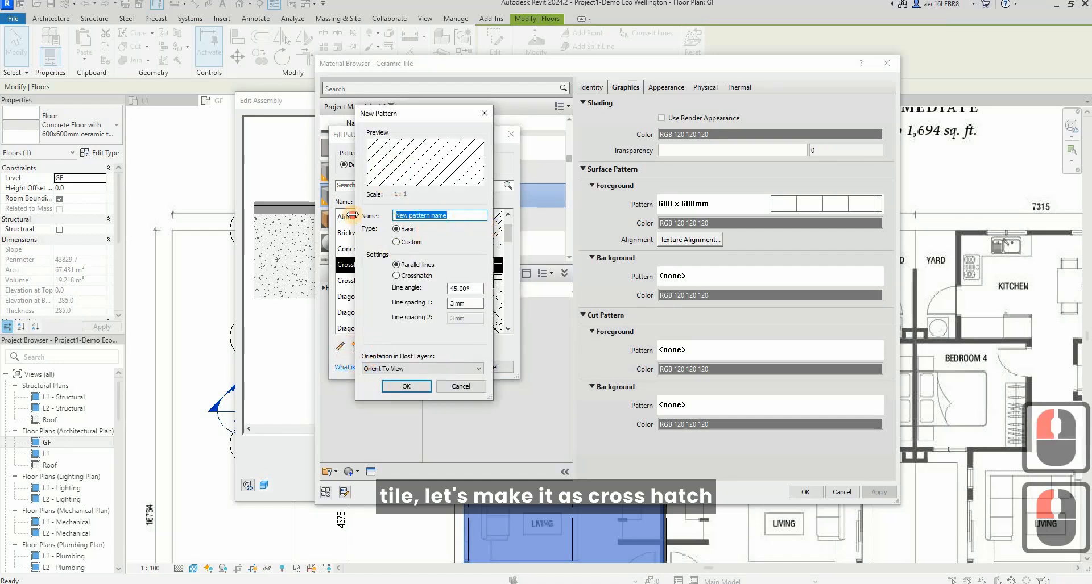
type("600x60")
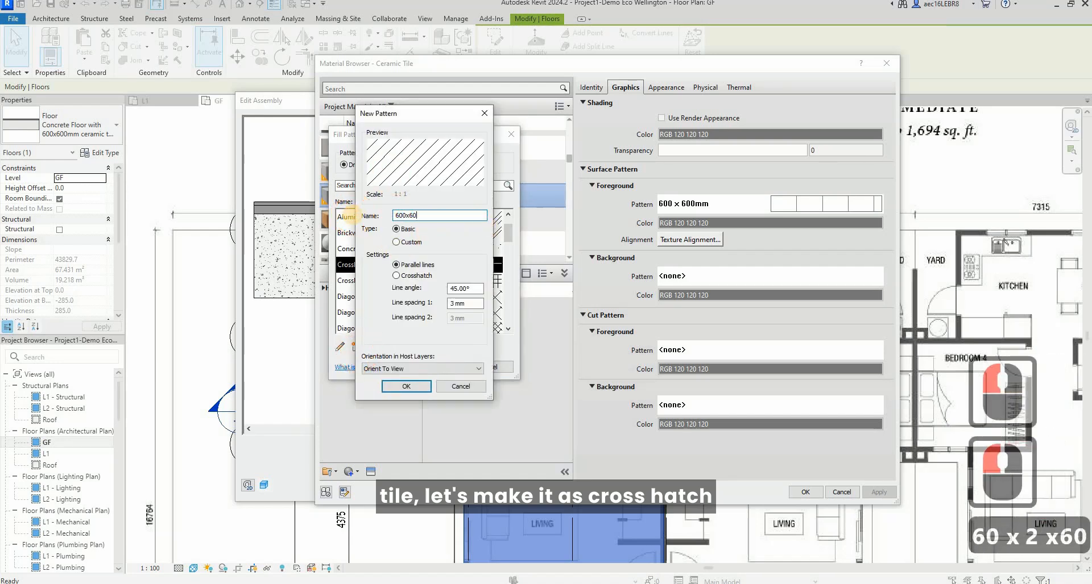
type("0mm")
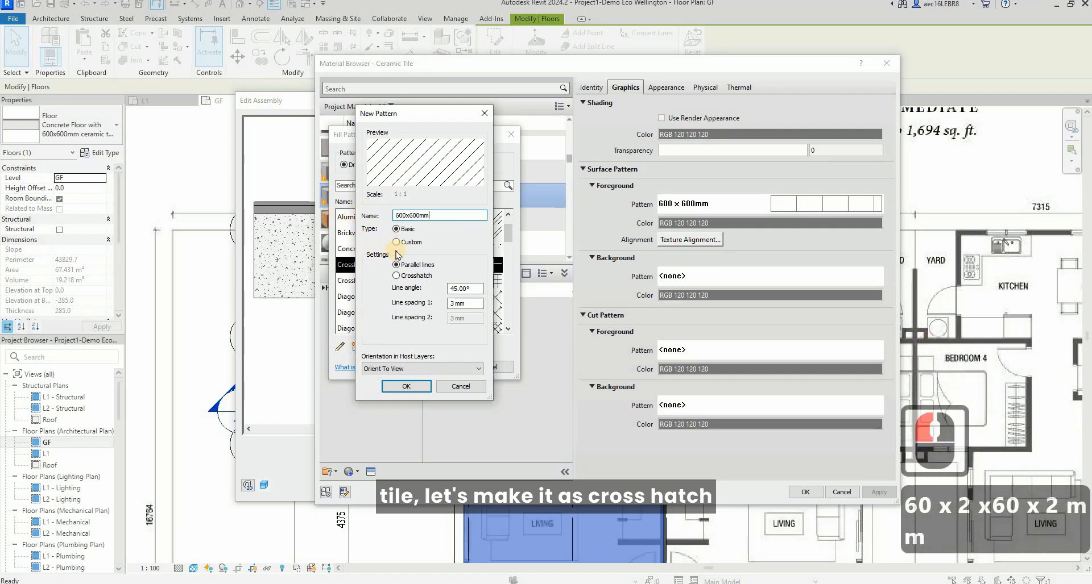
Define the new pattern as a crosshatch with line angle 0 and both line spacings 600, and assign it to the surface background
left_click(396, 275)
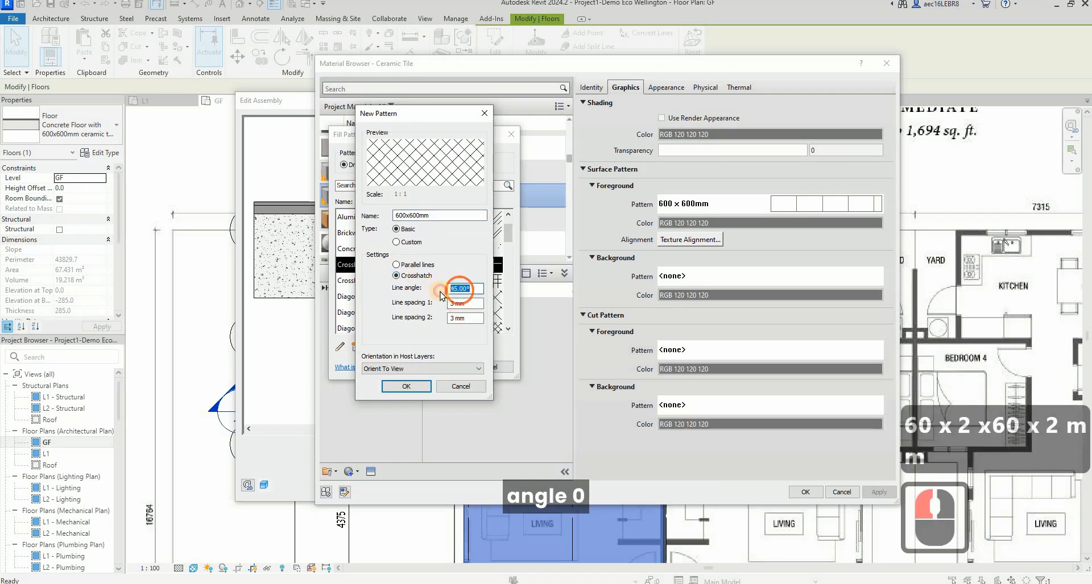
type("0")
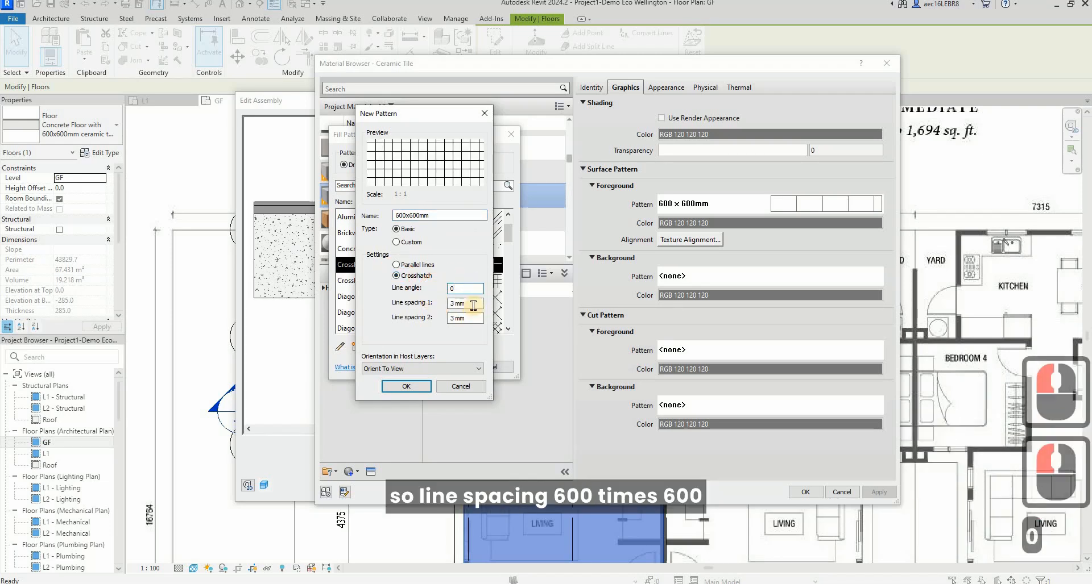
left_click(407, 305)
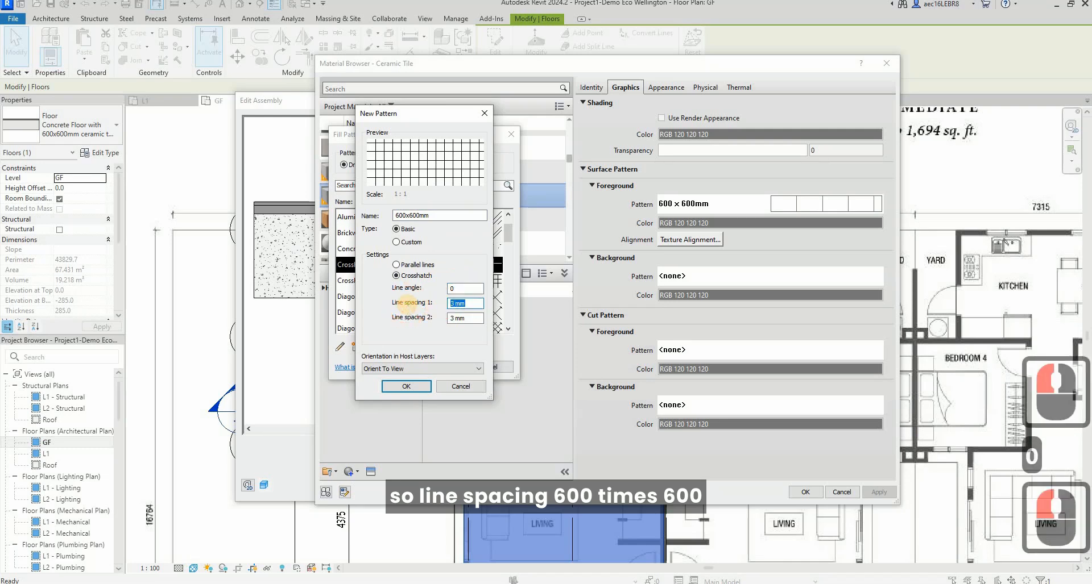
type("600")
left_click_drag(469, 320, 426, 320)
type("600")
left_click(405, 386)
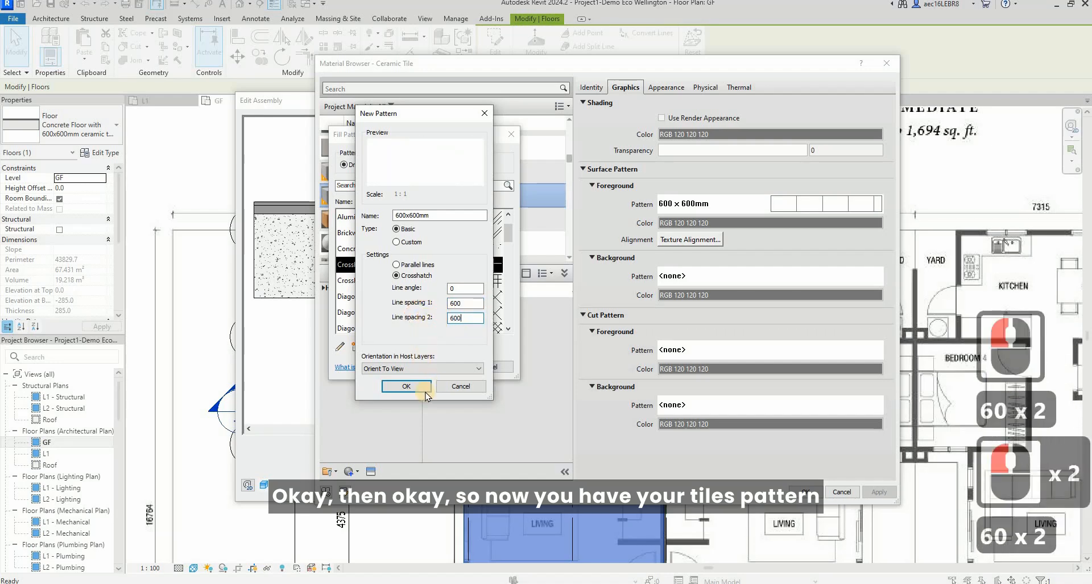
left_click(435, 368)
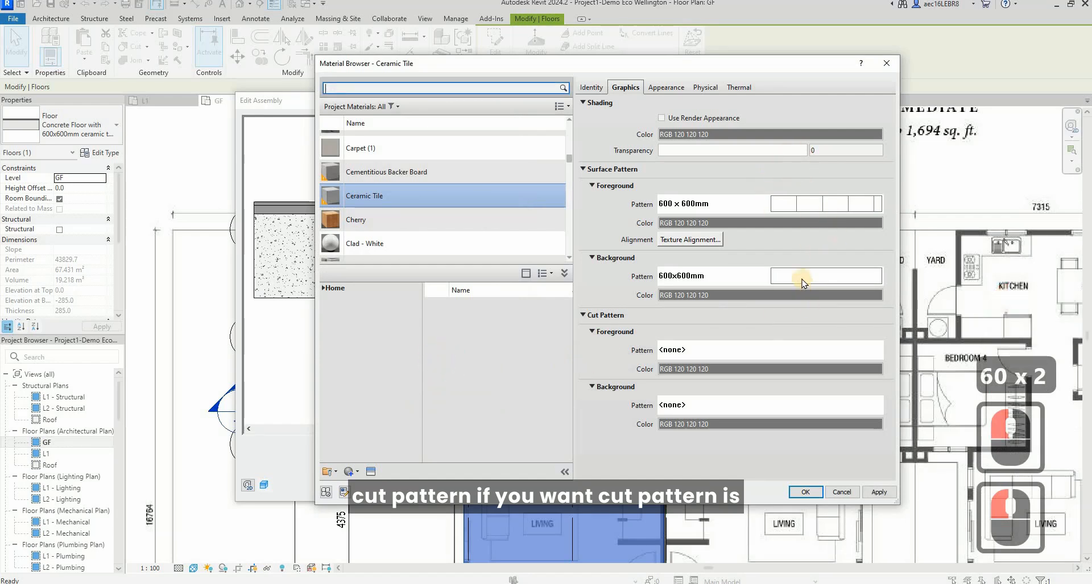
Apply the Ceramic Tile material changes and accept the floor type's structure and properties
left_click(879, 493)
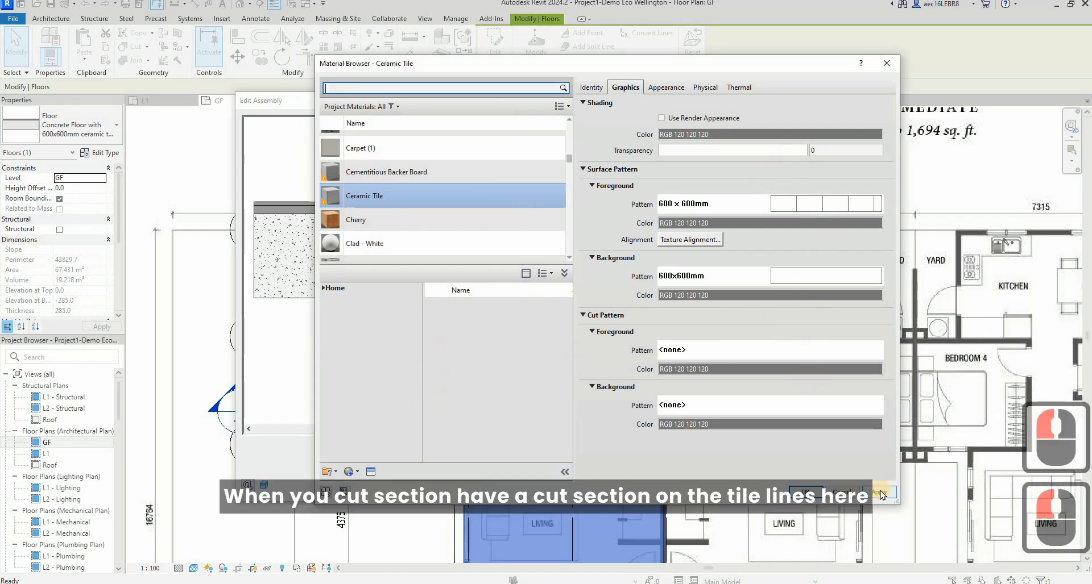
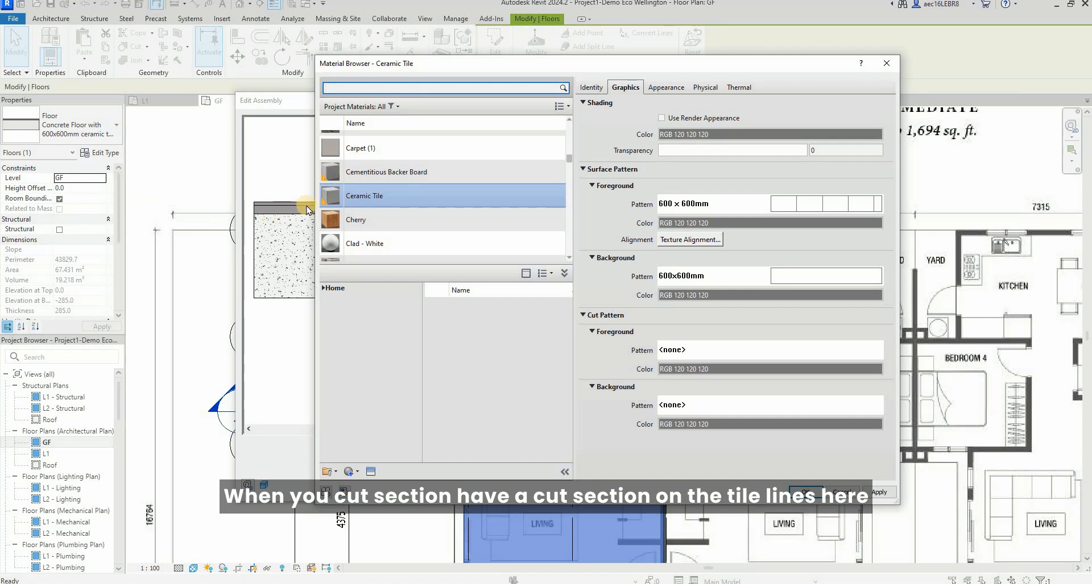
left_click(865, 494)
left_click(801, 494)
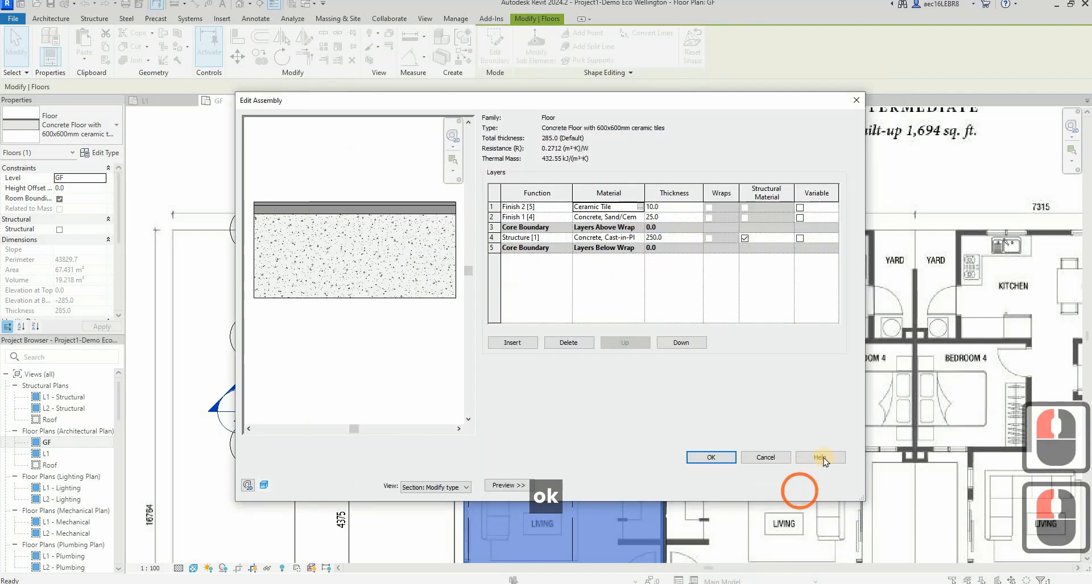
left_click(722, 458)
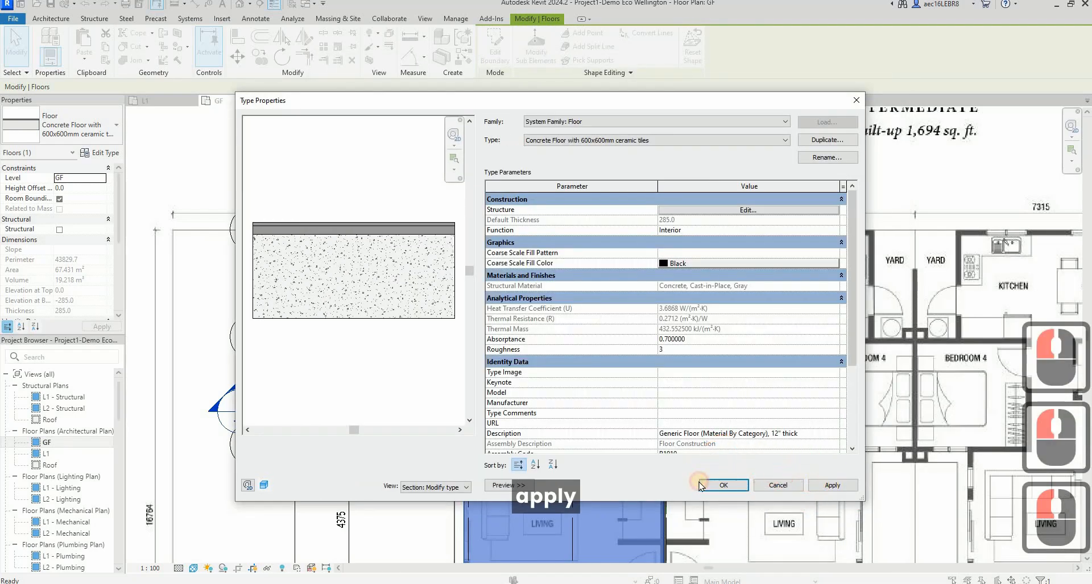
left_click(701, 485)
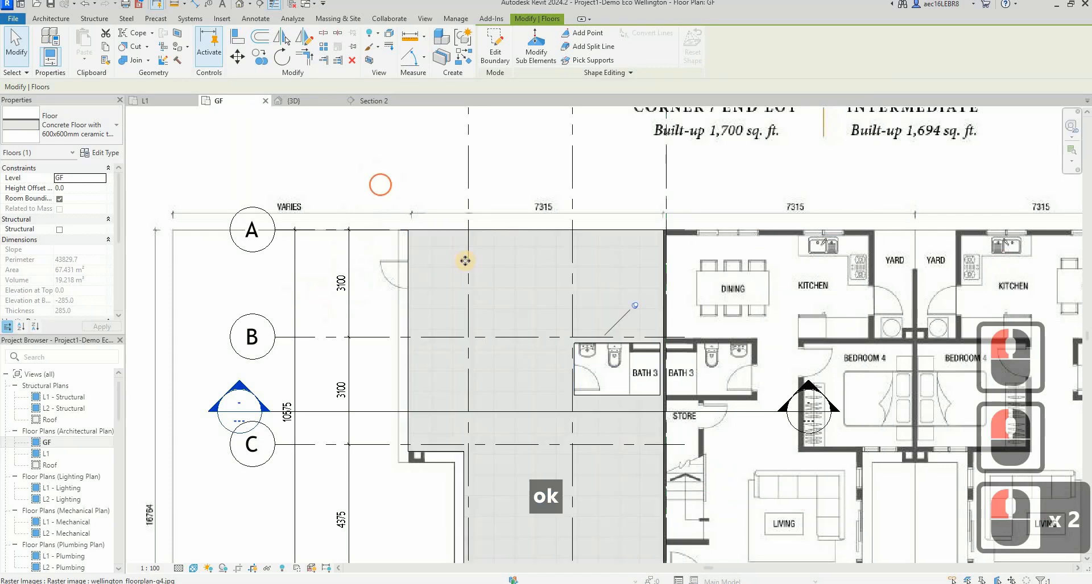
Preview the GF floor plan in Wireframe, set its visual style to Hidden Line and clear the selection
left_click(465, 261)
left_click(193, 568)
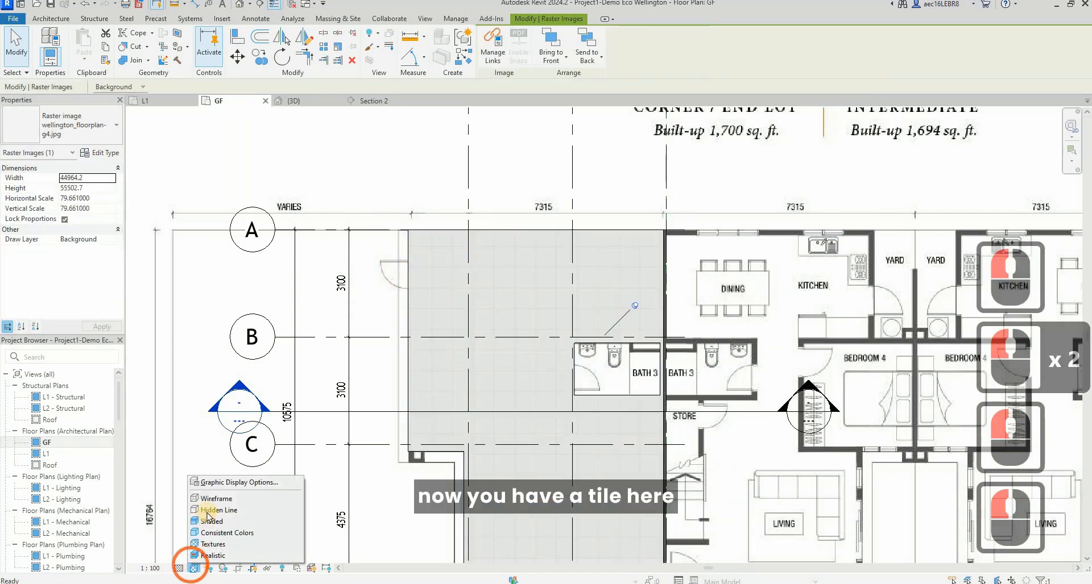
left_click(212, 508)
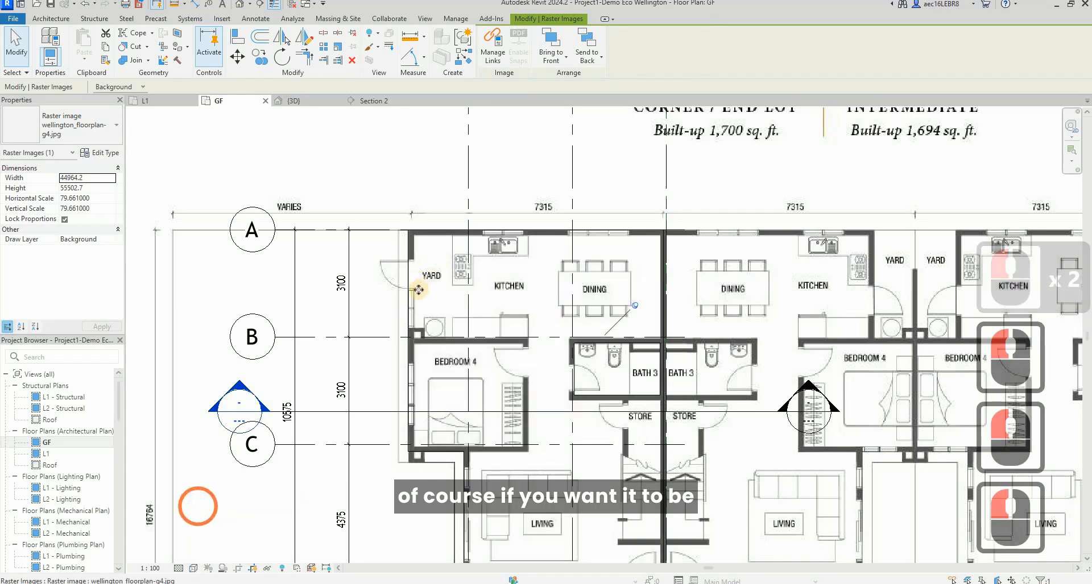
left_click(193, 568)
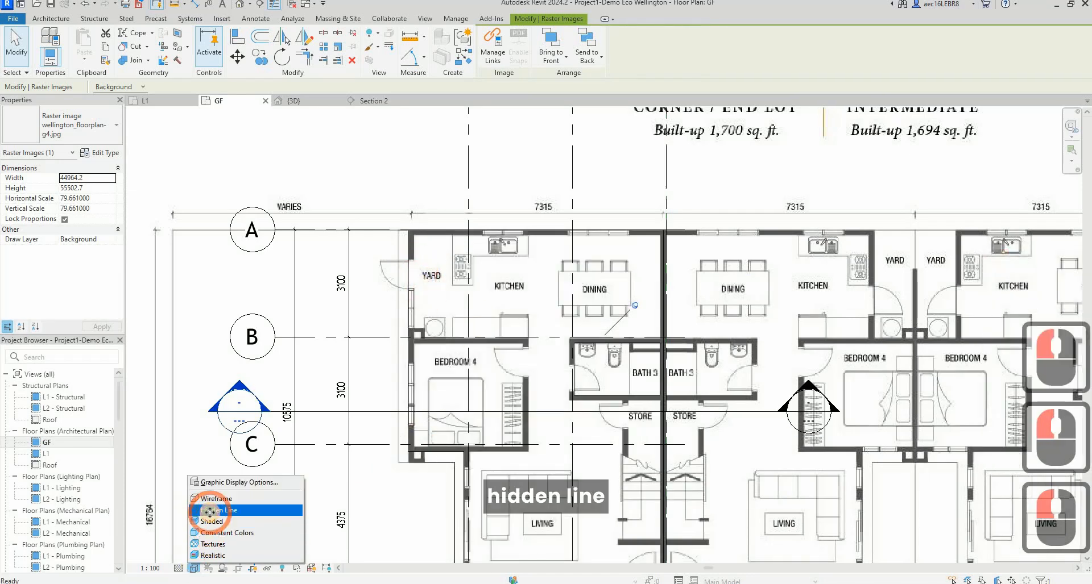
left_click(211, 512)
left_click(392, 328)
key("Escape")
key("Escape")
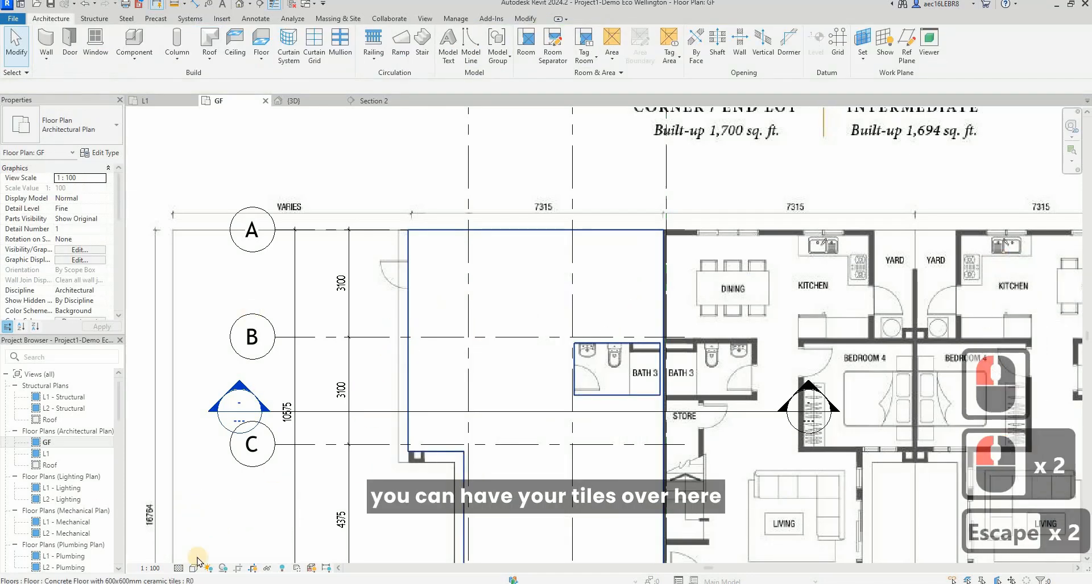
Open the default 3D view and set its visual style to Shaded to show the tile lines
left_click(240, 6)
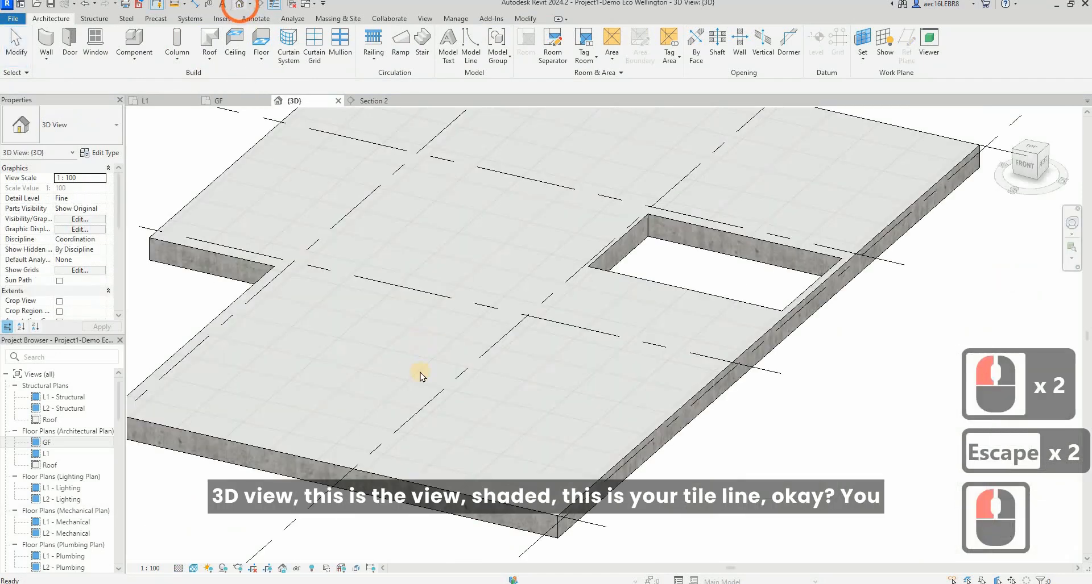
left_click(193, 568)
left_click(208, 523)
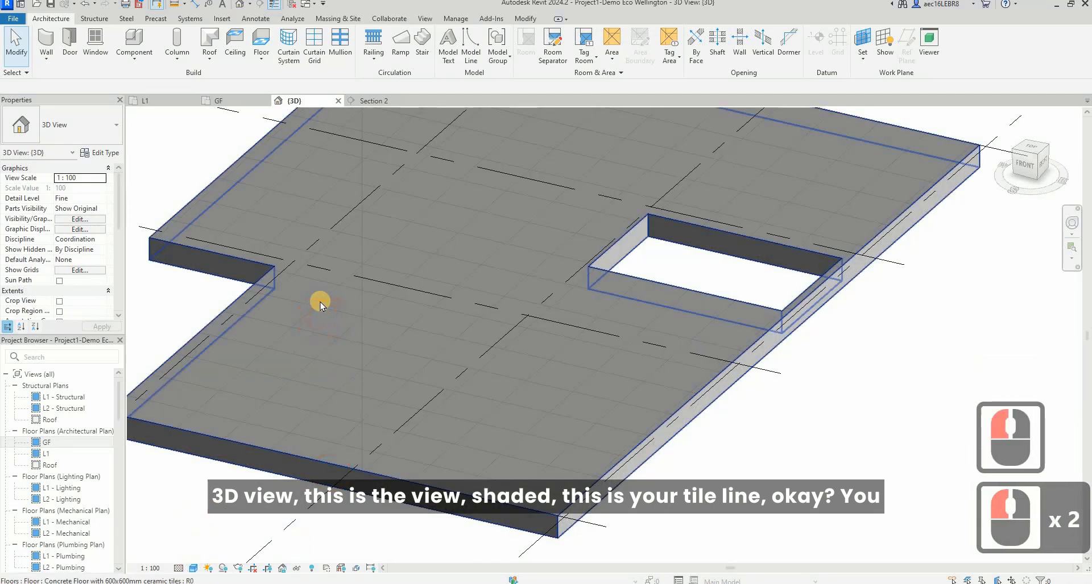
Examine the 600x600mm tile lines on the ground floor slab from several angles in the 3D view
left_click(319, 301)
key("Tab")
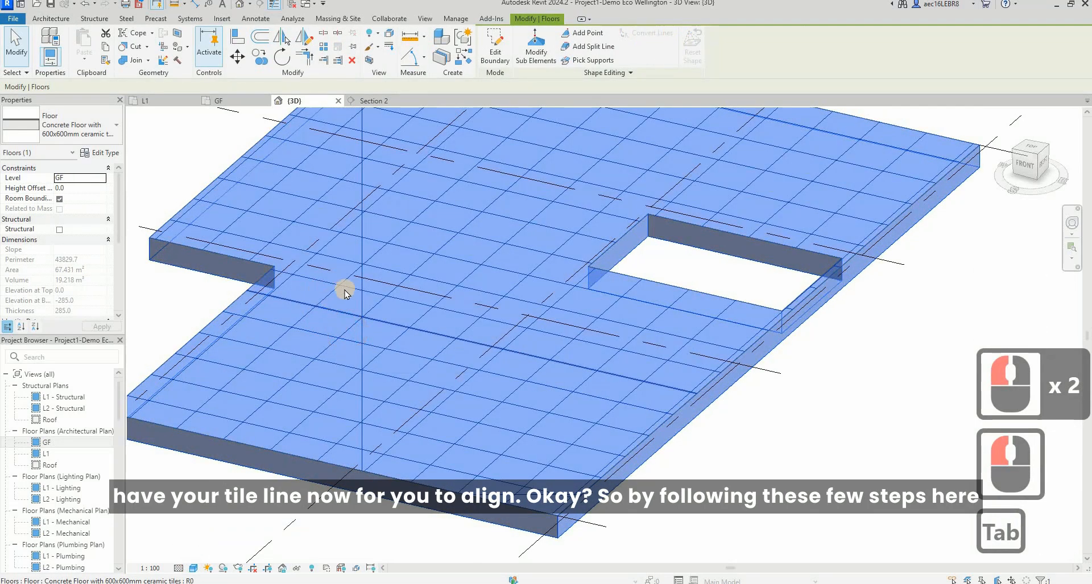
key("Escape")
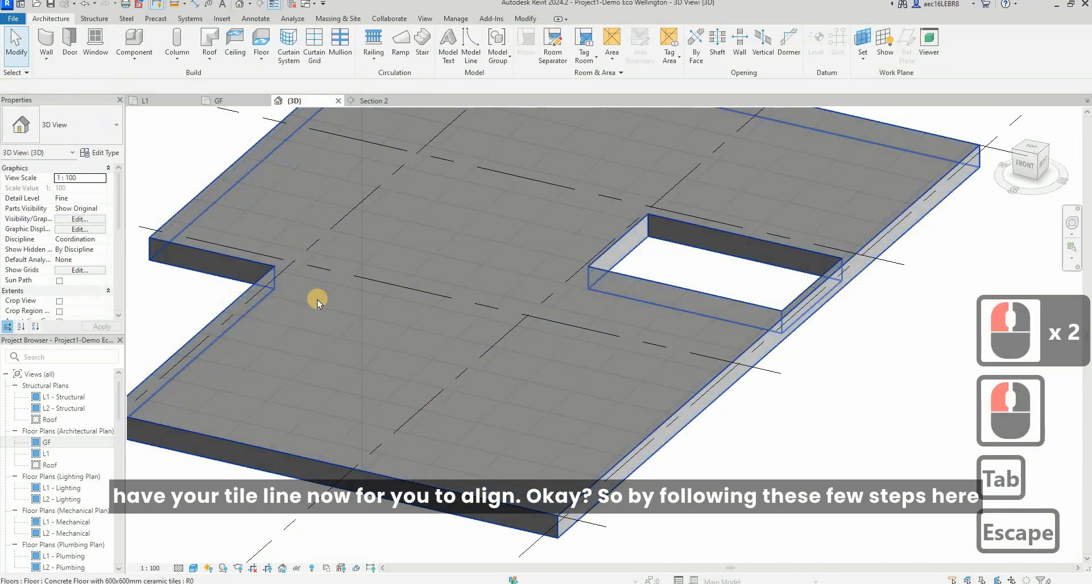
key("Tab")
key("Tab")
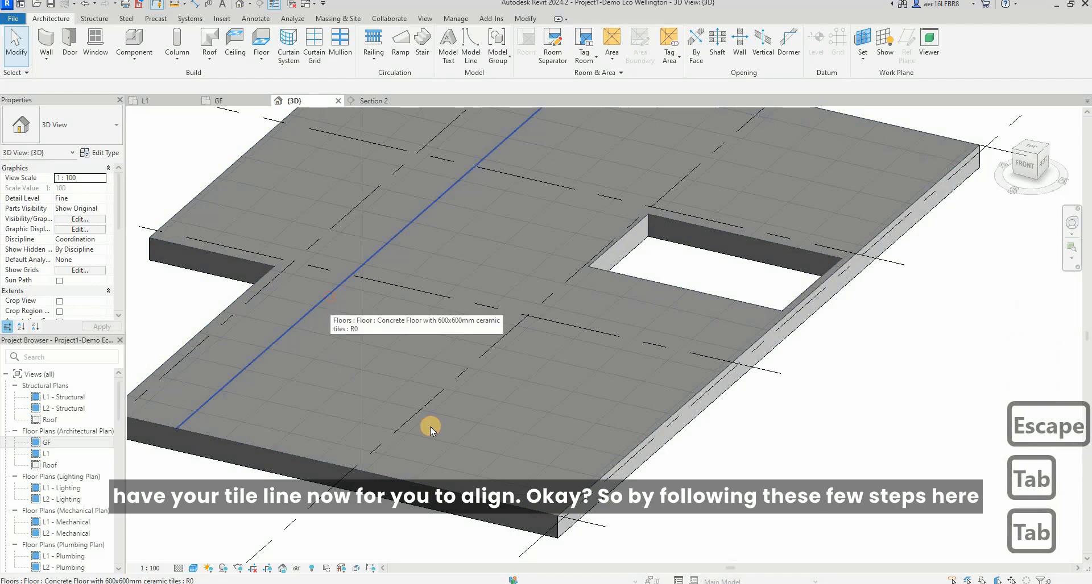
left_click(431, 428)
scroll(401, 388, "down", 3)
key("Escape")
middle_click_drag(401, 459, 574, 446, "shift")
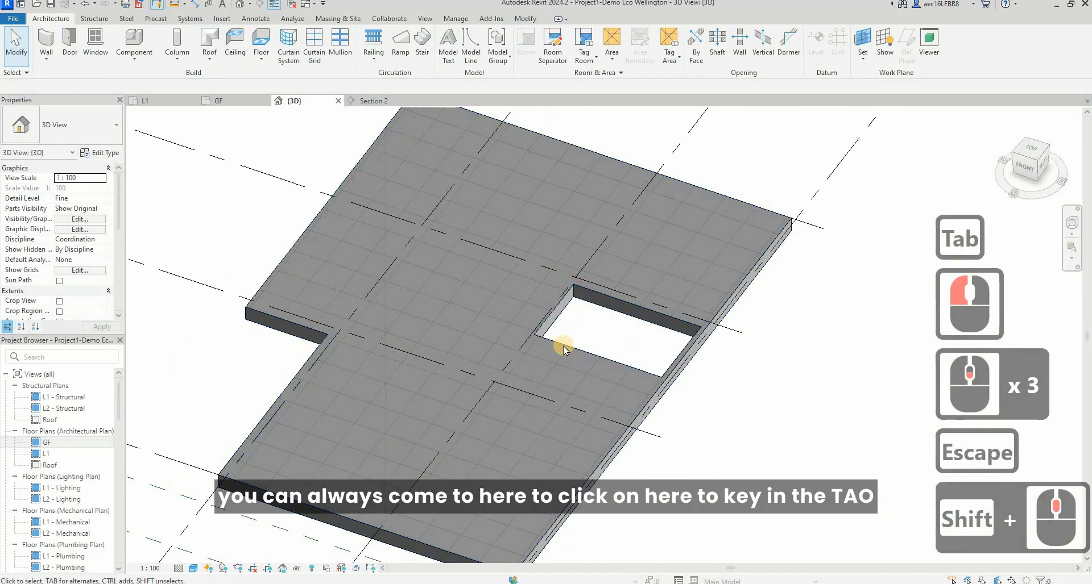
middle_click_drag(563, 346, 616, 390, "shift")
middle_click_drag(616, 390, 626, 334, "shift")
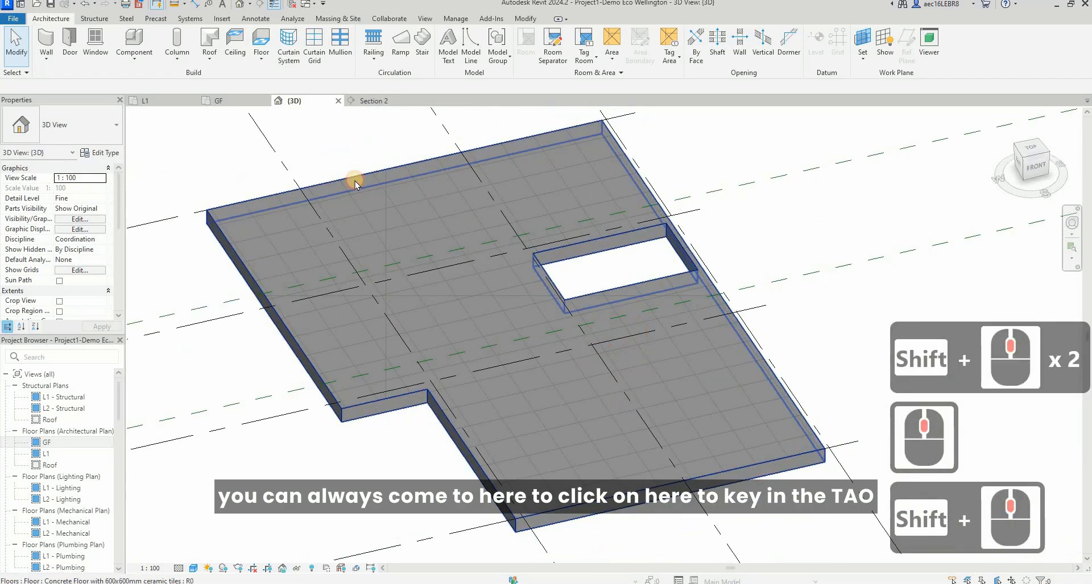
left_click(354, 185)
key("Escape")
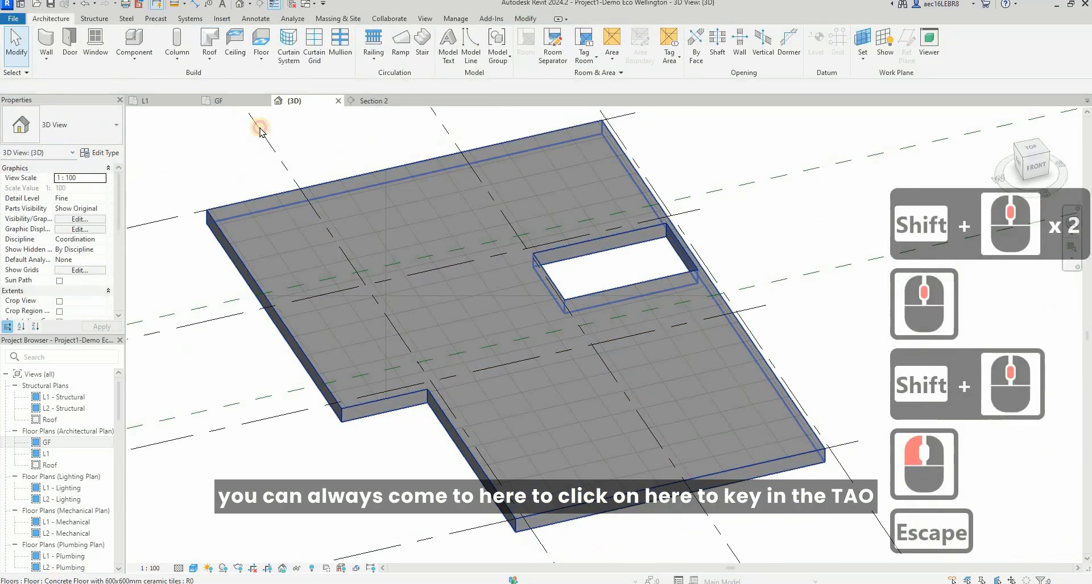
Open the identity information of the Ceramic Tile material used in the floor type's top finish layer
left_click(370, 174)
left_click(107, 154)
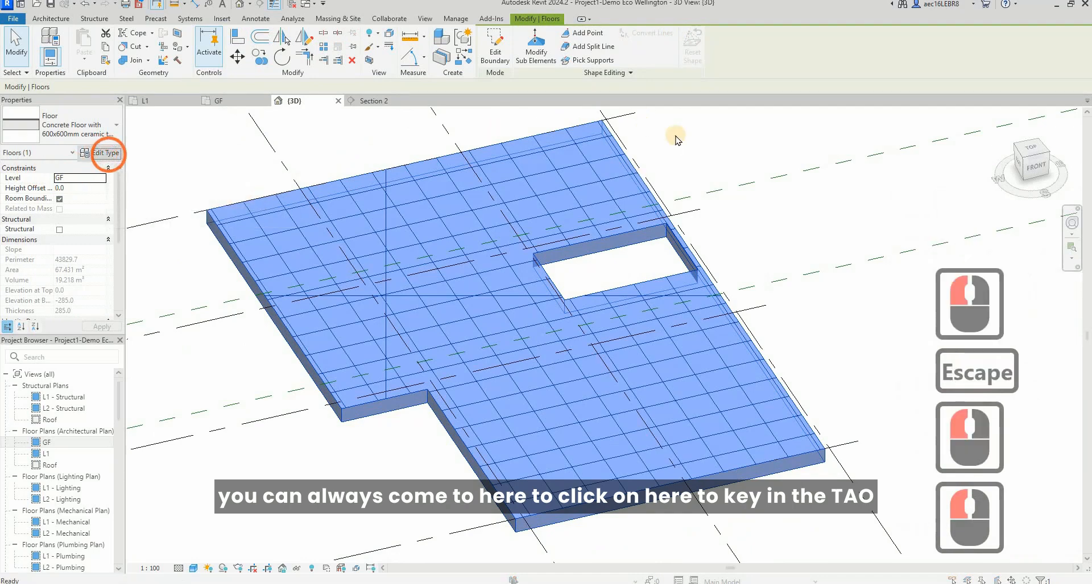
left_click(790, 211)
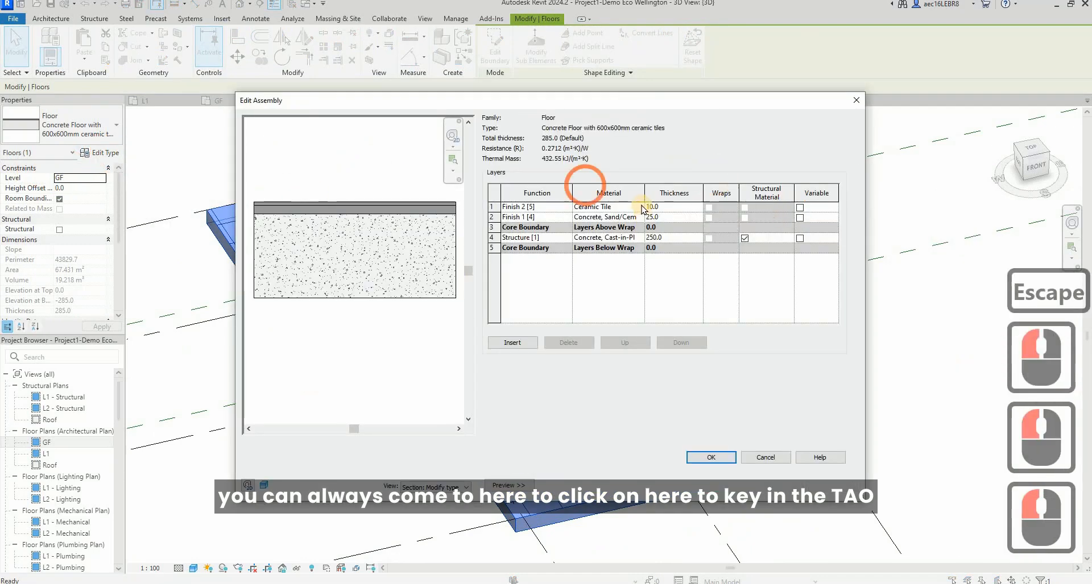
left_click(625, 207)
left_click(639, 206)
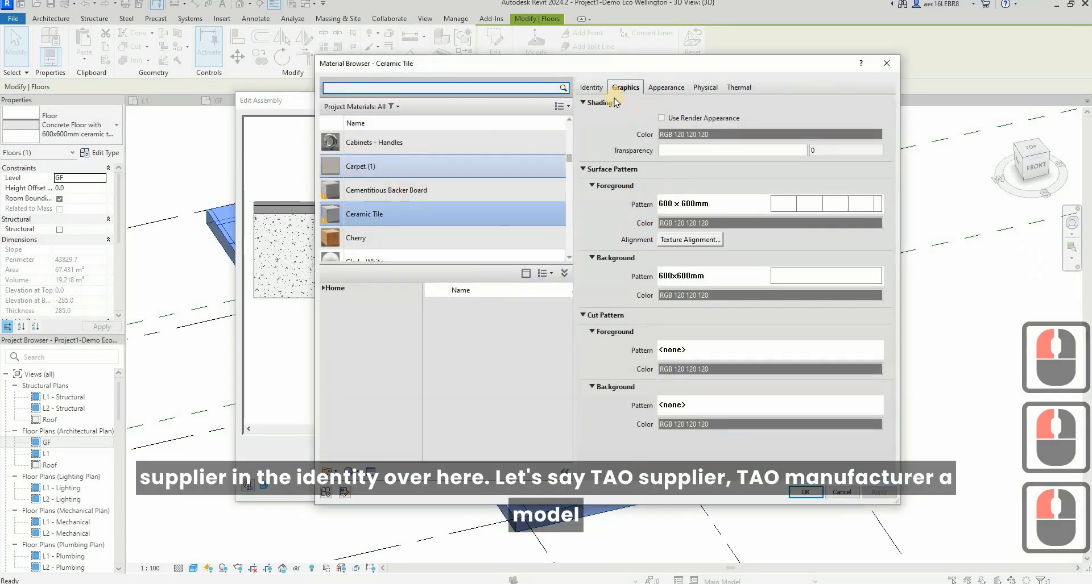
left_click(591, 87)
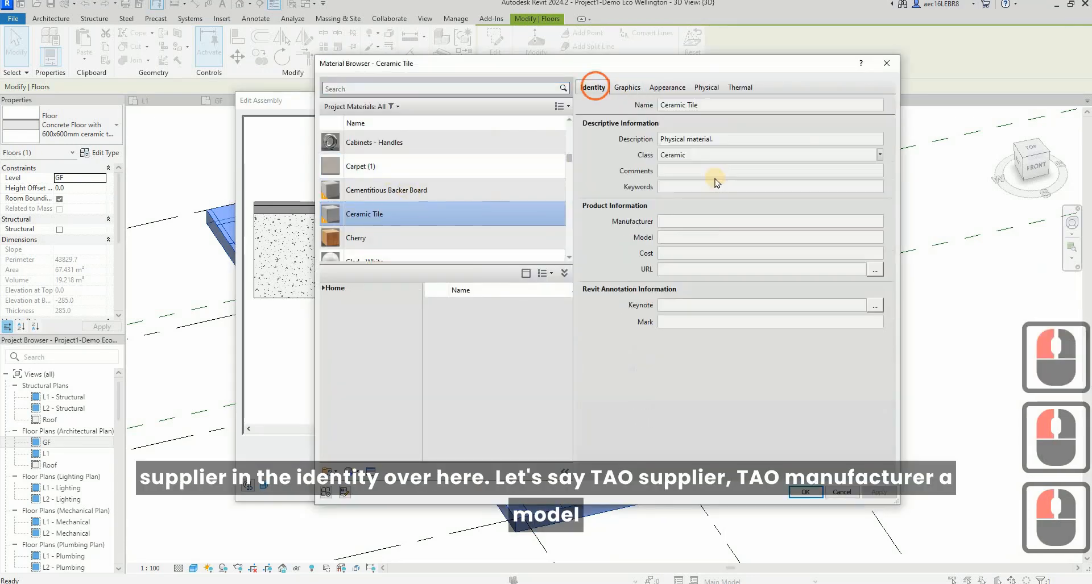
Set the Ceramic Tile material's manufacturer to "Tile Manufacturer A"
left_click(698, 219)
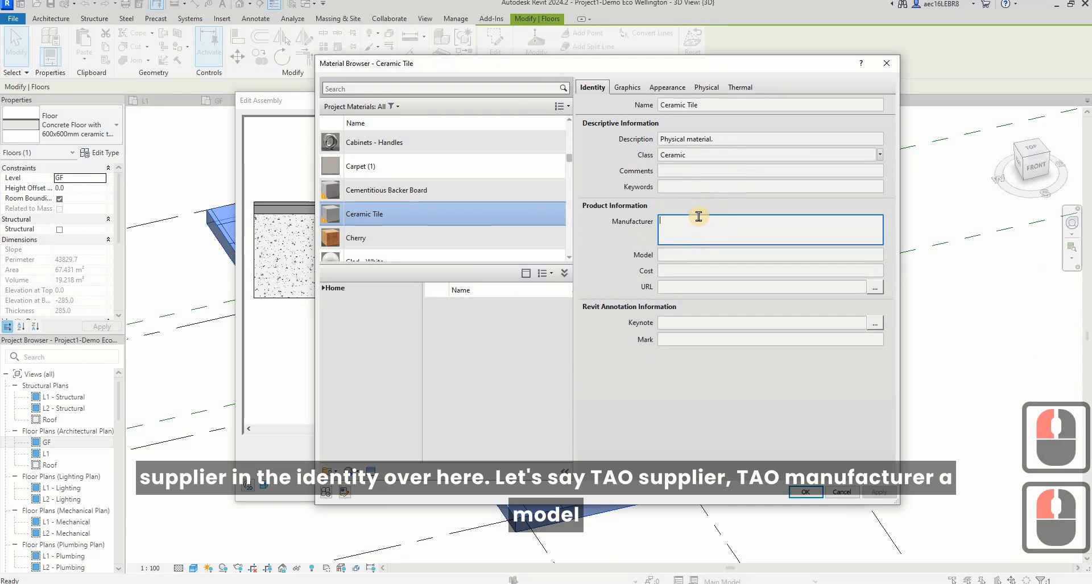
type("Tile ")
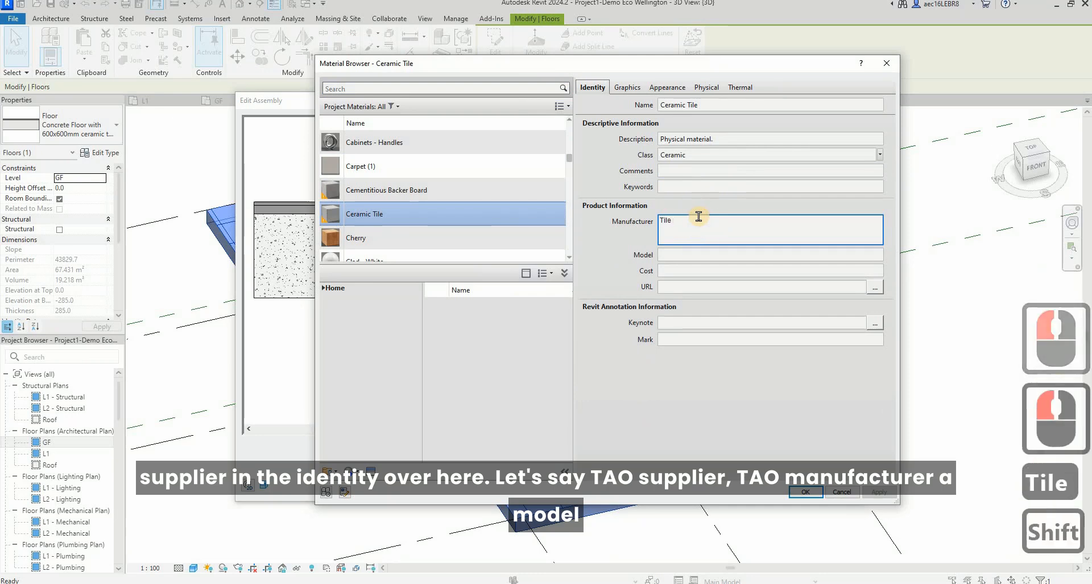
type("Manu")
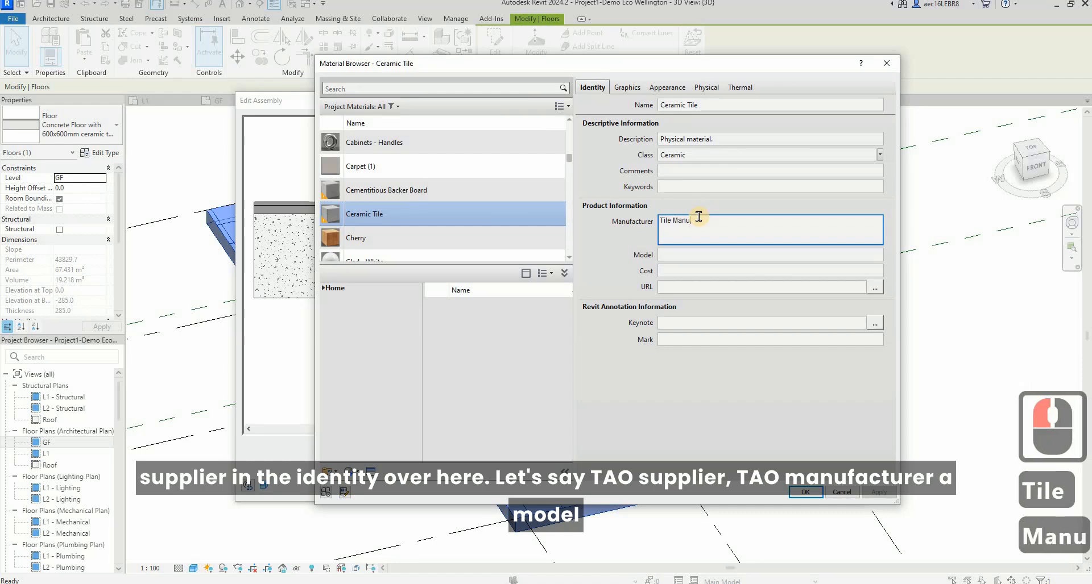
type("facturerere")
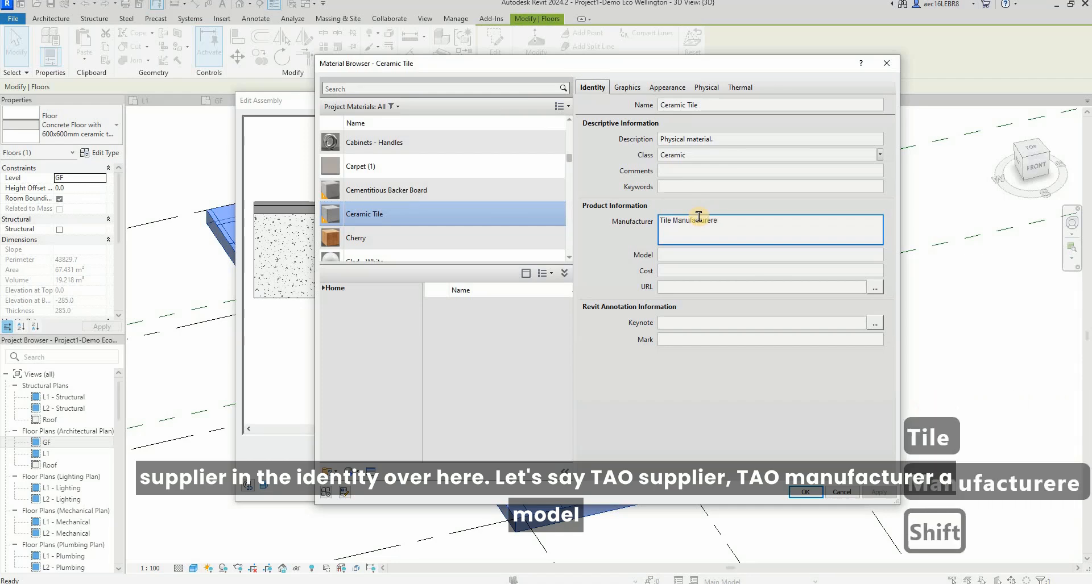
key("BackSpace")
key("BackSpace")
type("A")
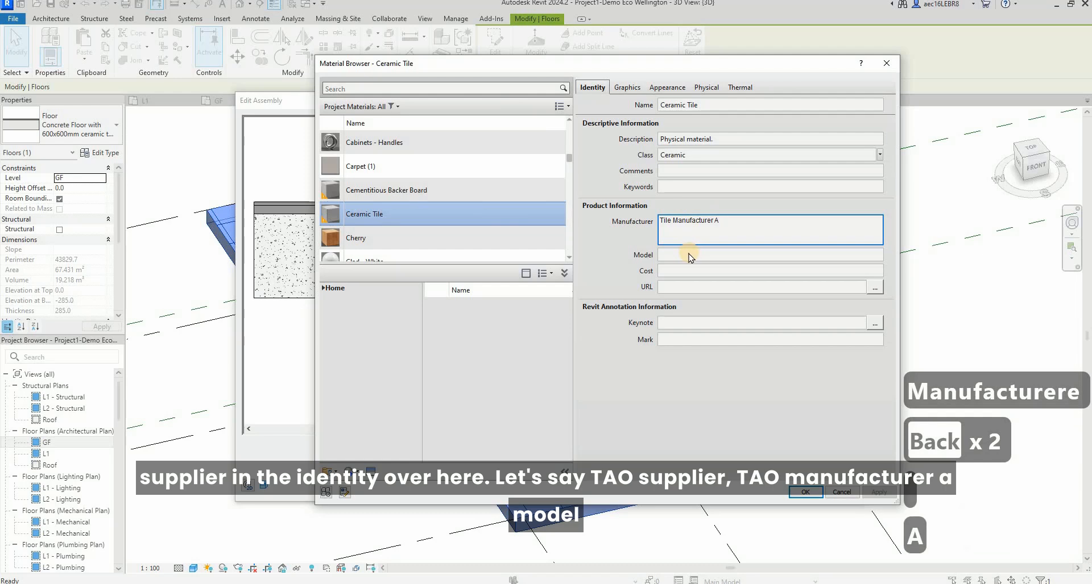
Set the material's model to "600x600 grey" and its cost to 100
left_click(750, 255)
type("6")
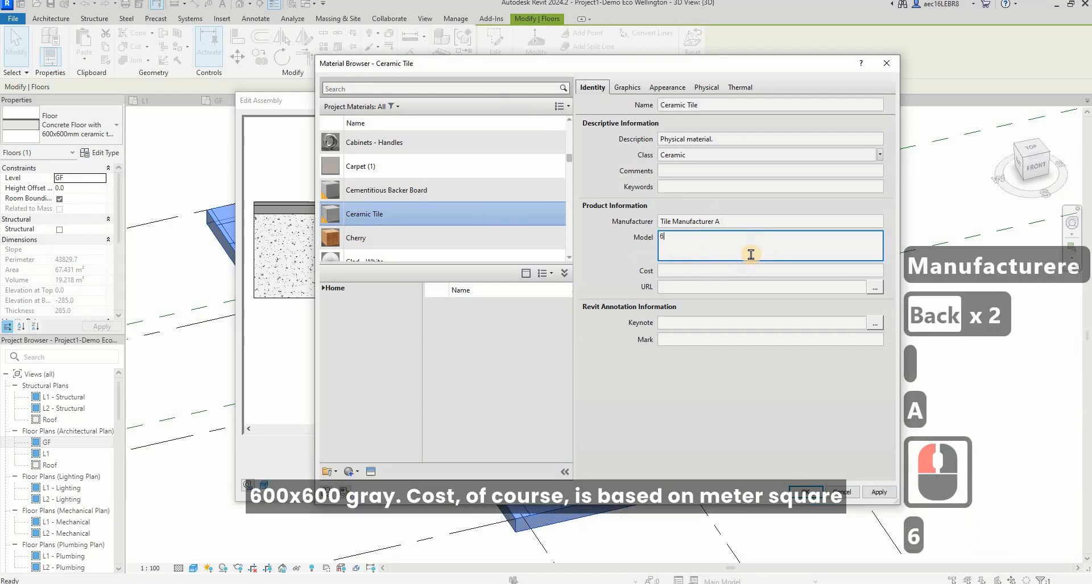
type("00x600 gre")
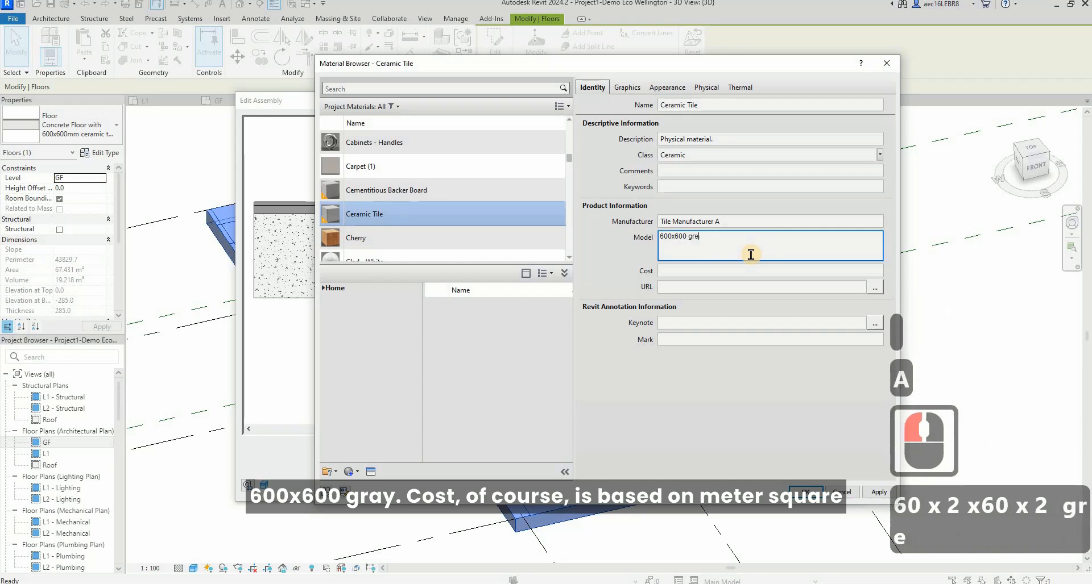
type("y")
left_click(728, 271)
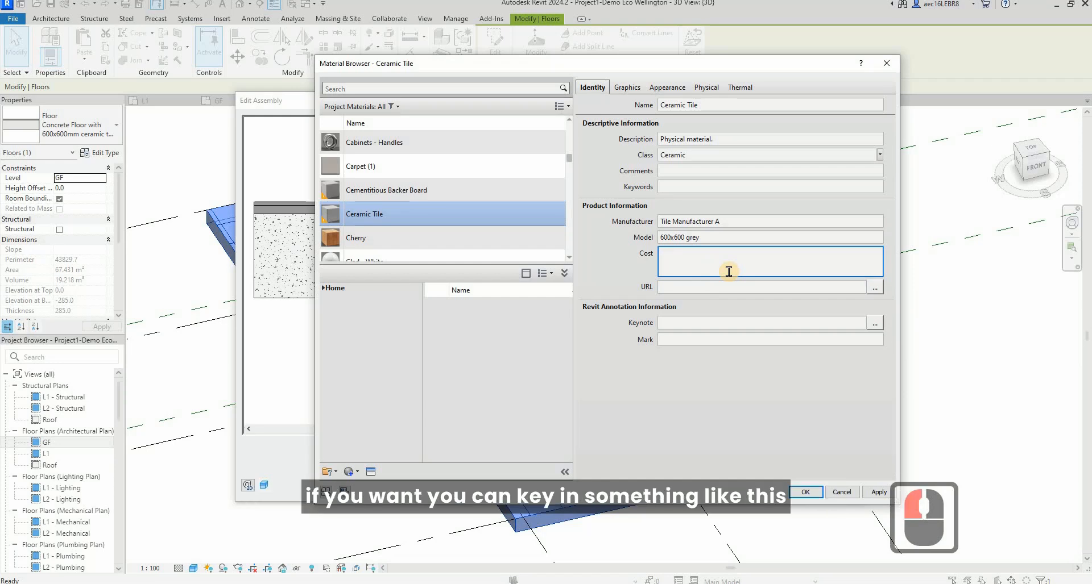
type("100")
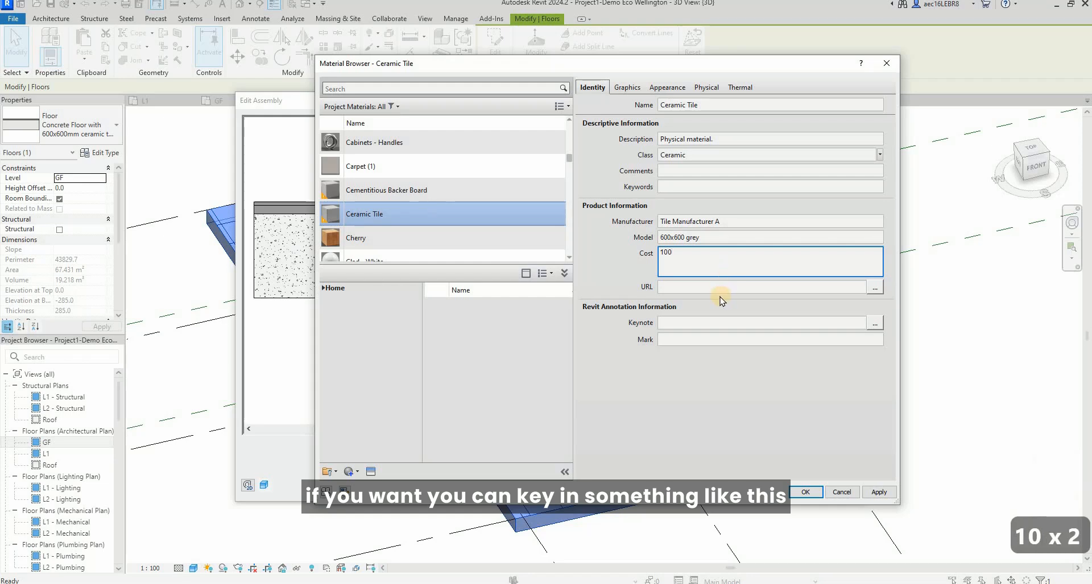
Enter bimklue.teachable.com as the material's URL and try to open the link
left_click(671, 283)
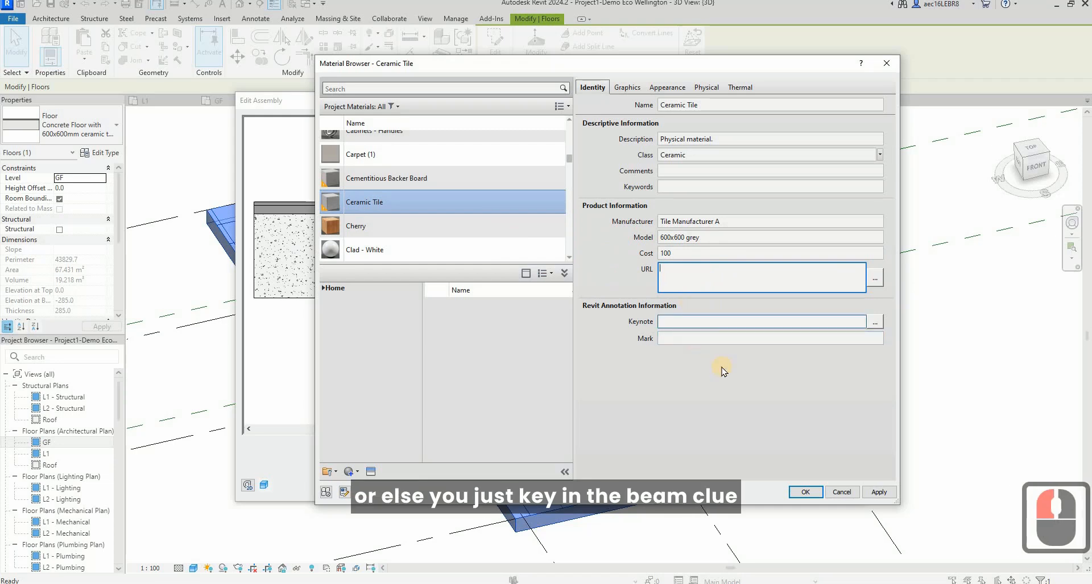
type("h")
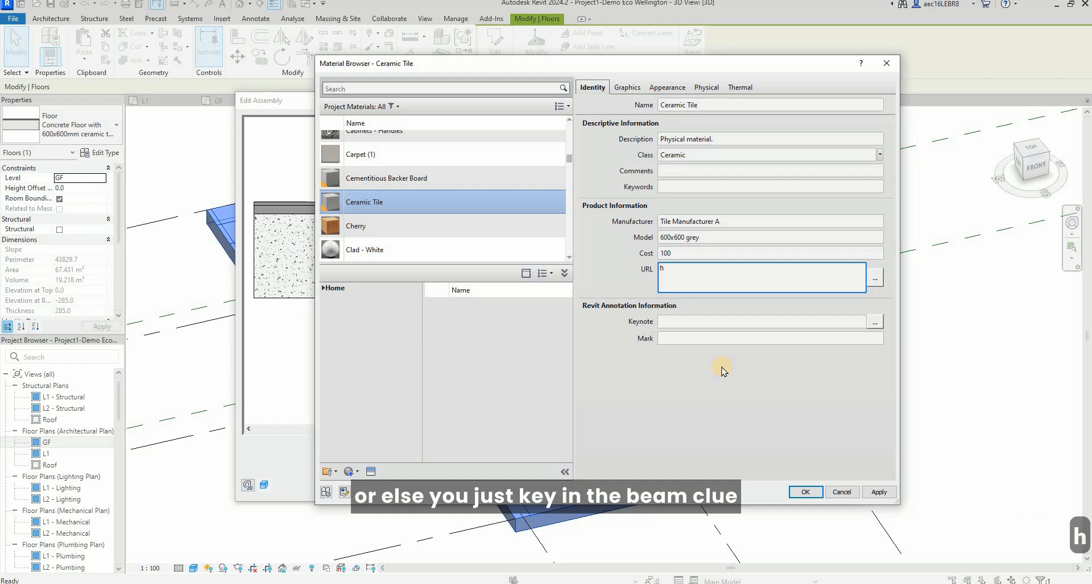
key("BackSpace")
type("bimkl")
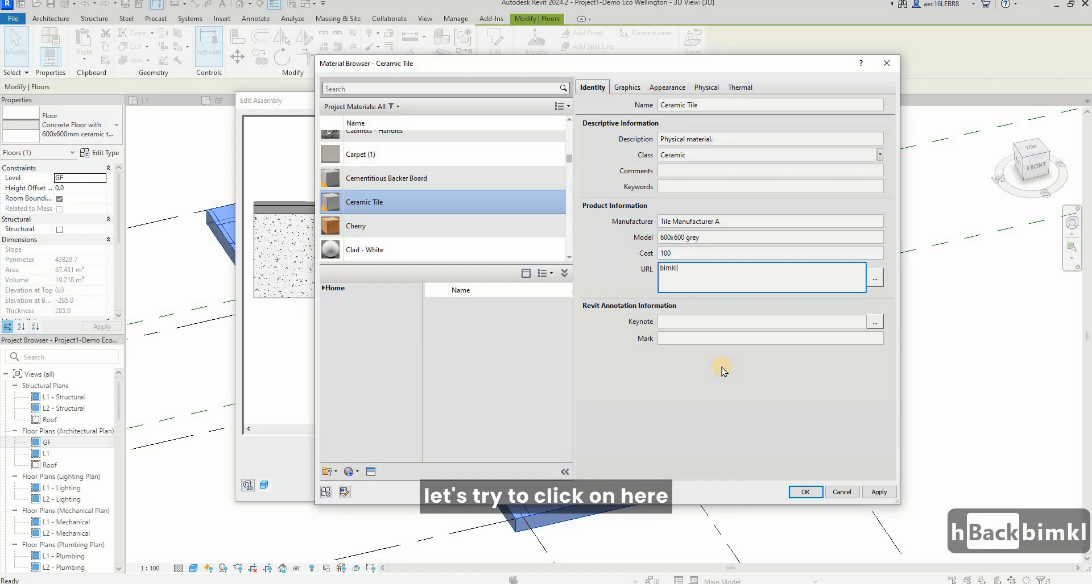
type("ue.teachable")
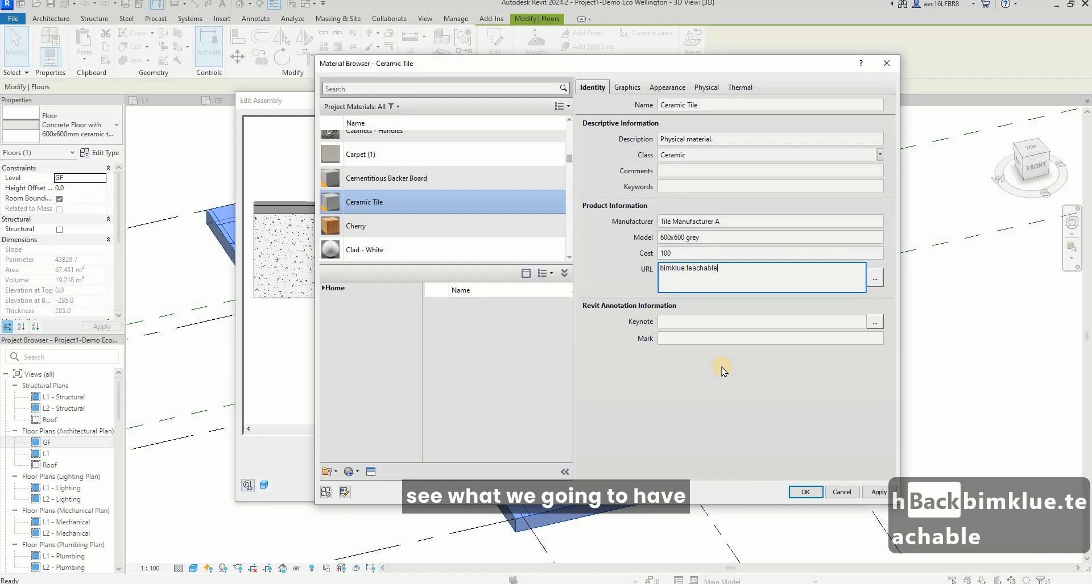
type(".com")
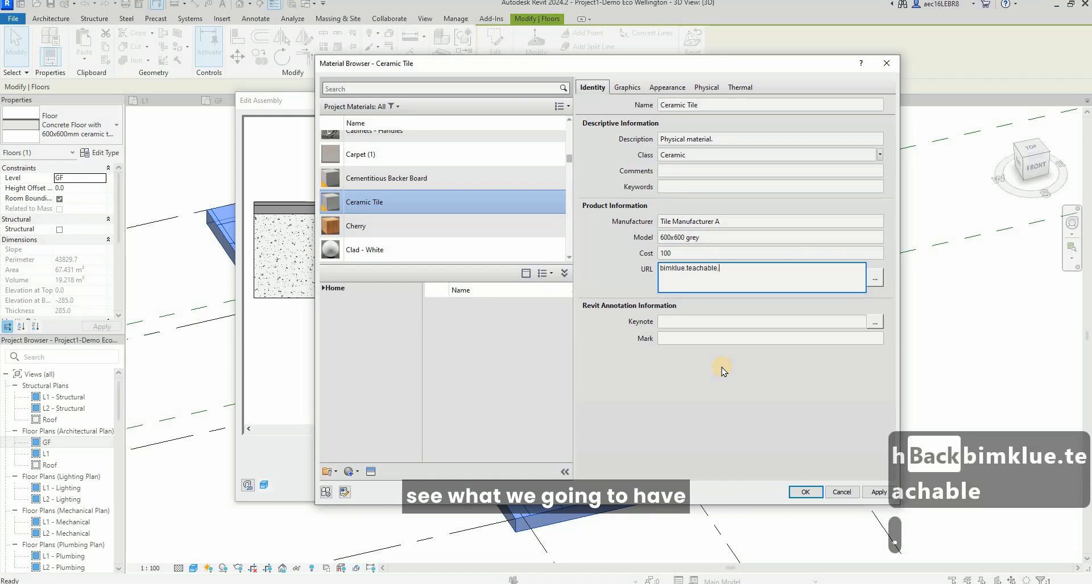
left_click(870, 281)
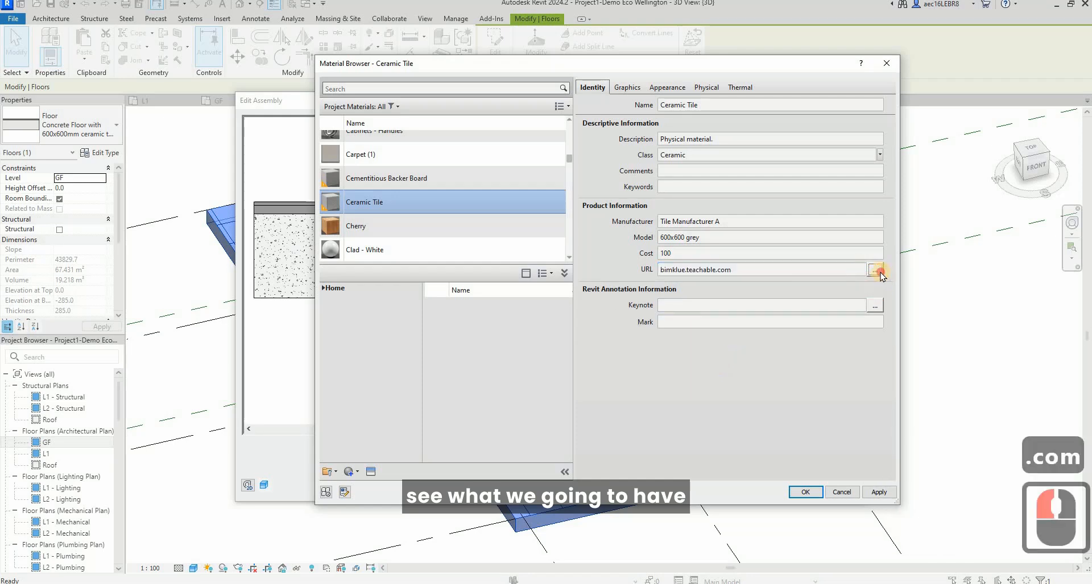
left_click(879, 272)
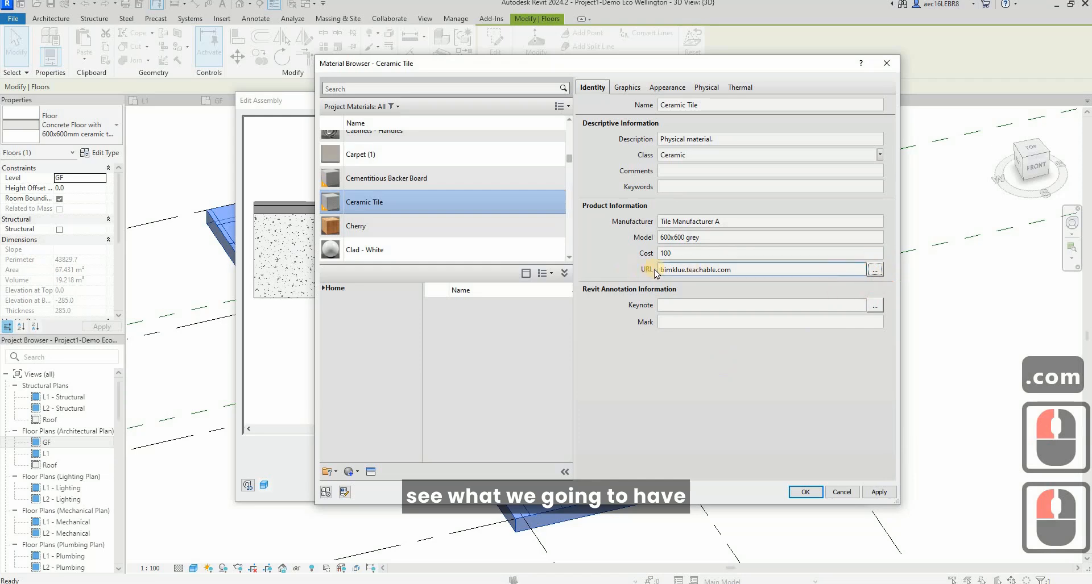
left_click(683, 284)
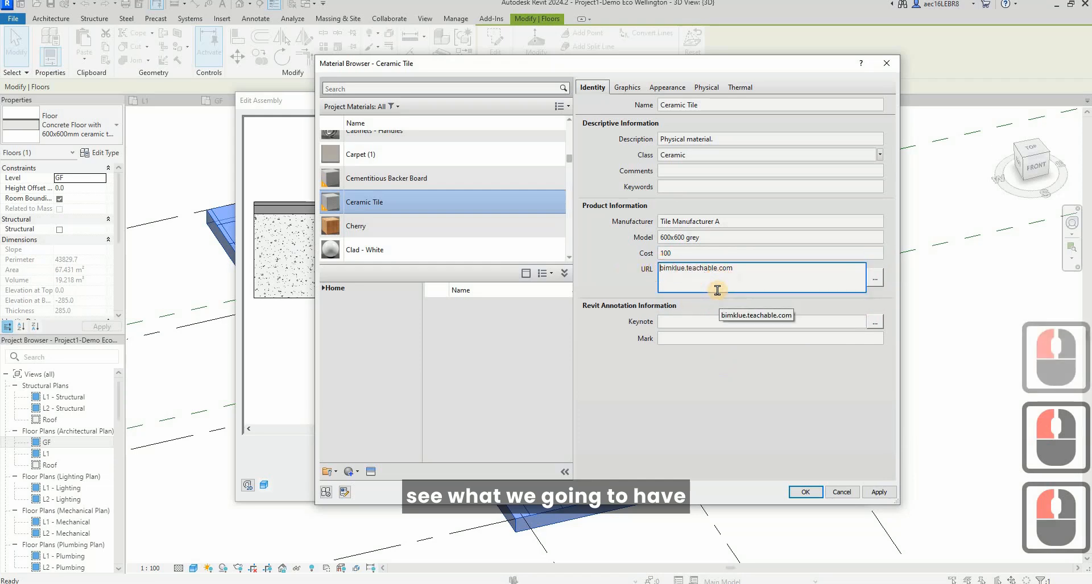
type("https")
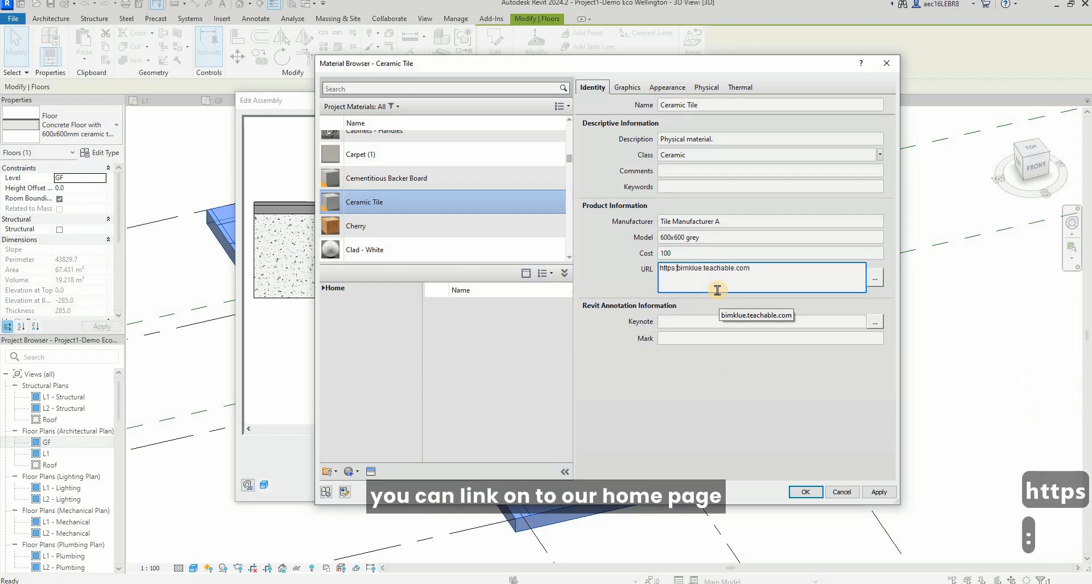
type("://")
left_click(788, 272)
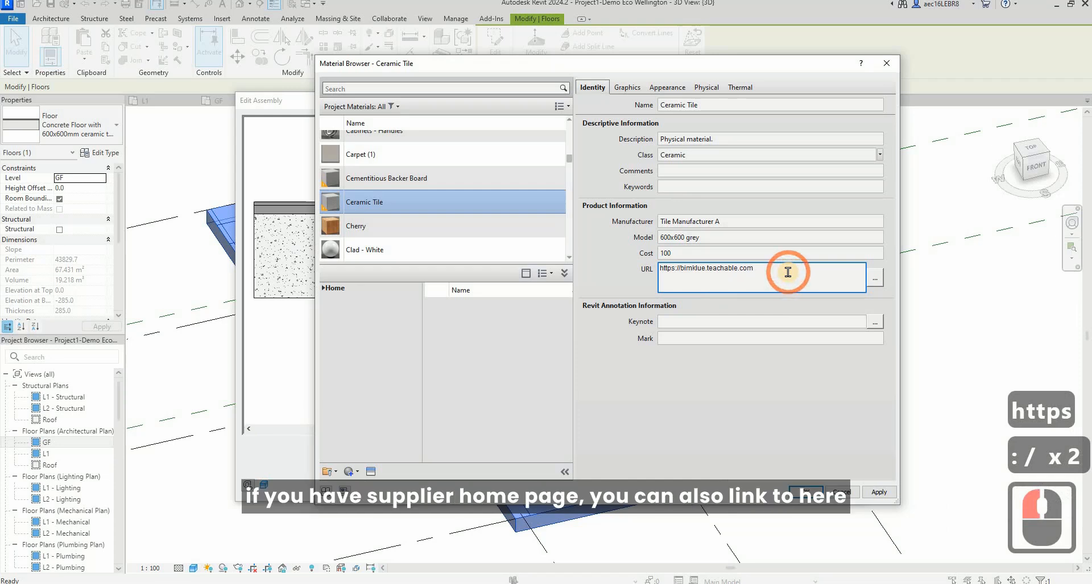
type("/")
left_click(818, 413)
Test the material's URL by opening it in the browser, then close that page and return to Revit
left_click(874, 272)
left_click(875, 271)
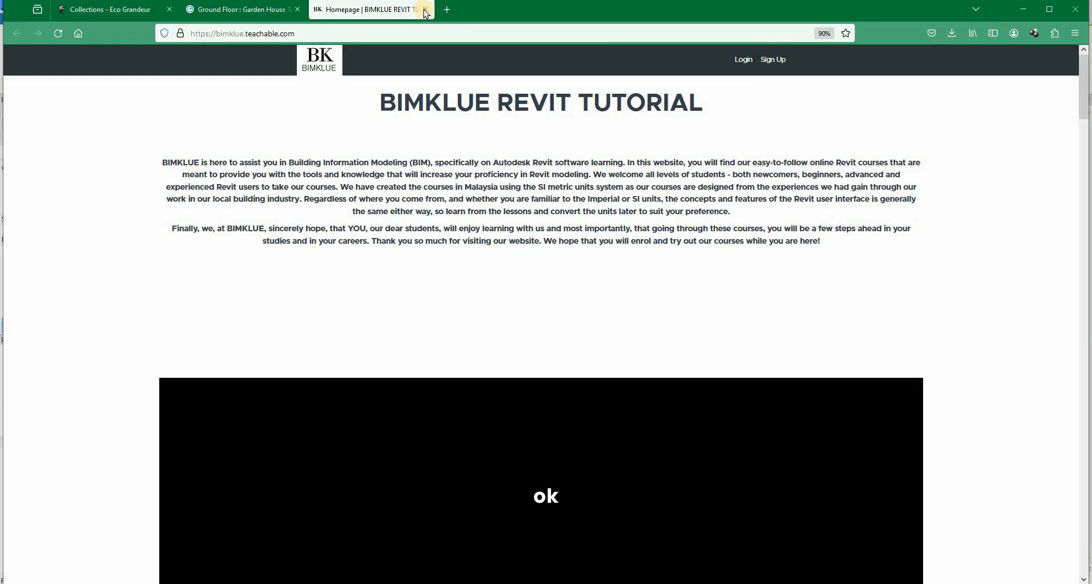
left_click(425, 9)
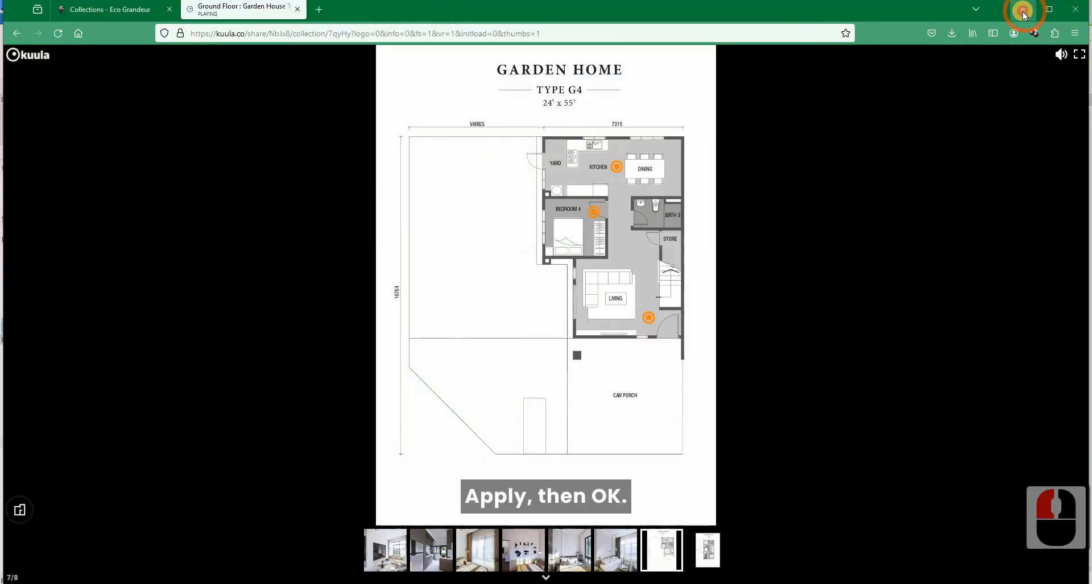
left_click(1021, 10)
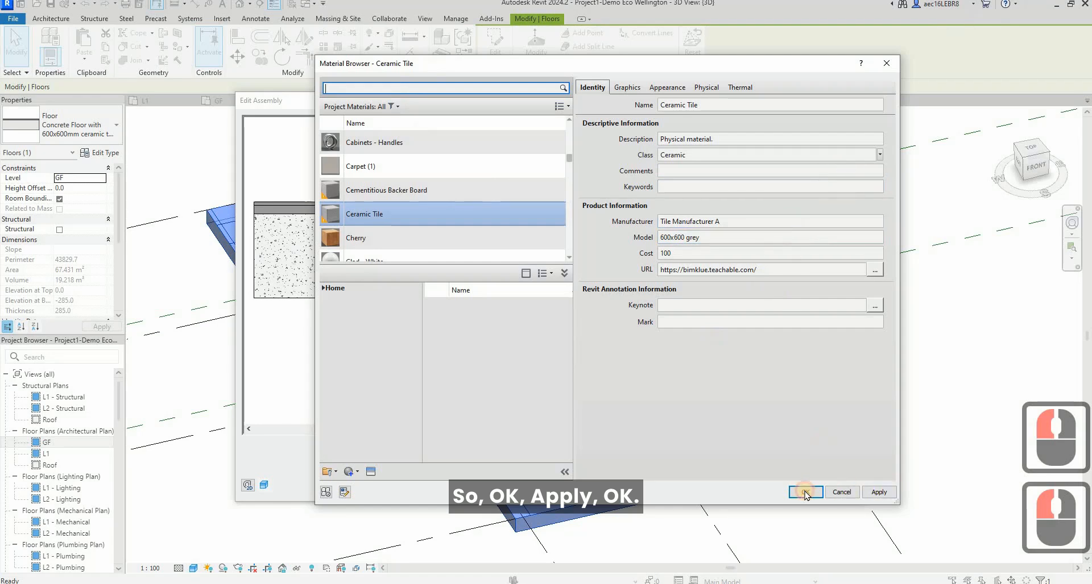
Accept the Ceramic Tile material, the floor's layer structure and its type properties, and clear the selection
left_click(805, 492)
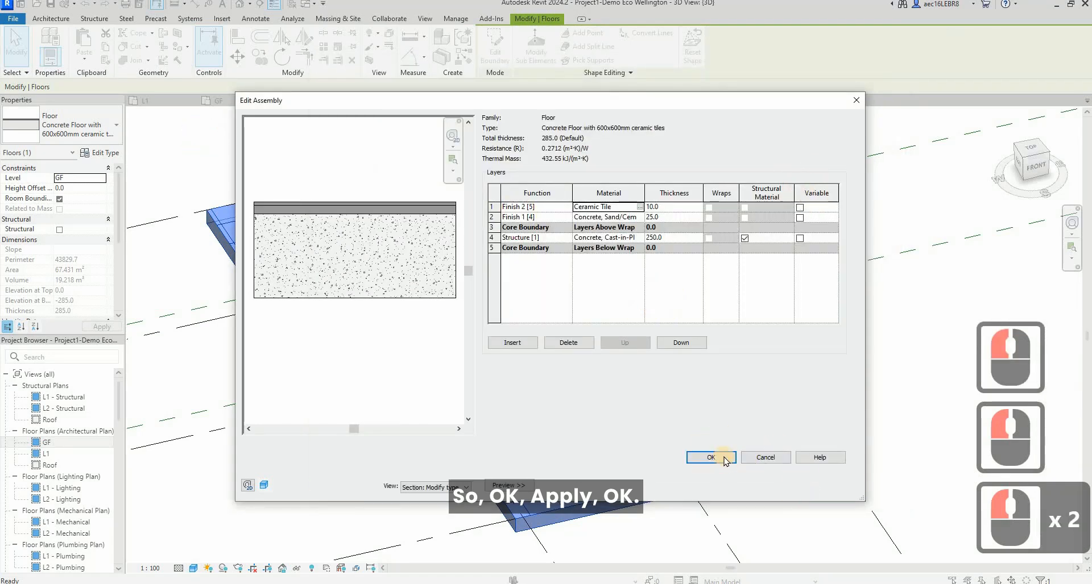
left_click(724, 458)
left_click(856, 490)
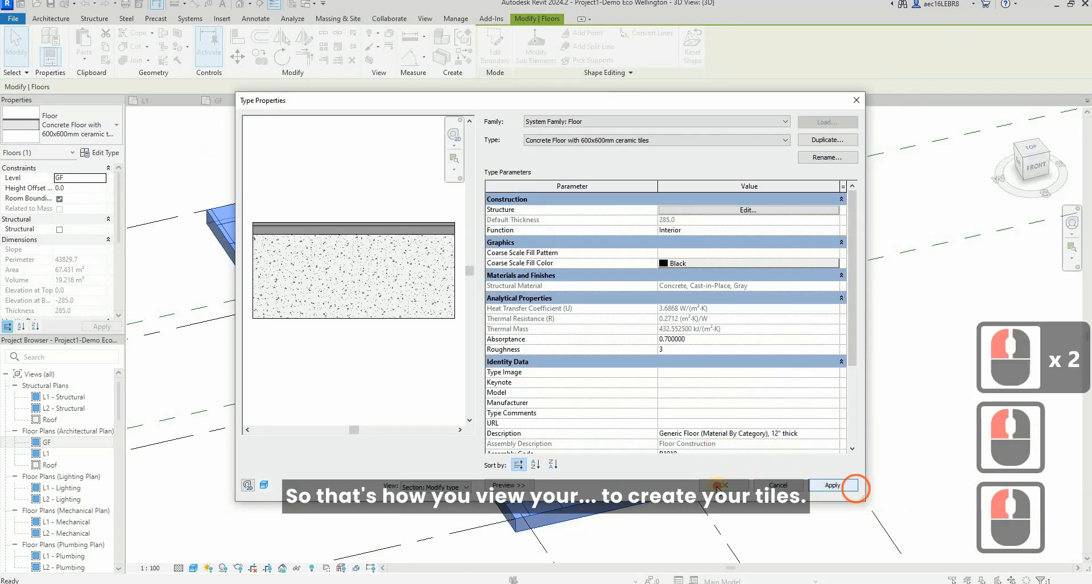
left_click(723, 485)
key("Escape")
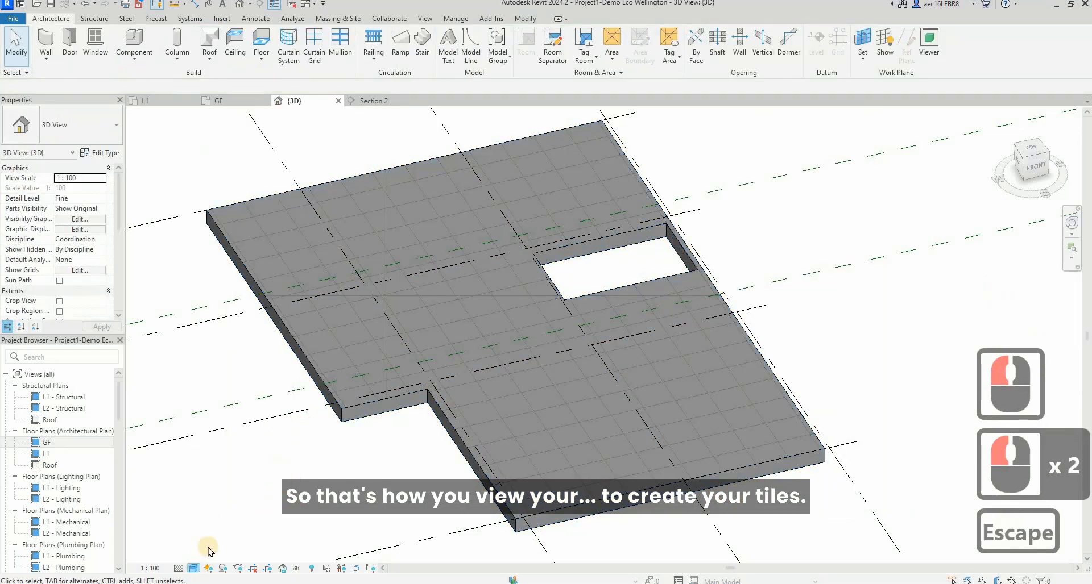
Set the 3D view's visual style to Realistic
left_click(194, 569)
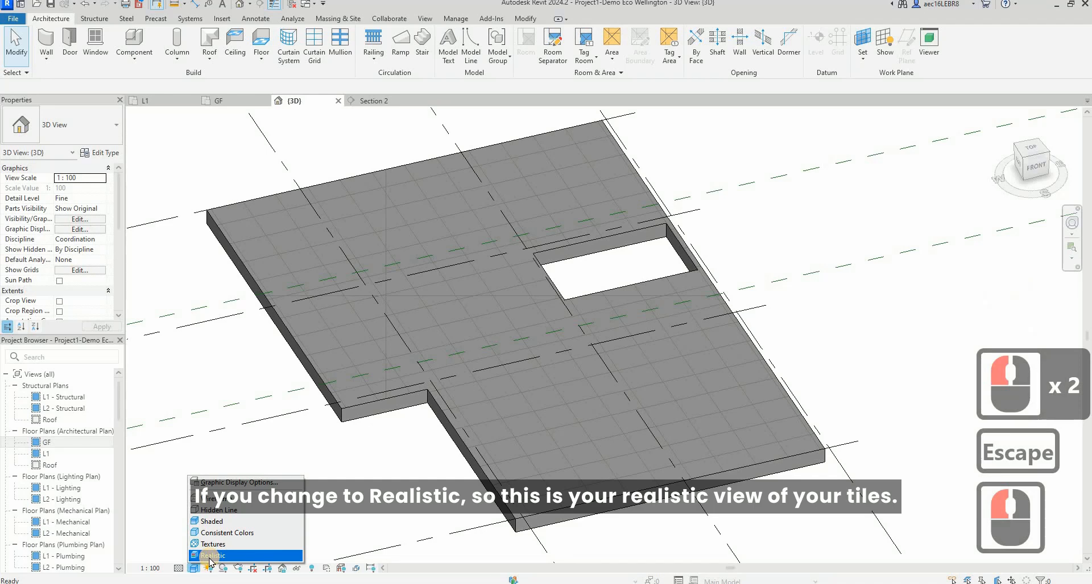
left_click(210, 557)
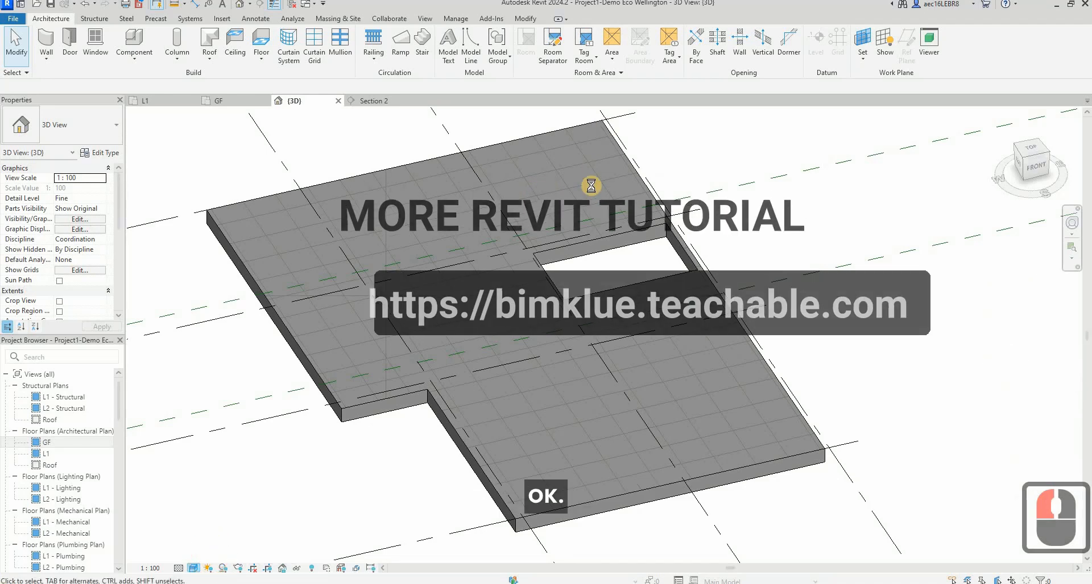
Examine the tiled floor slab's realistic surface, edges and opening up close and from several angles in the 3D view
scroll(717, 443, "up", 10)
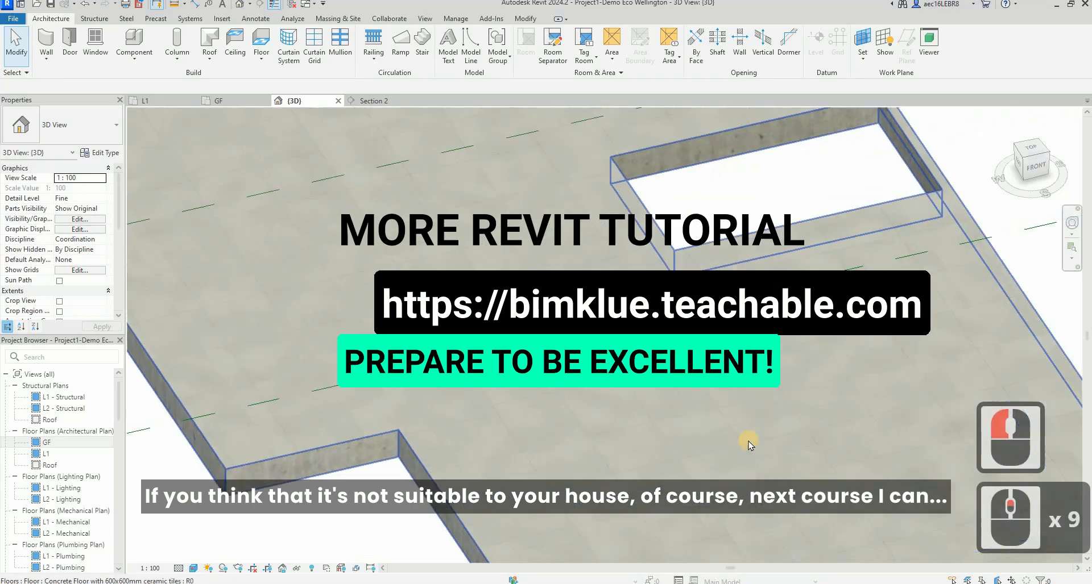
middle_click_drag(706, 434, 697, 385, "shift")
scroll(695, 369, "down", 2)
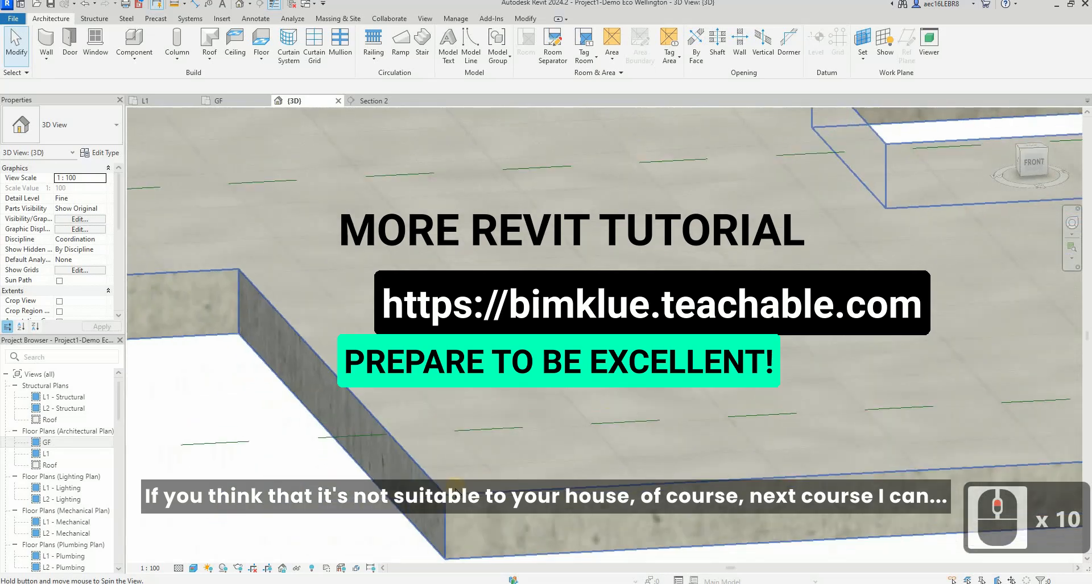
scroll(503, 214, "down", 3)
scroll(512, 193, "up", 4)
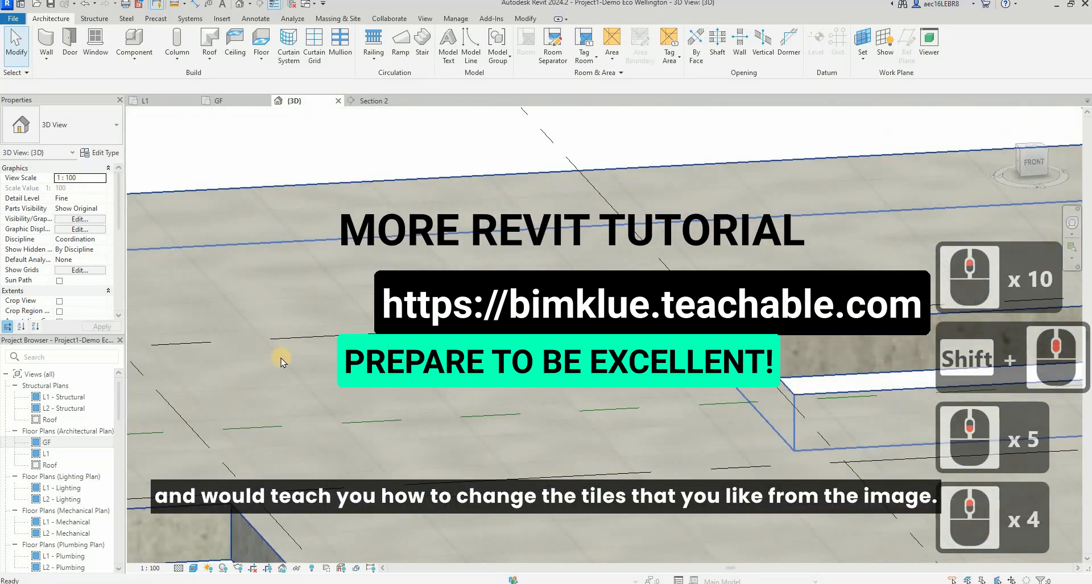
key("Escape")
key("Escape")
scroll(557, 285, "down", 4)
middle_click_drag(654, 336, 716, 399, "shift")
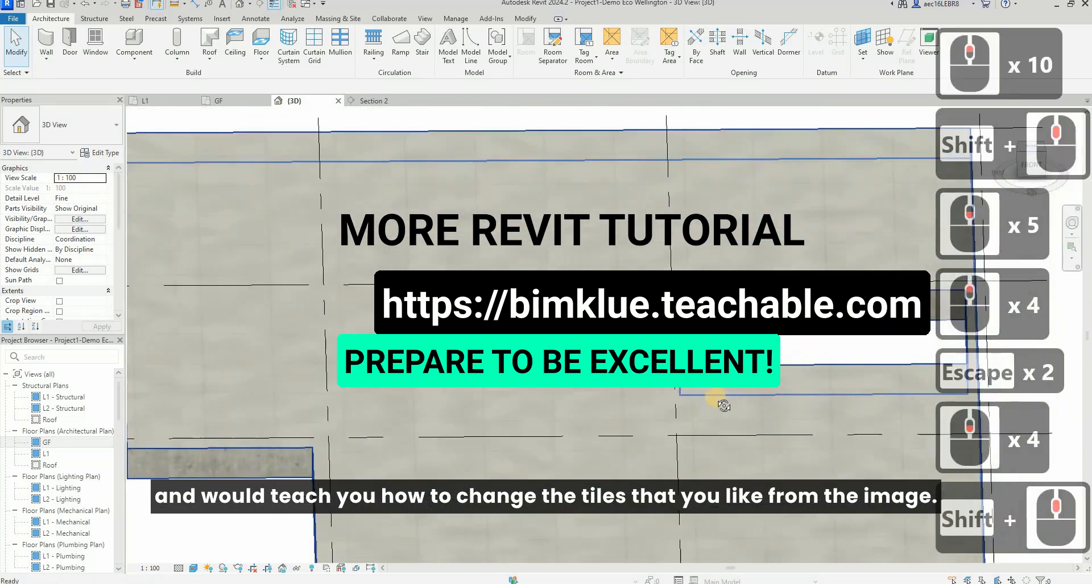
middle_click_drag(638, 394, 577, 259, "shift")
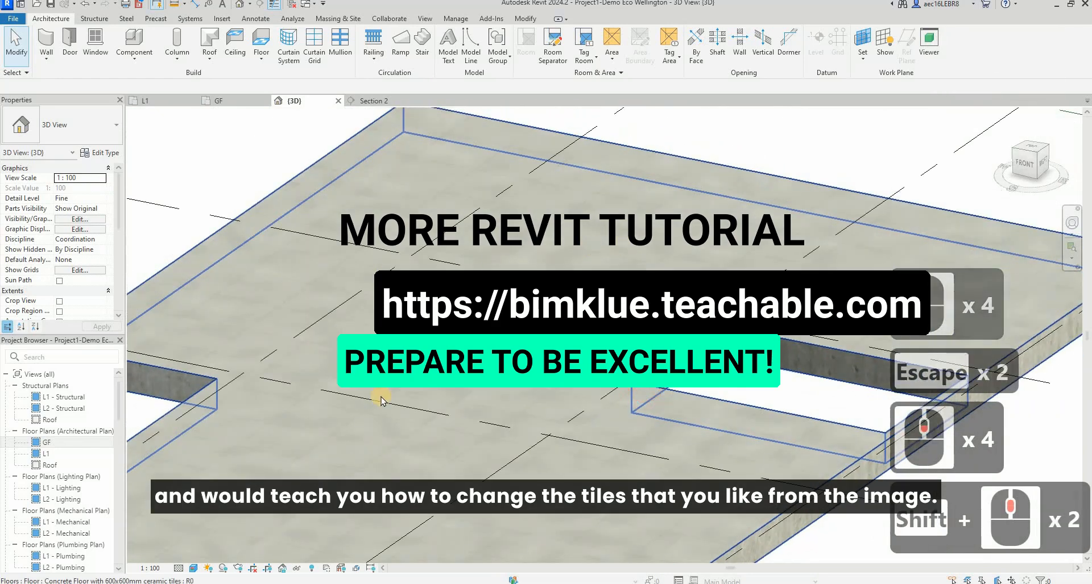
scroll(382, 392, "down", 4)
scroll(382, 393, "down", 3)
scroll(382, 392, "up", 2)
middle_click_drag(382, 393, 449, 412, "shift")
middle_click_drag(128, 244, 173, 241, "shift")
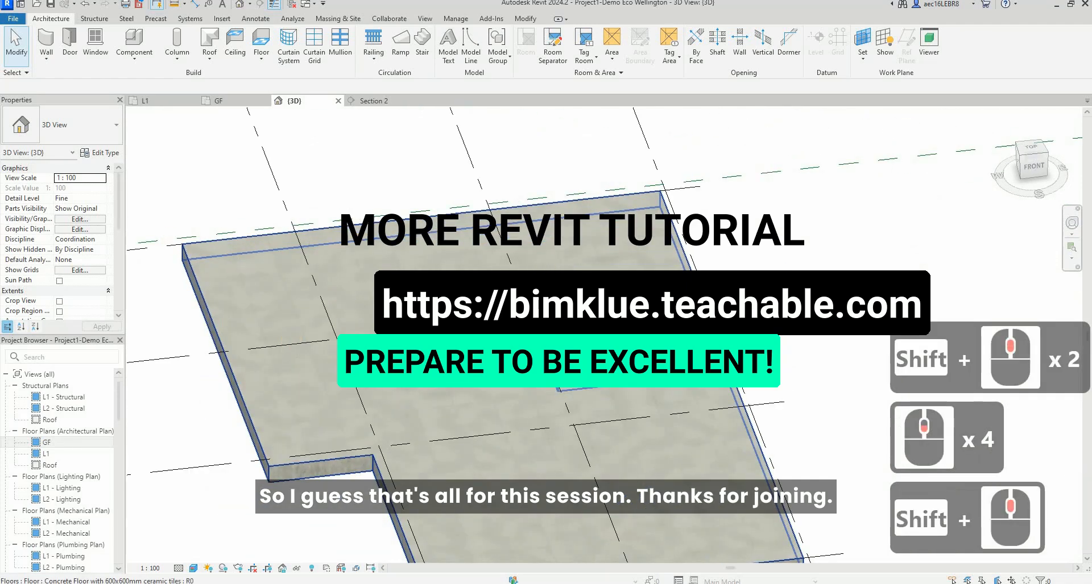
middle_click_drag(713, 253, 419, 258, "shift")
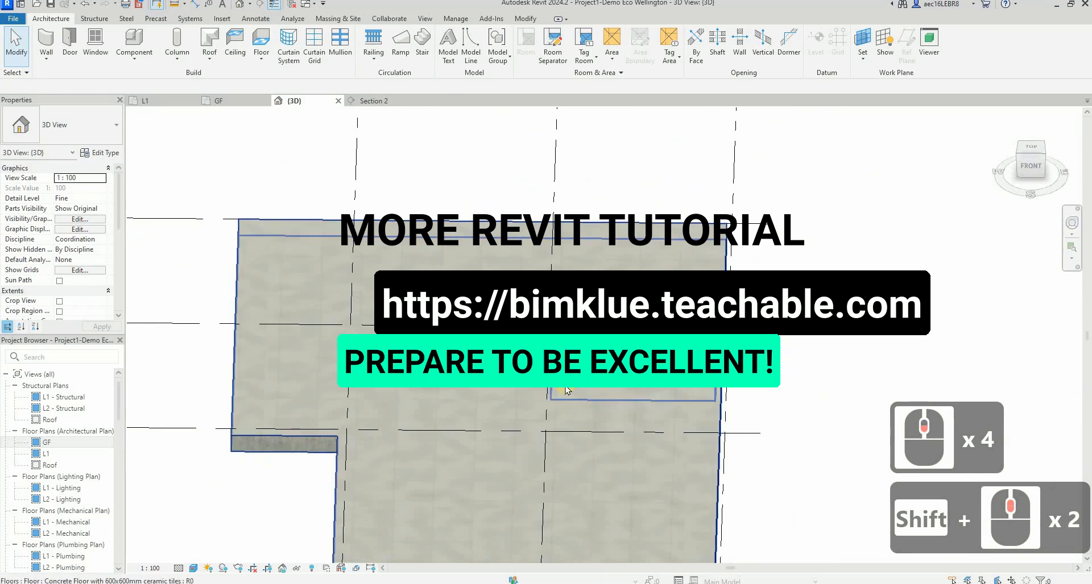
middle_click_drag(766, 495, 700, 446, "shift")
scroll(533, 327, "down", 3)
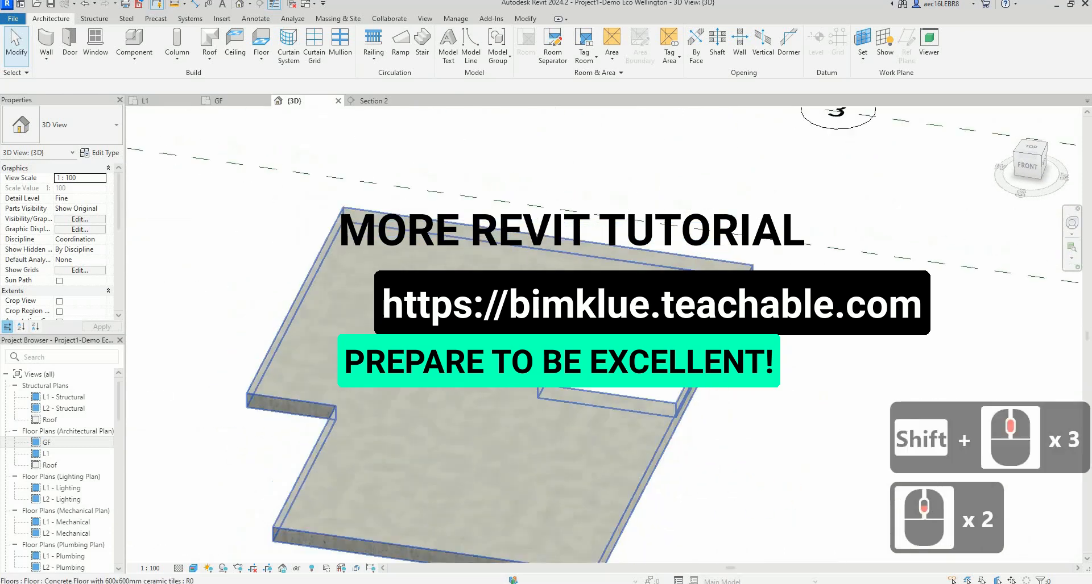